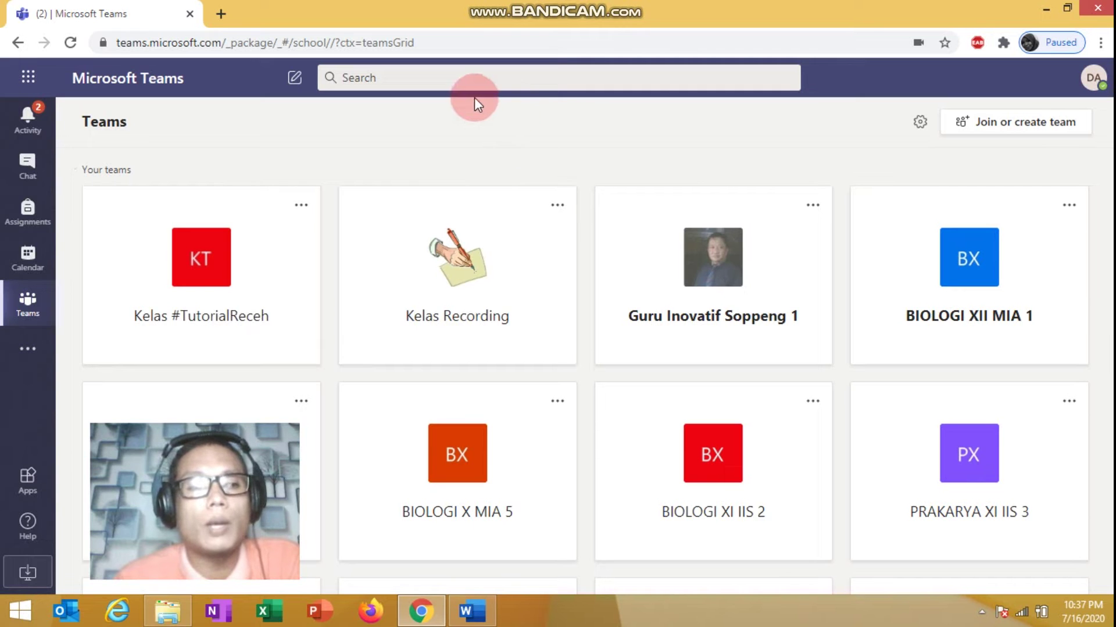
Step: Start scheduling a meeting titled "Tutorial Receh" in the General channel of the Kelas #TutorialReceh team
{"action": "left_click", "coordinate": [217, 265]}
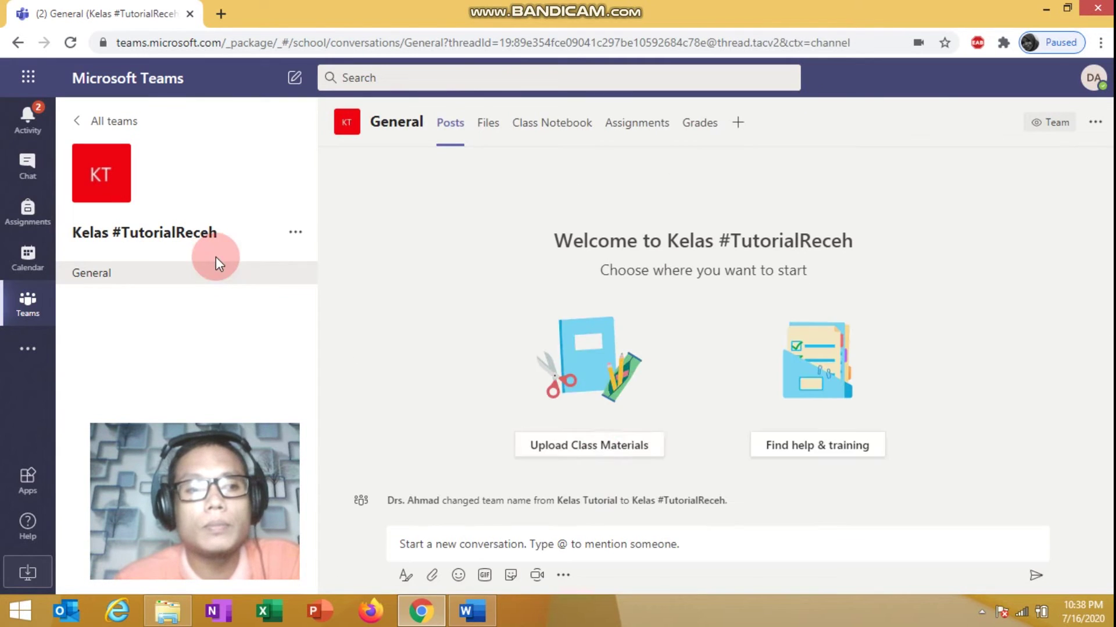
{"action": "left_click", "coordinate": [617, 455]}
{"action": "left_click", "coordinate": [537, 575]}
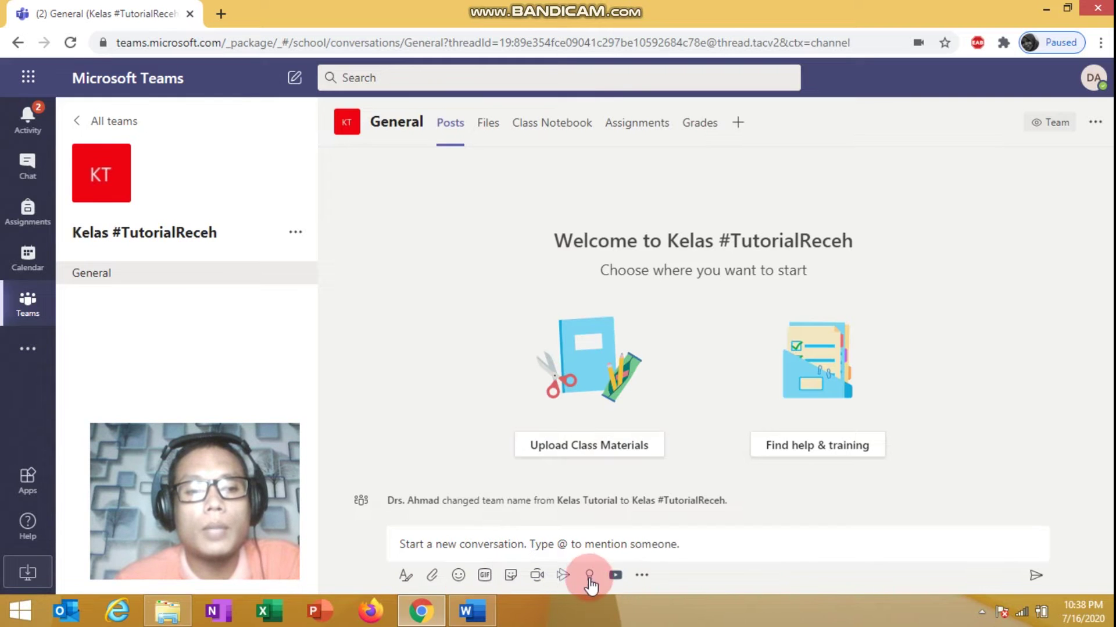
{"action": "left_click", "coordinate": [538, 575]}
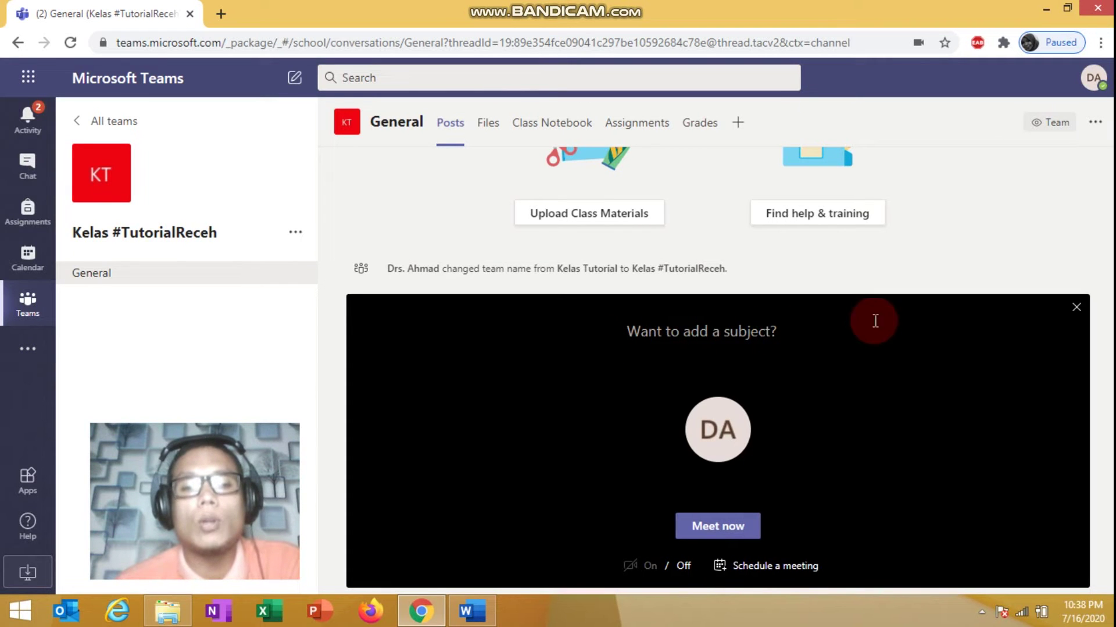
{"action": "left_click", "coordinate": [782, 565]}
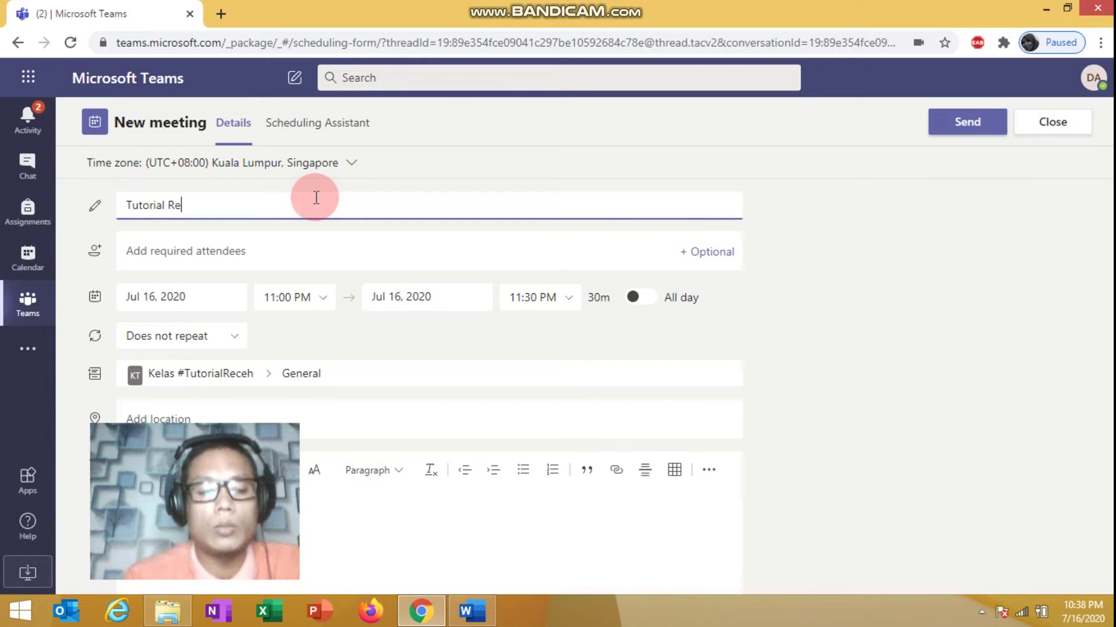
Step: Examine the available start and end date and time choices for the new meeting
{"action": "left_click", "coordinate": [205, 289]}
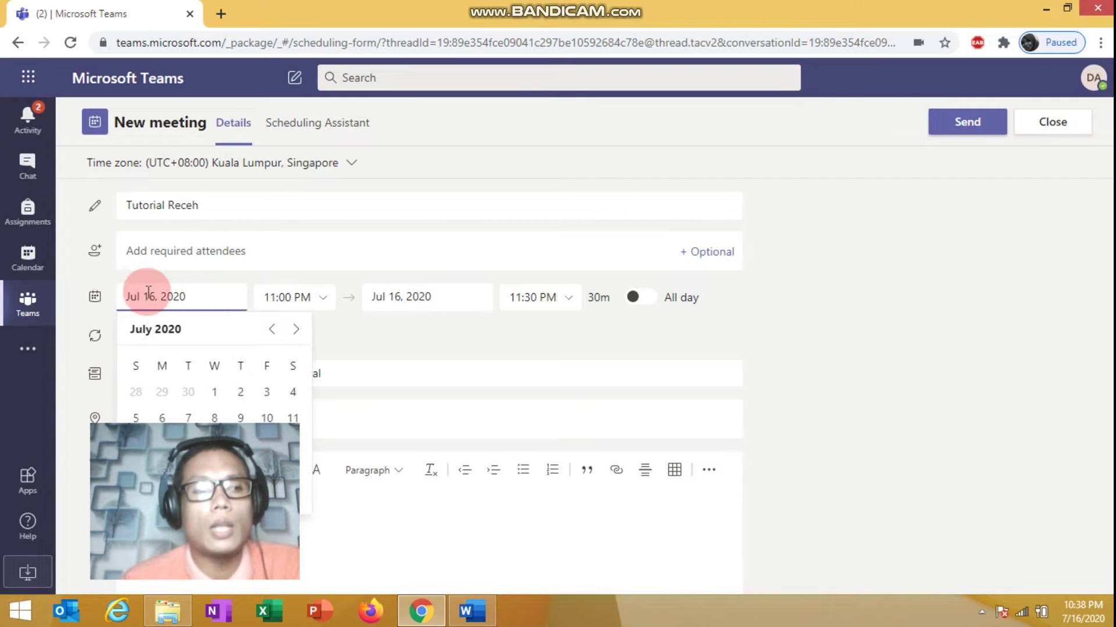
{"action": "left_click", "coordinate": [303, 300]}
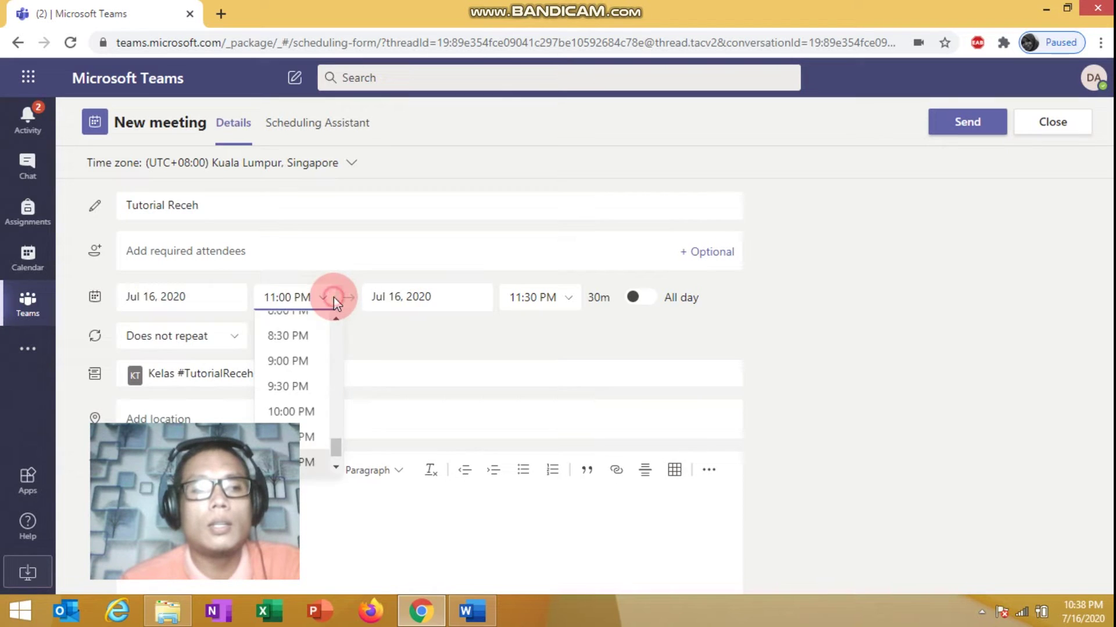
{"action": "left_click", "coordinate": [333, 298]}
{"action": "left_click", "coordinate": [333, 299]}
{"action": "left_click", "coordinate": [335, 438]}
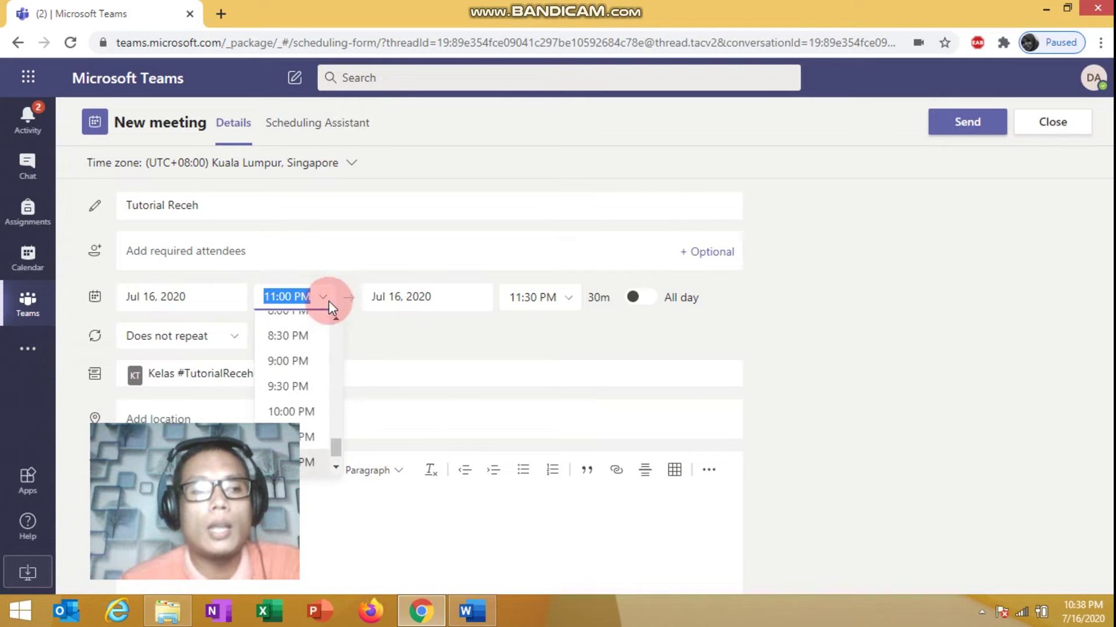
{"action": "left_click_drag", "start_coordinate": [335, 447], "coordinate": [421, 302]}
{"action": "left_click", "coordinate": [421, 302]}
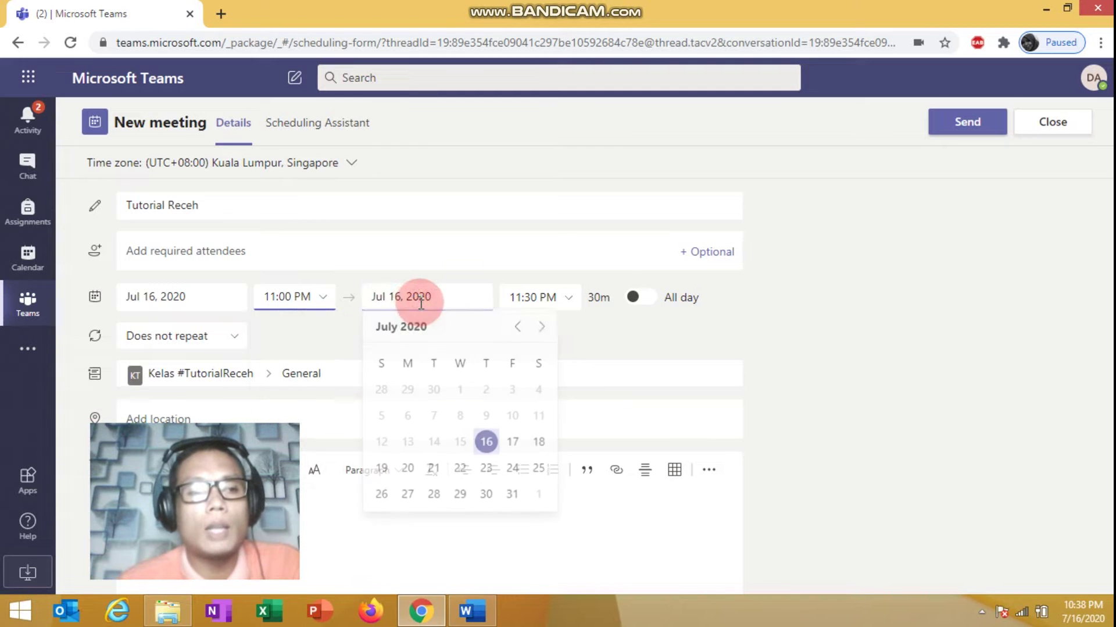
{"action": "left_click", "coordinate": [563, 308]}
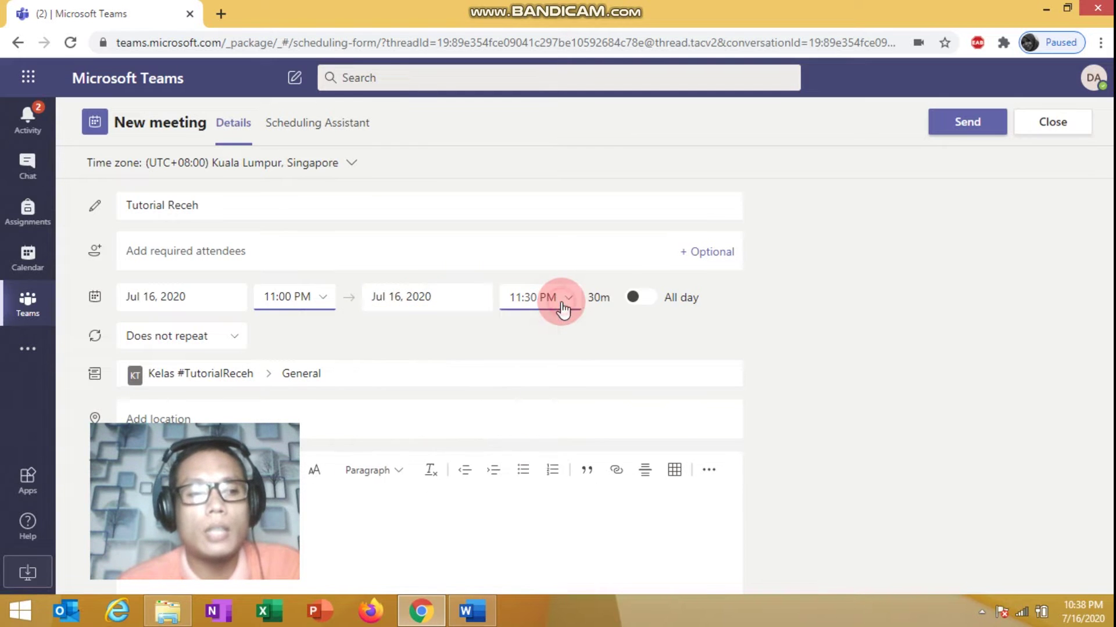
{"action": "left_click", "coordinate": [596, 299]}
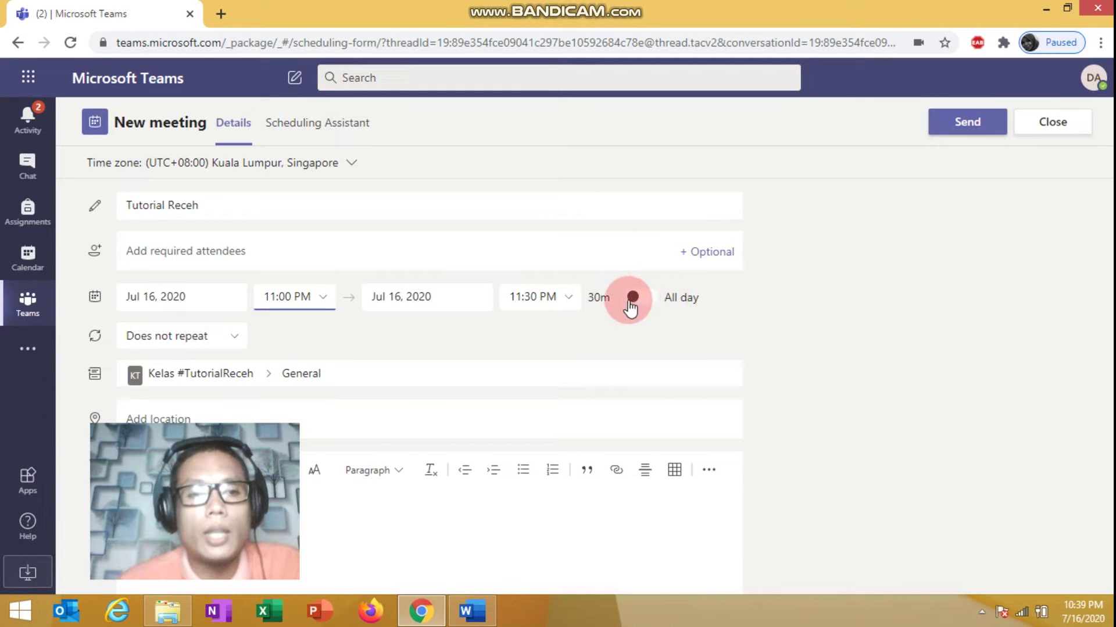
Step: Try the All day option for the meeting and switch it off again
{"action": "left_click", "coordinate": [646, 300]}
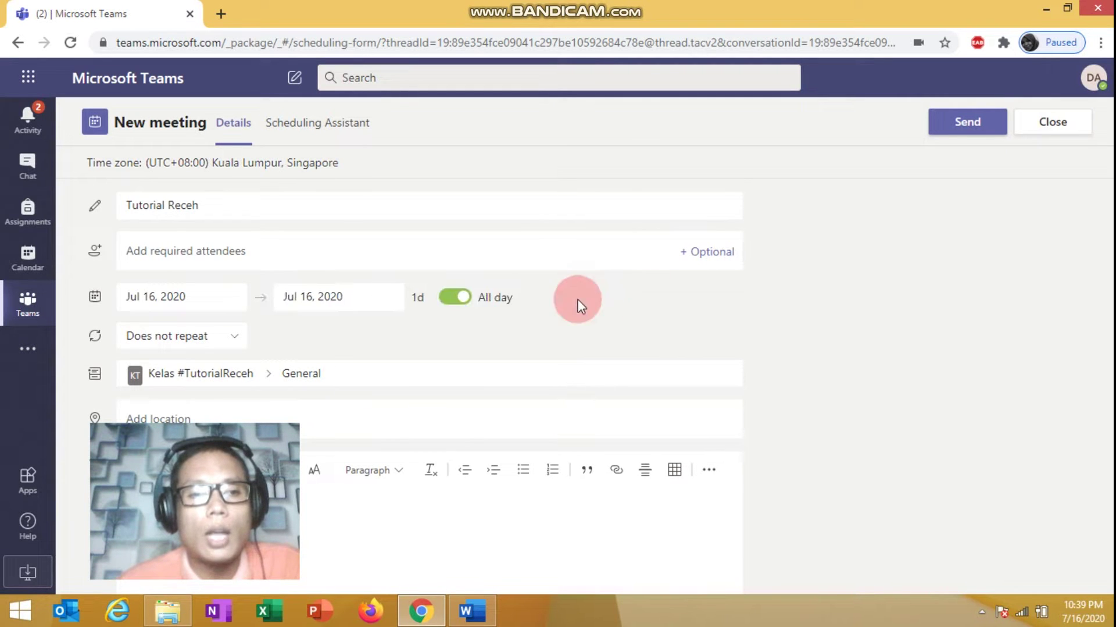
{"action": "left_click", "coordinate": [455, 298]}
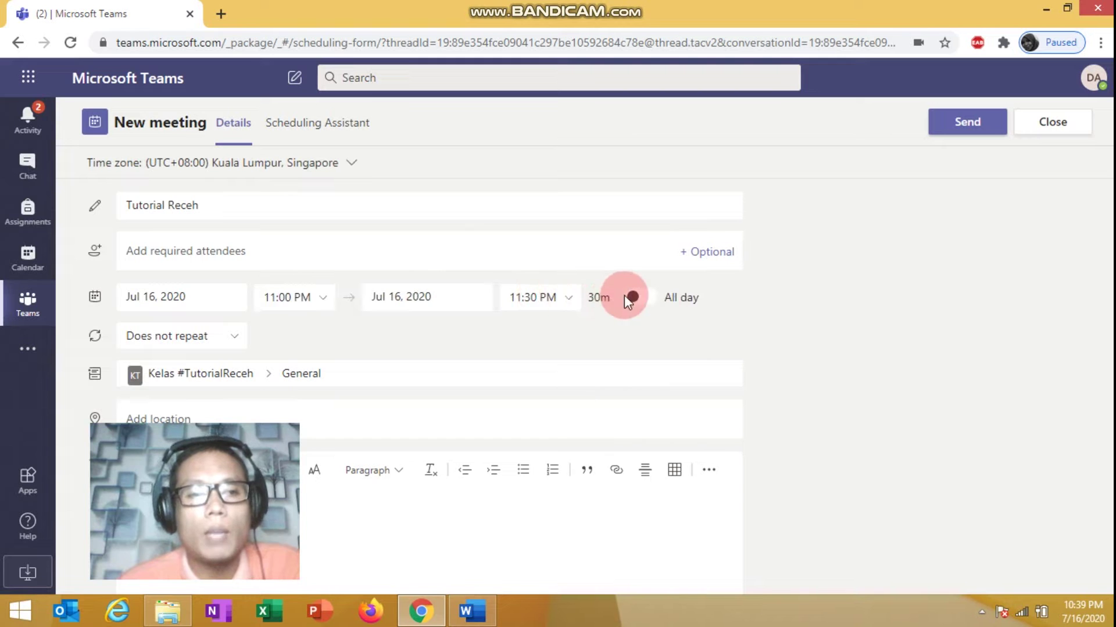
{"action": "left_click", "coordinate": [643, 299]}
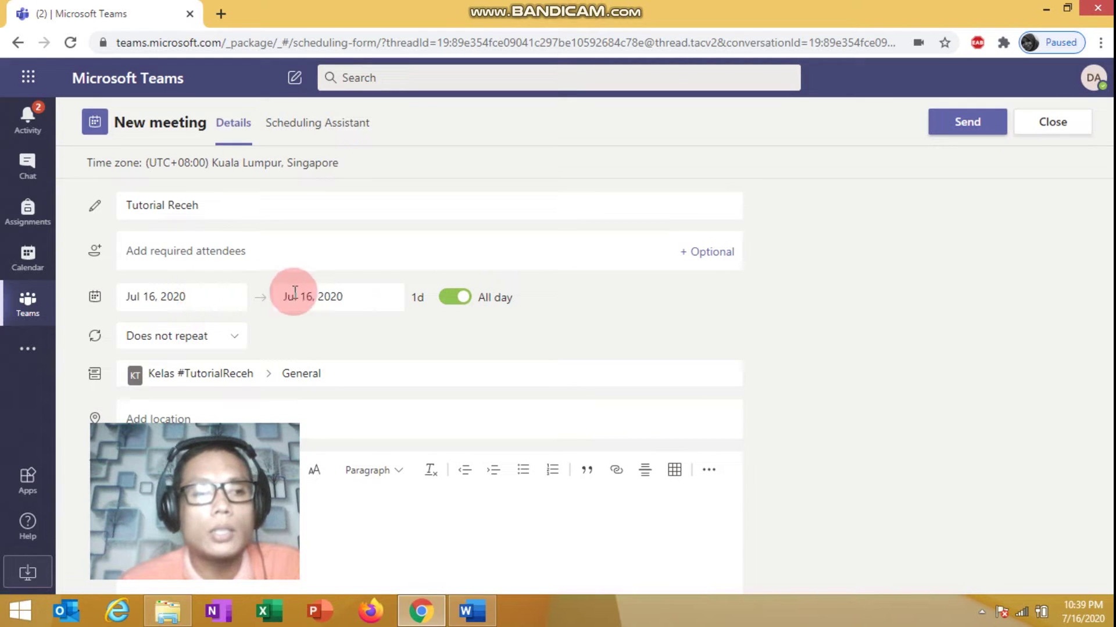
{"action": "left_click", "coordinate": [454, 298]}
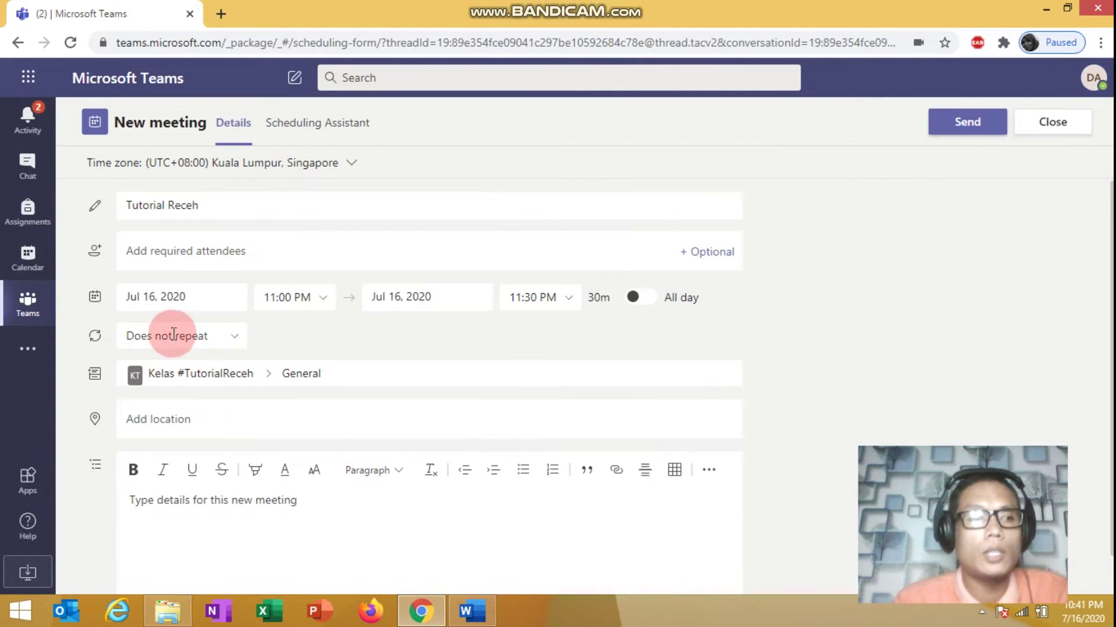
Step: Set the meeting's recurrence to Does not repeat, send it to the channel and dismiss the instant-meeting prompt
{"action": "left_click", "coordinate": [234, 343]}
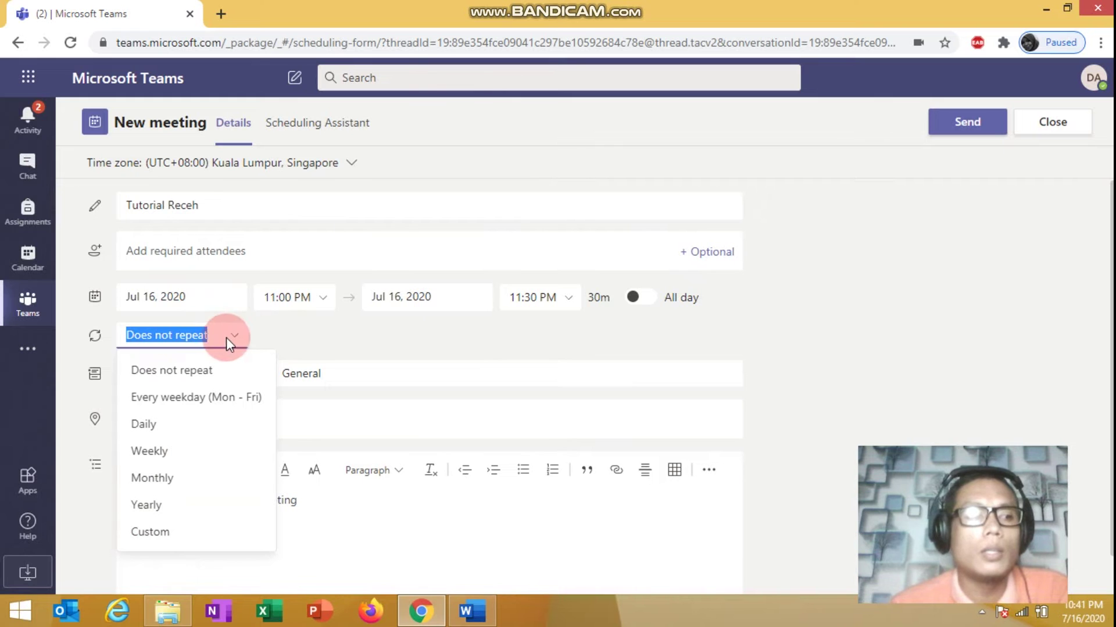
{"action": "left_click", "coordinate": [209, 371]}
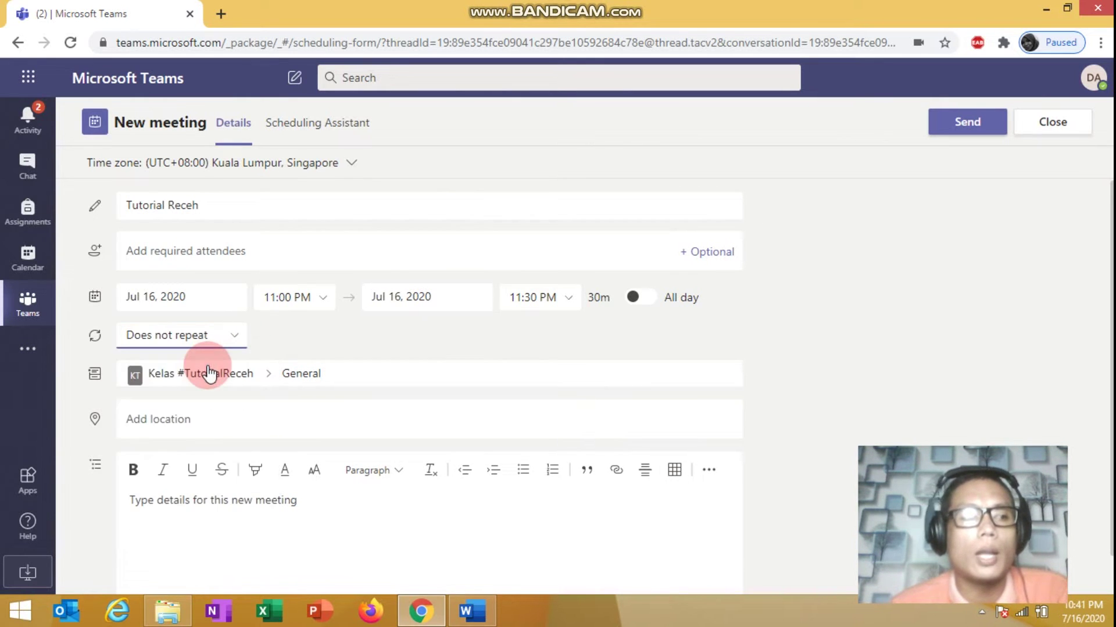
{"action": "left_click", "coordinate": [312, 375]}
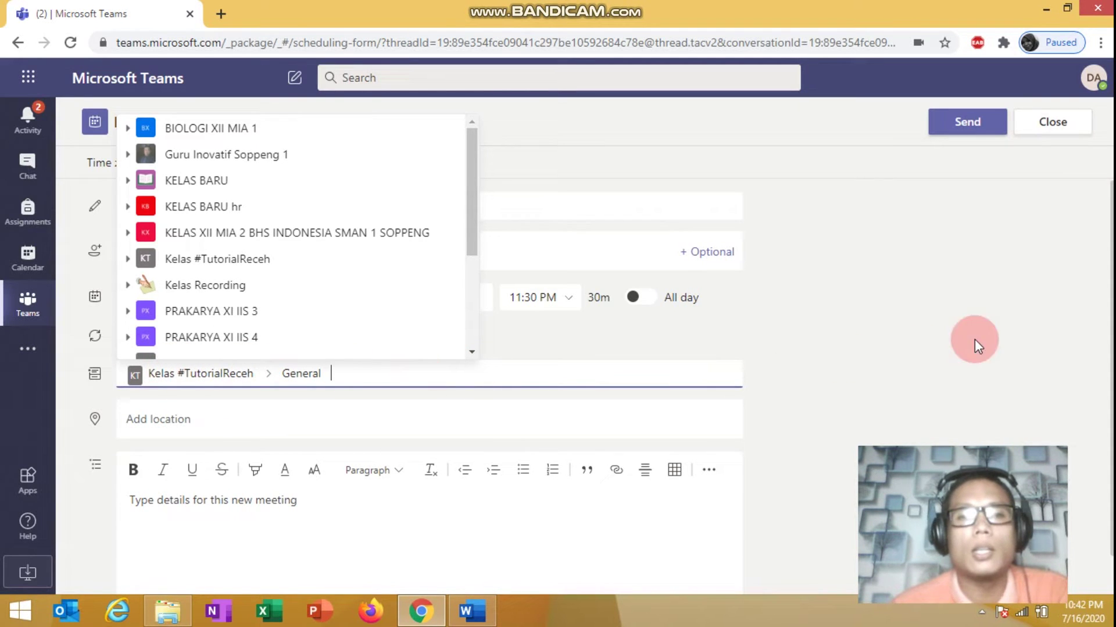
{"action": "key", "text": "Escape"}
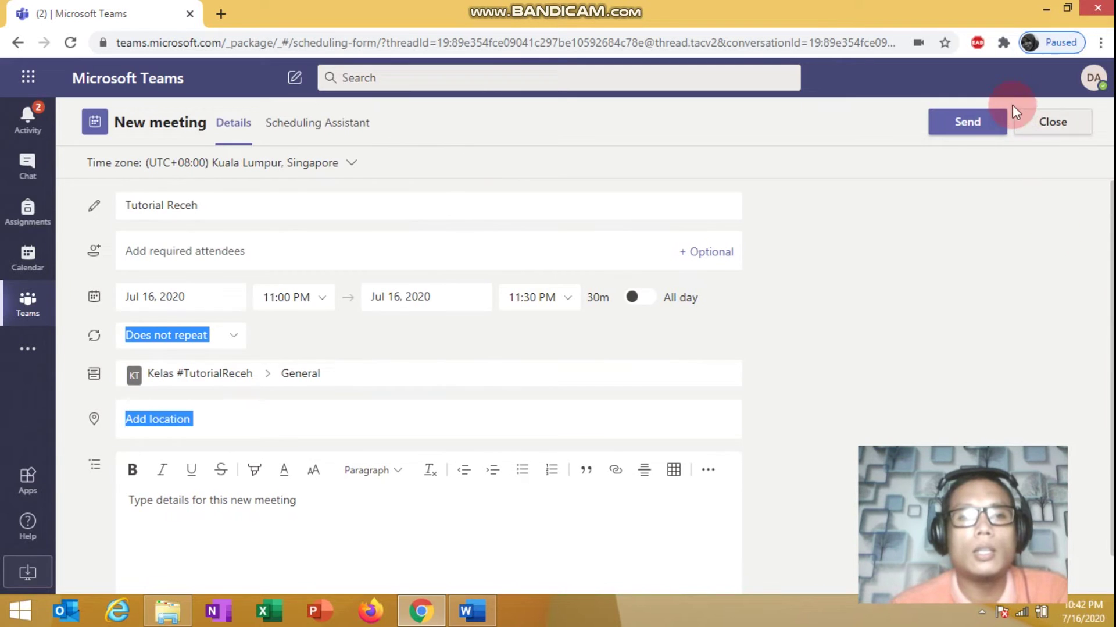
{"action": "left_click", "coordinate": [968, 127]}
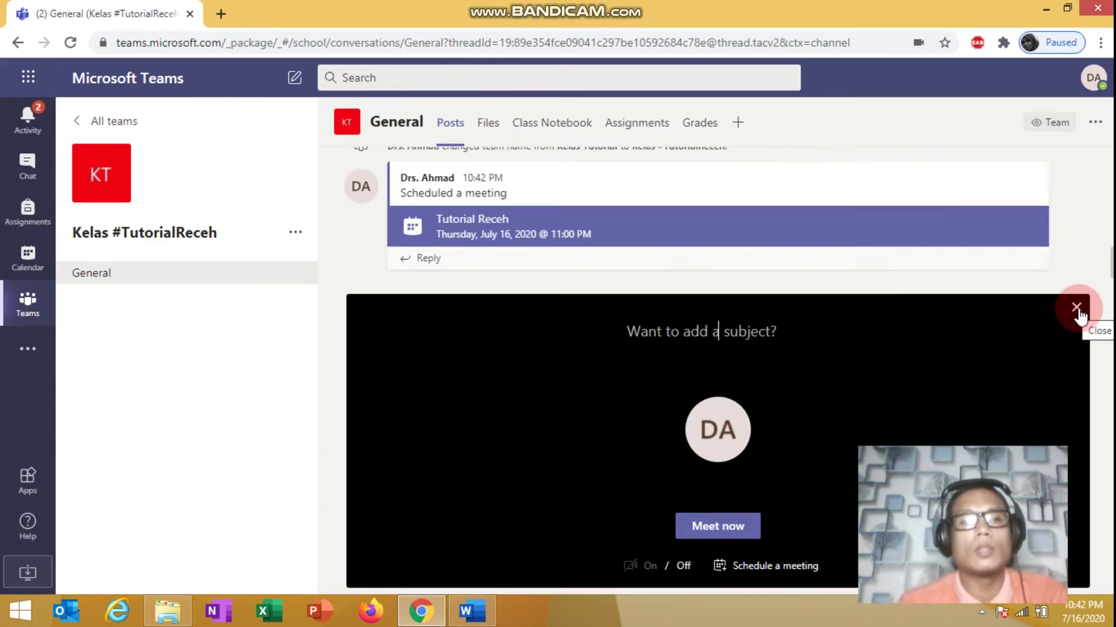
{"action": "left_click", "coordinate": [1077, 308]}
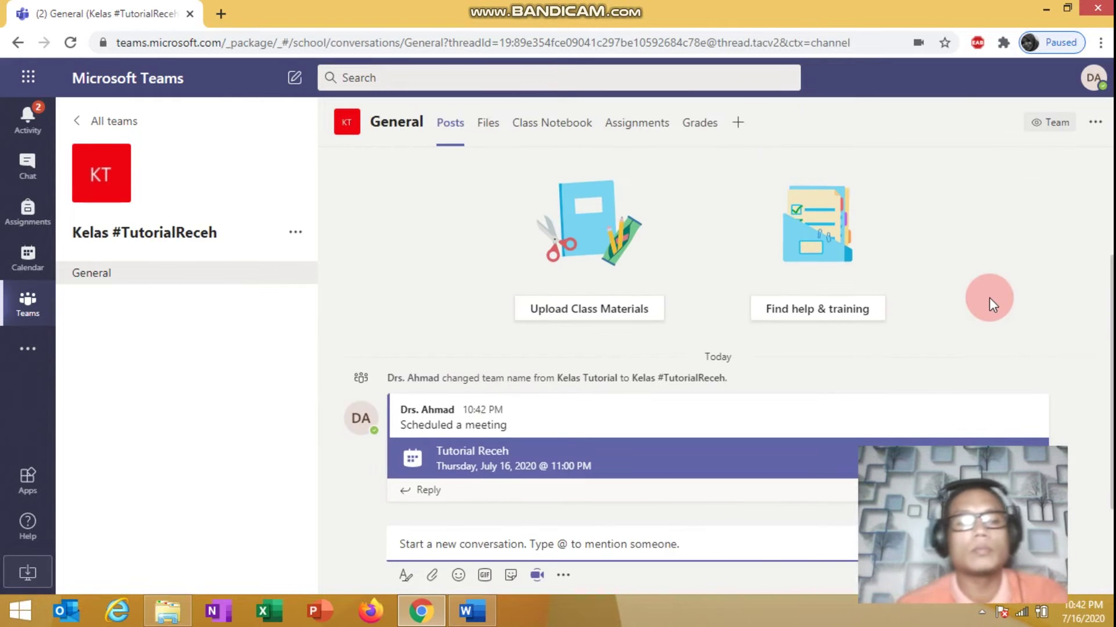
Step: Open the calendar and look through the scheduled meetings up to the week of July 20–24, 2020
{"action": "left_click", "coordinate": [628, 192]}
{"action": "left_click", "coordinate": [266, 307]}
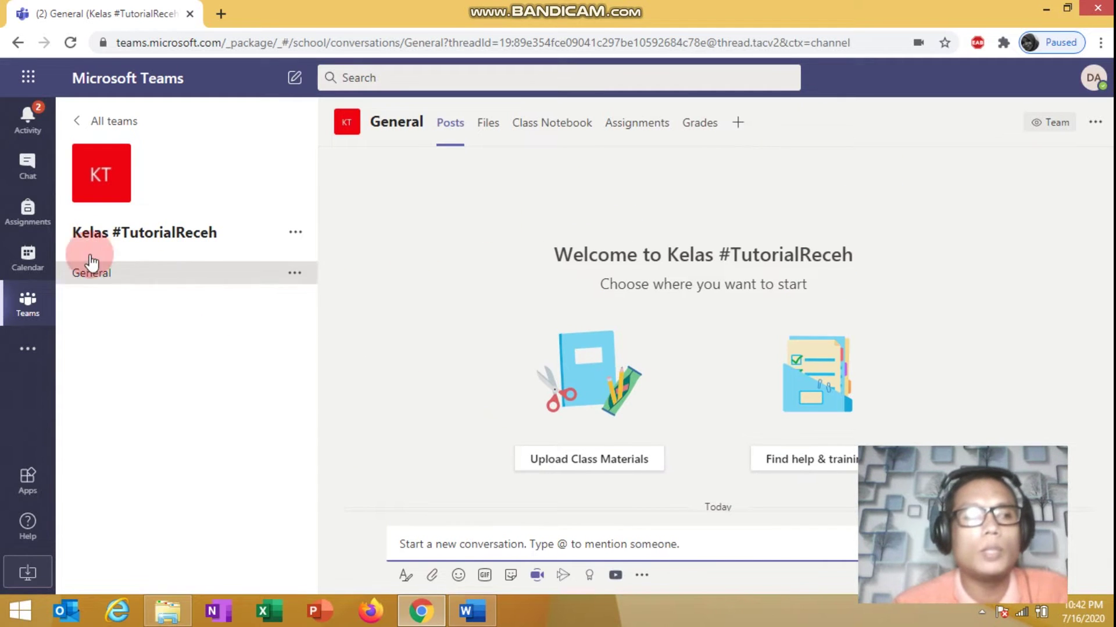
{"action": "left_click", "coordinate": [33, 258]}
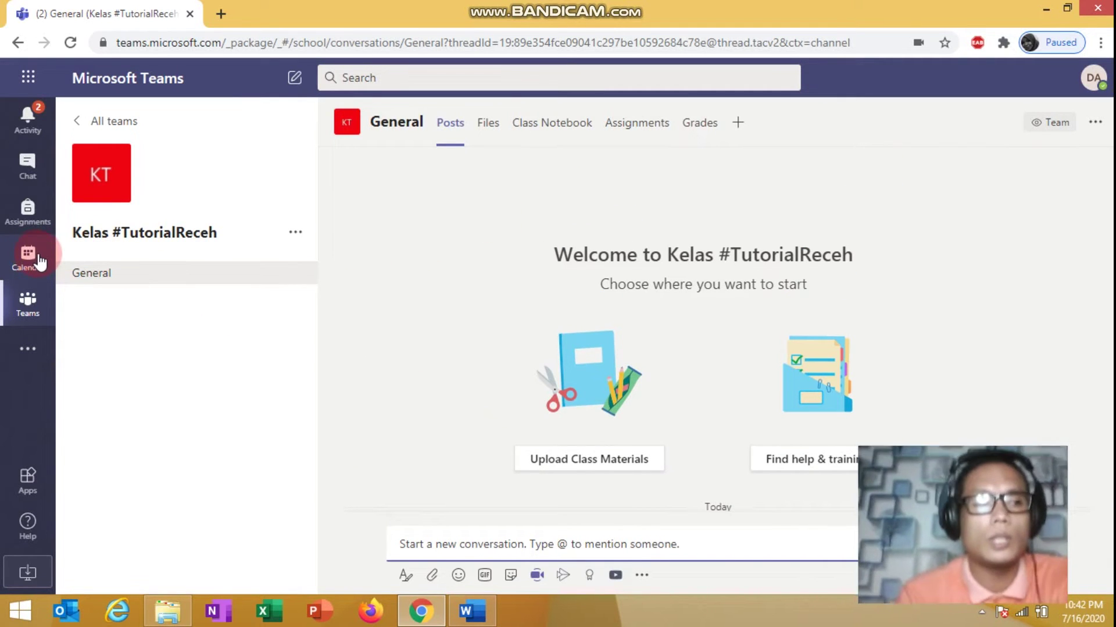
{"action": "left_click", "coordinate": [35, 257]}
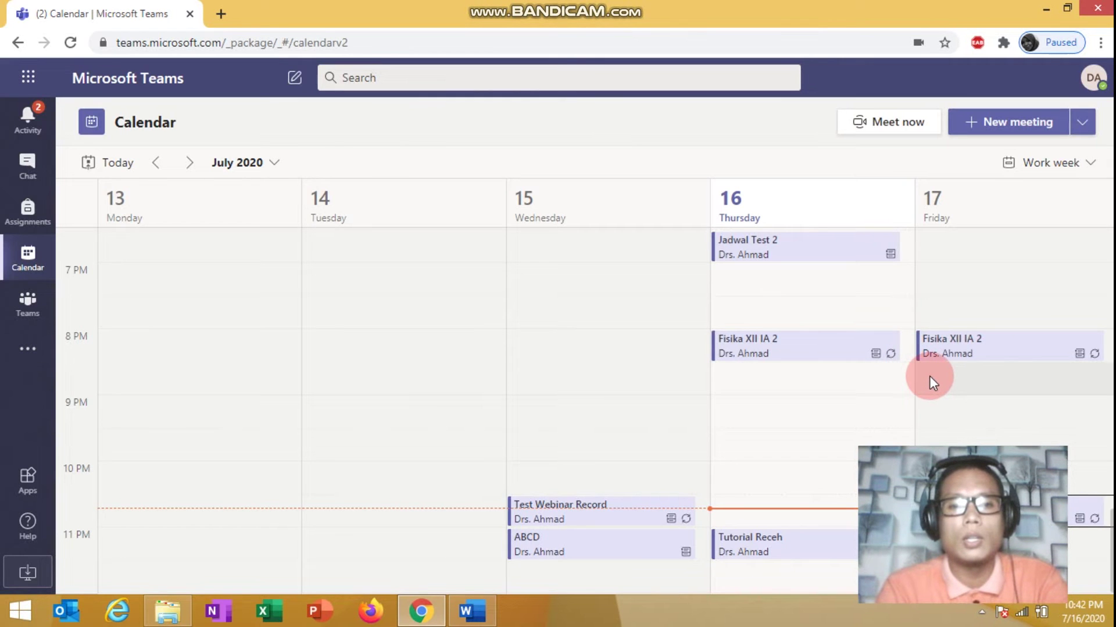
{"action": "key", "text": "ctrl+alt+Right"}
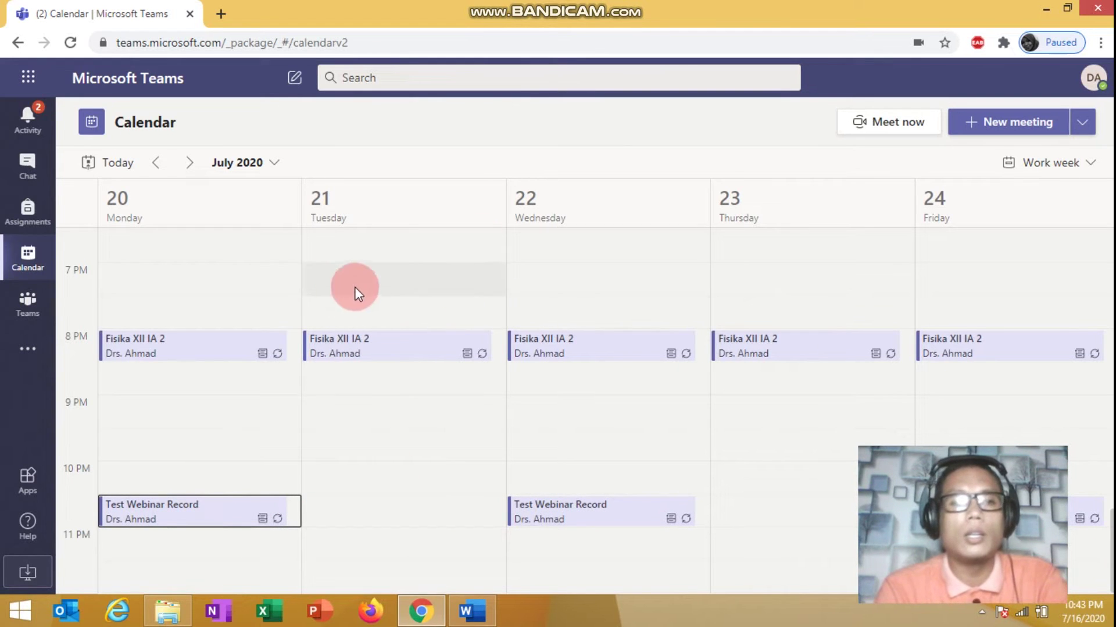
Step: Create a new meeting from the calendar with the title "Tutorial Receh #2"
{"action": "left_click", "coordinate": [982, 137]}
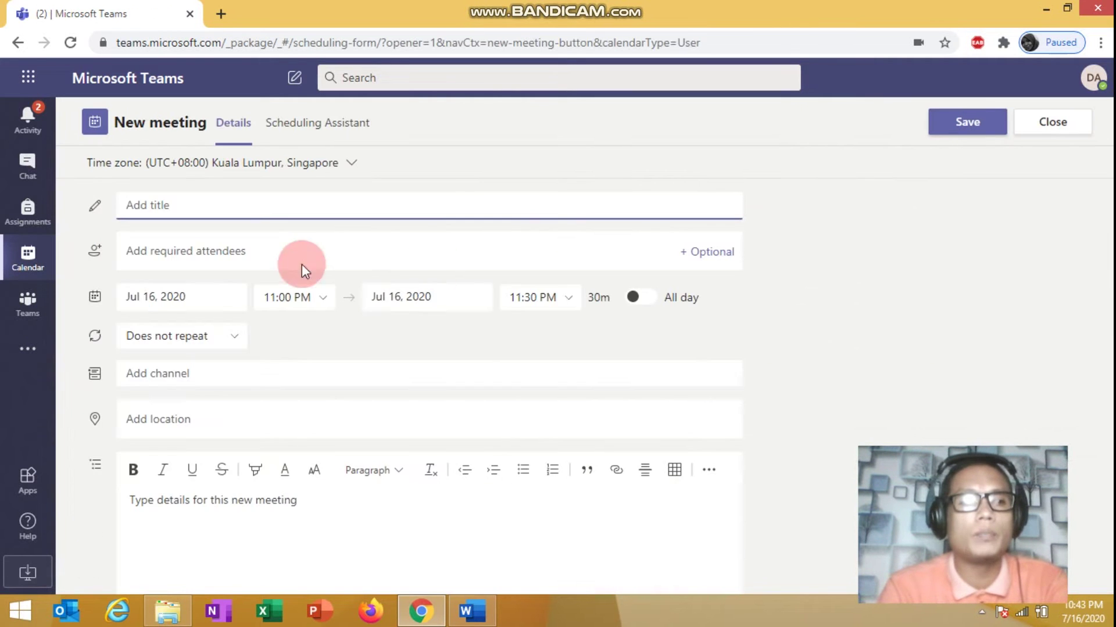
{"action": "left_click", "coordinate": [230, 206]}
{"action": "type", "text": "Tutorial Receh #2"}
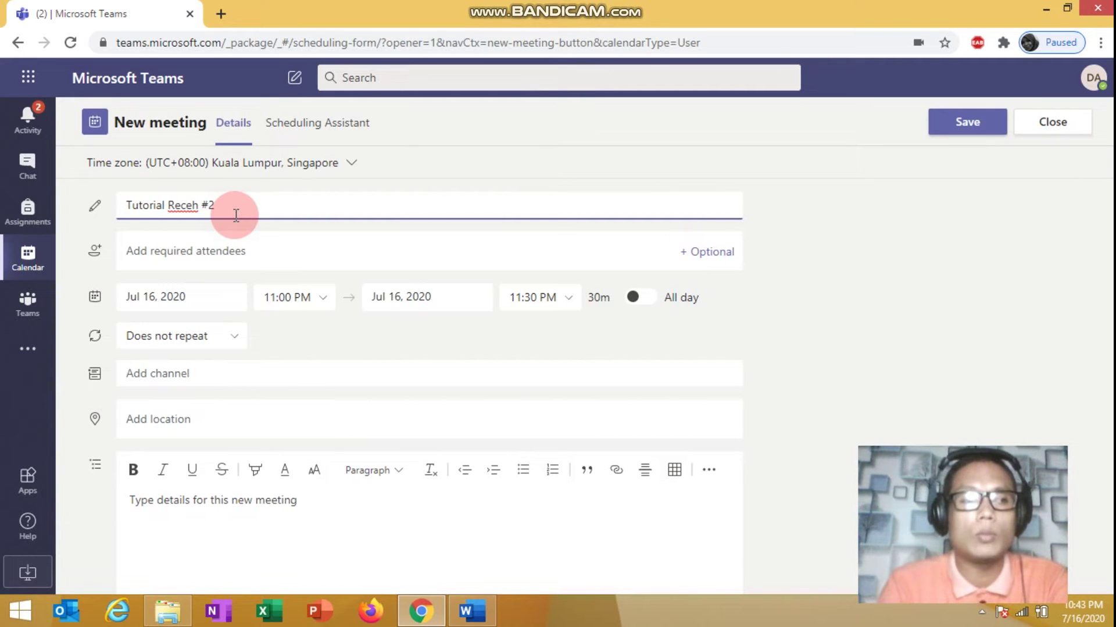
{"action": "left_click", "coordinate": [189, 291]}
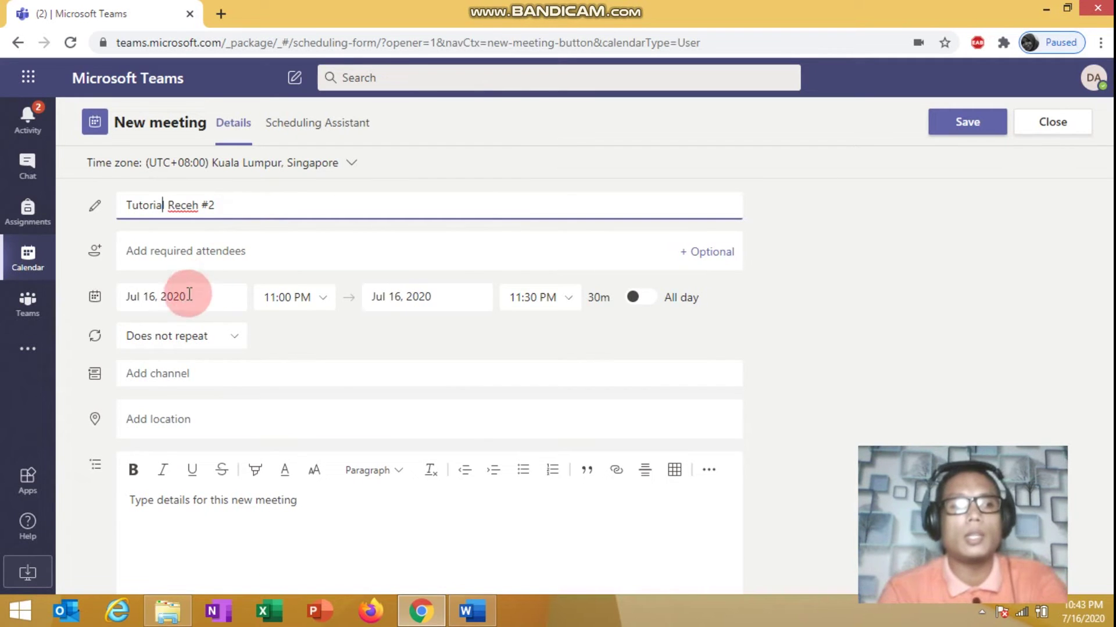
Step: Assign the meeting to the General channel of the Kelas #TutorialReceh team
{"action": "left_click", "coordinate": [244, 374]}
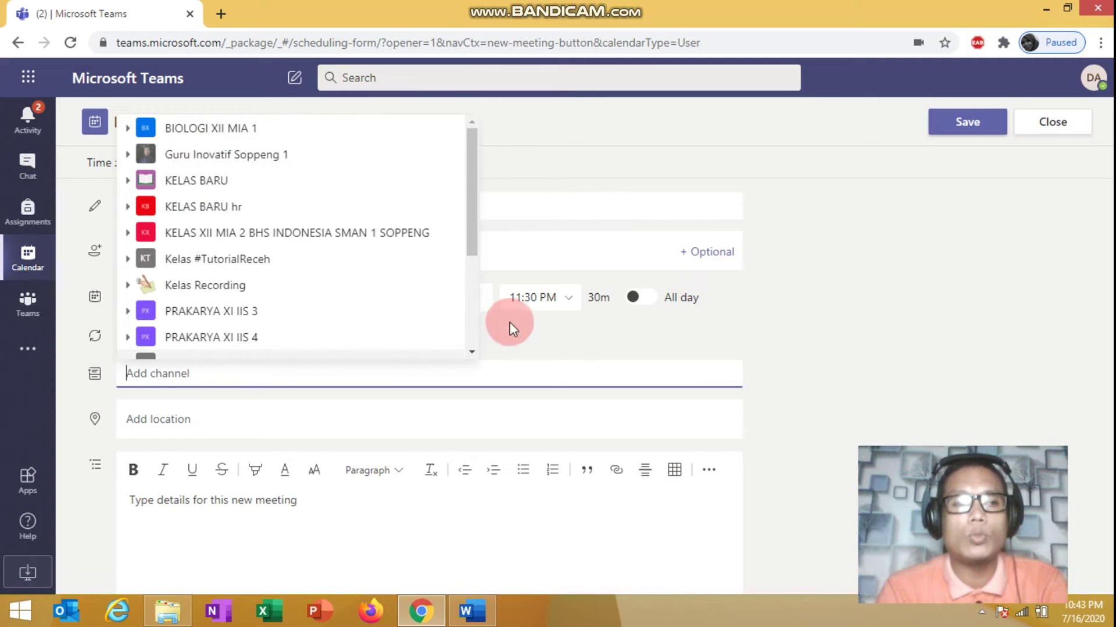
{"action": "left_click_drag", "start_coordinate": [476, 215], "coordinate": [451, 167]}
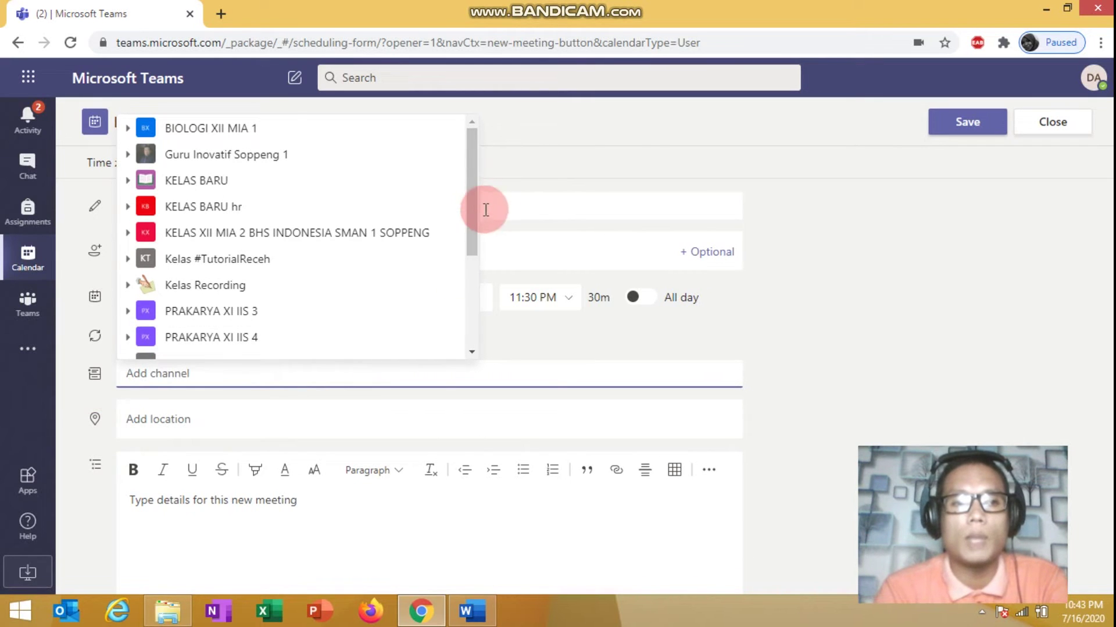
{"action": "left_click_drag", "start_coordinate": [472, 218], "coordinate": [479, 97]}
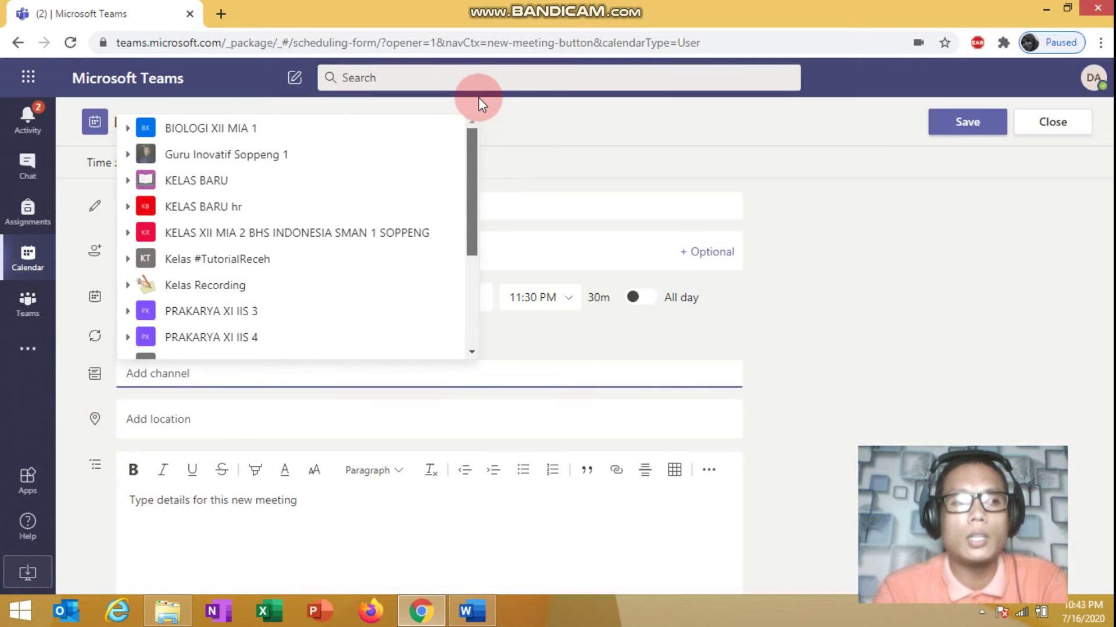
{"action": "left_click_drag", "start_coordinate": [479, 140], "coordinate": [232, 261]}
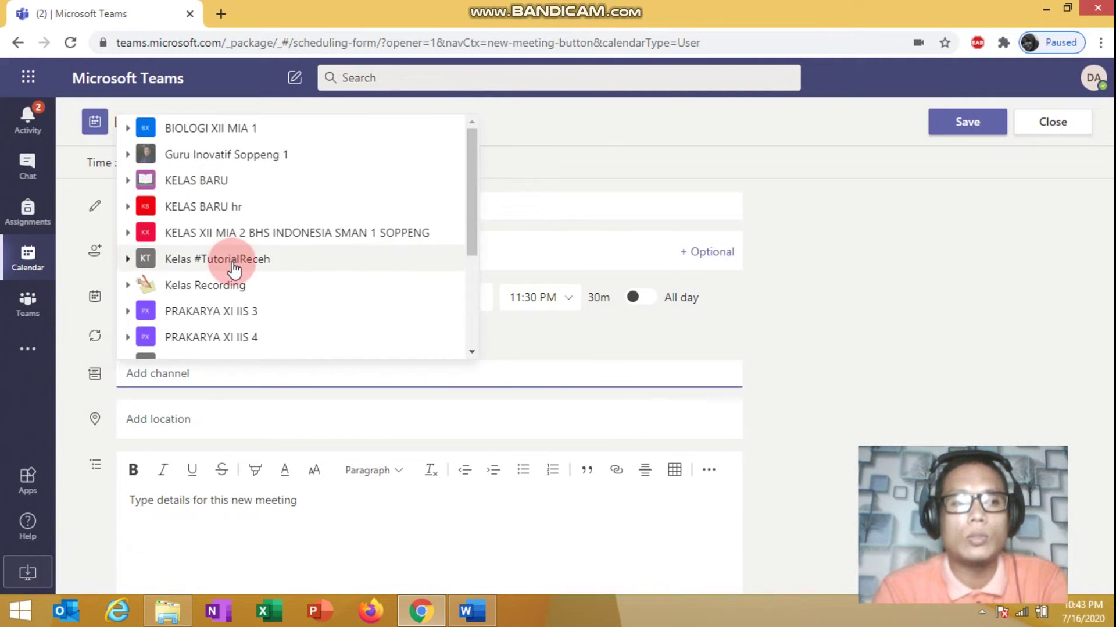
{"action": "left_click", "coordinate": [232, 263]}
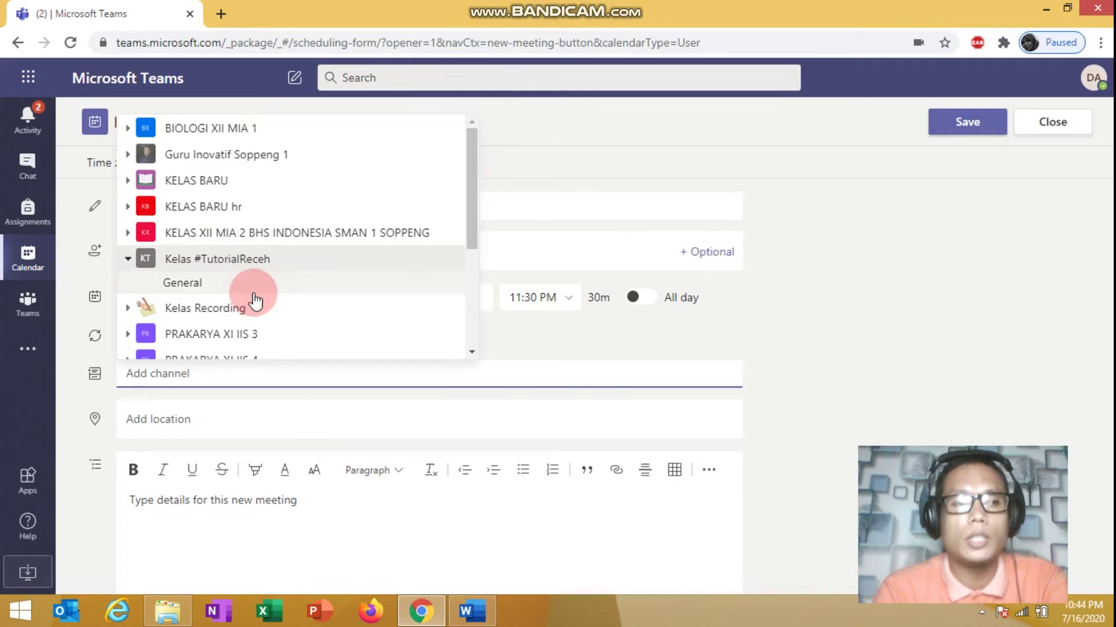
{"action": "left_click", "coordinate": [254, 290]}
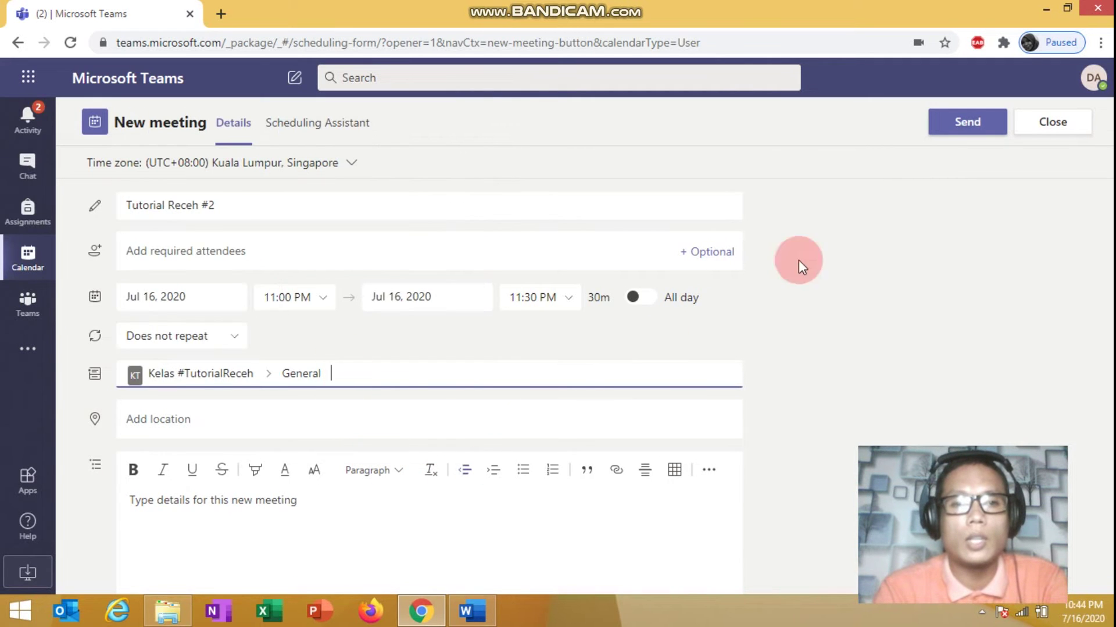
Step: Send the Tutorial Receh #2 meeting and return the calendar to the week of July 13–17, 2020
{"action": "left_click", "coordinate": [942, 124]}
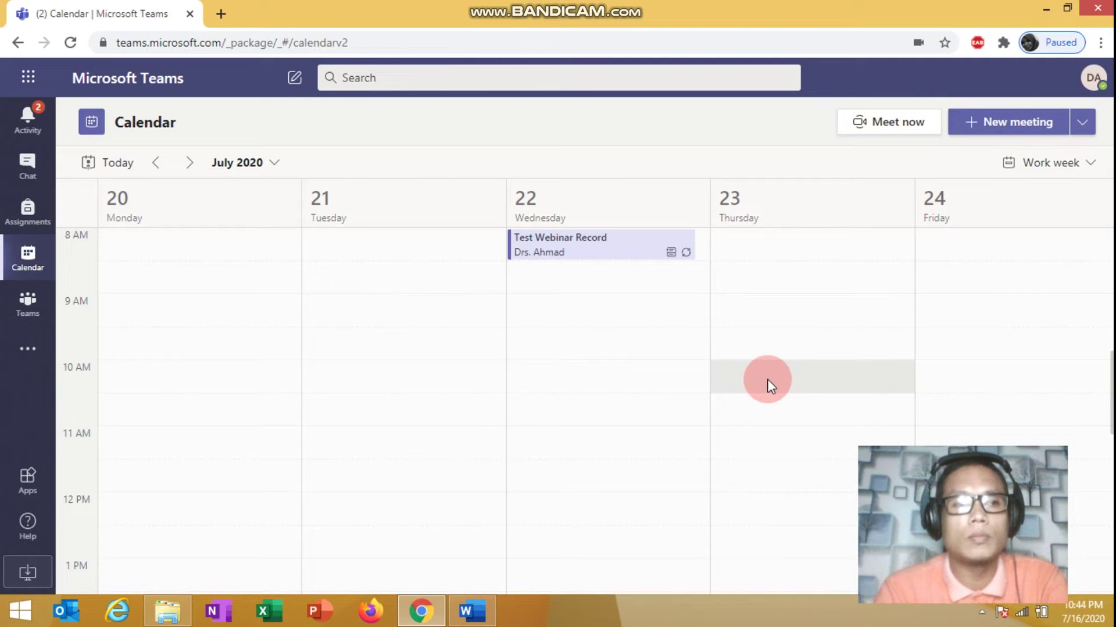
{"action": "left_click", "coordinate": [155, 164]}
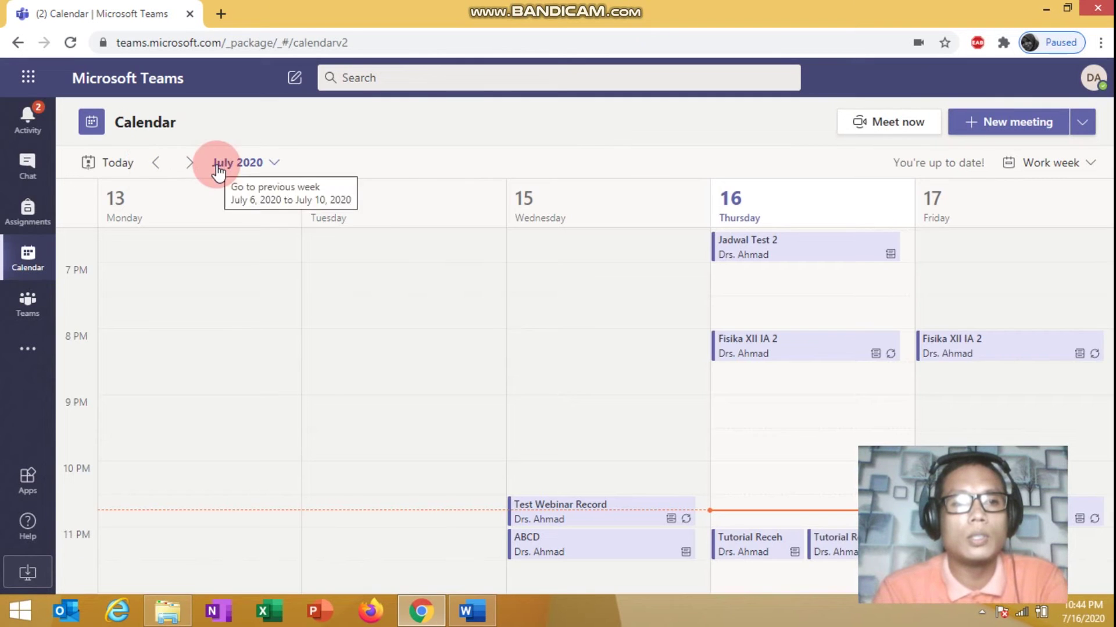
Step: Open the meeting options of the Tutorial Receh meeting posted in the General channel of the Kelas #TutorialReceh team
{"action": "left_click", "coordinate": [847, 325]}
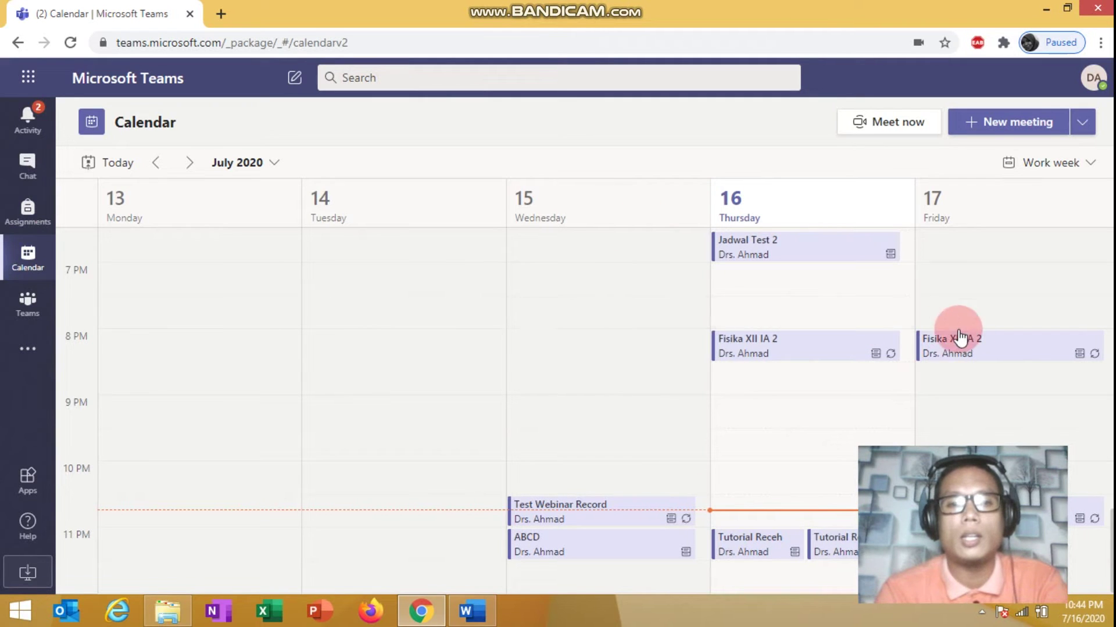
{"action": "left_click", "coordinate": [33, 306]}
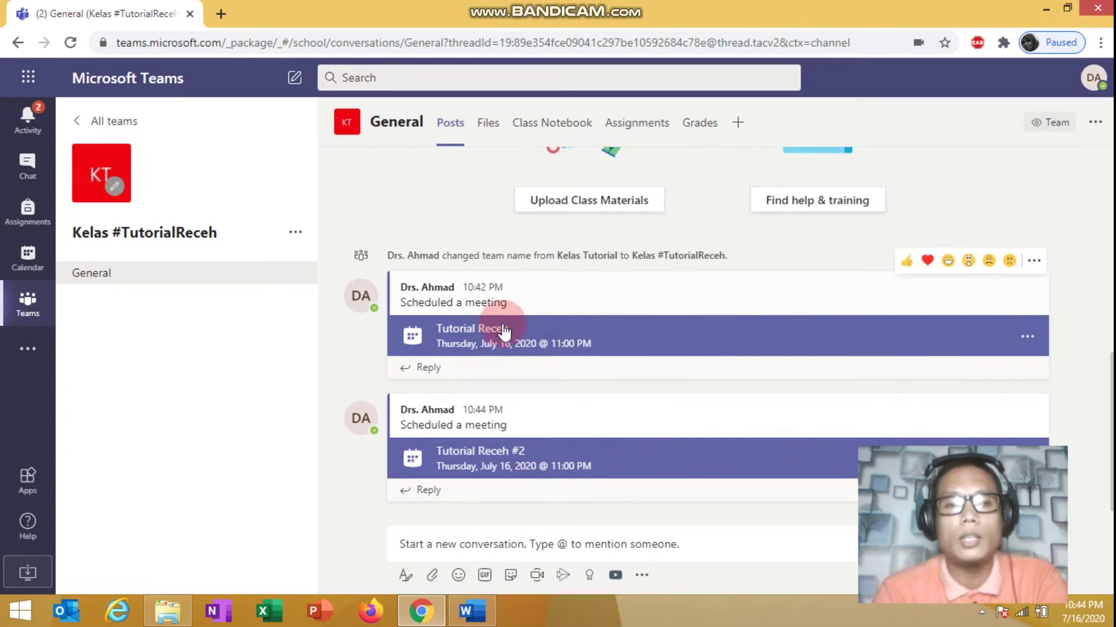
{"action": "left_click", "coordinate": [640, 334]}
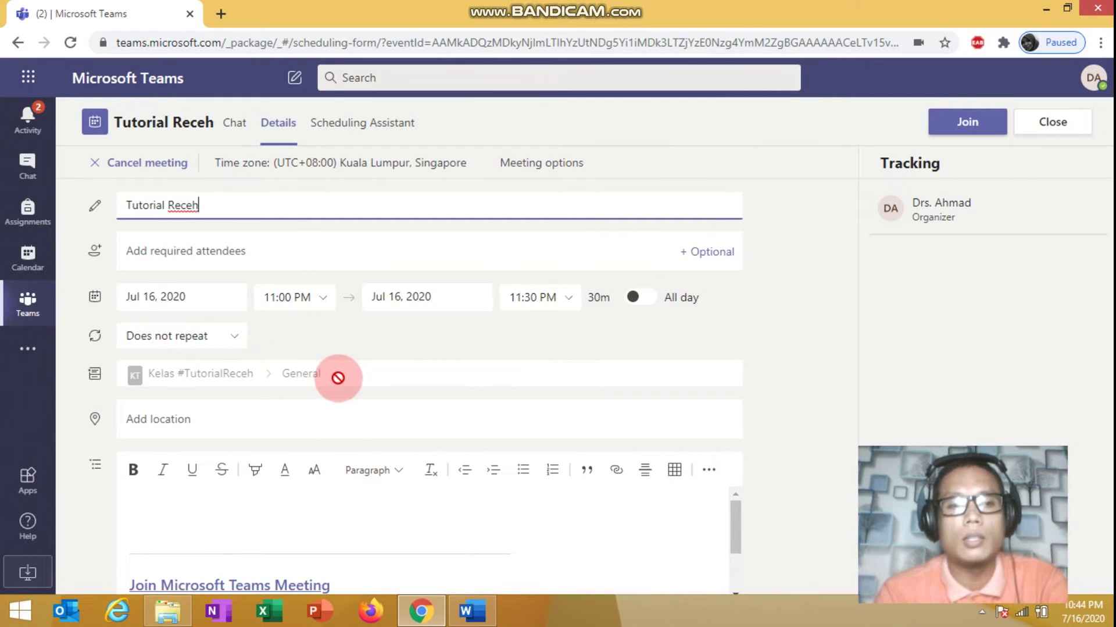
{"action": "left_click", "coordinate": [544, 162]}
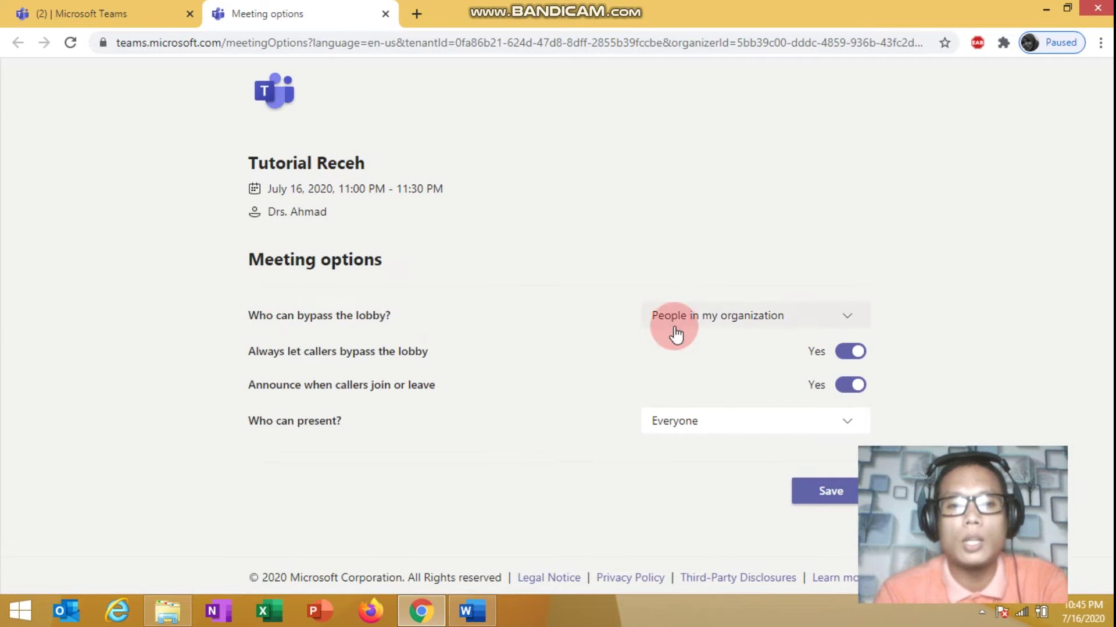
Step: Set who can bypass the lobby to People in my organization for the Tutorial Receh meeting
{"action": "left_click", "coordinate": [747, 325]}
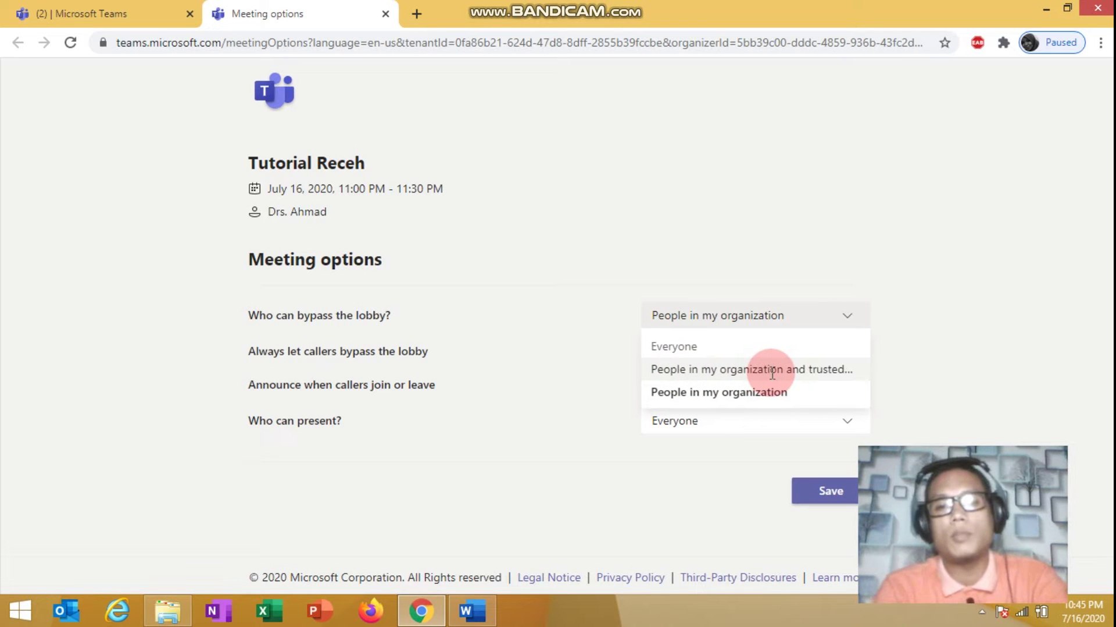
{"action": "left_click", "coordinate": [739, 393]}
{"action": "left_click", "coordinate": [262, 399]}
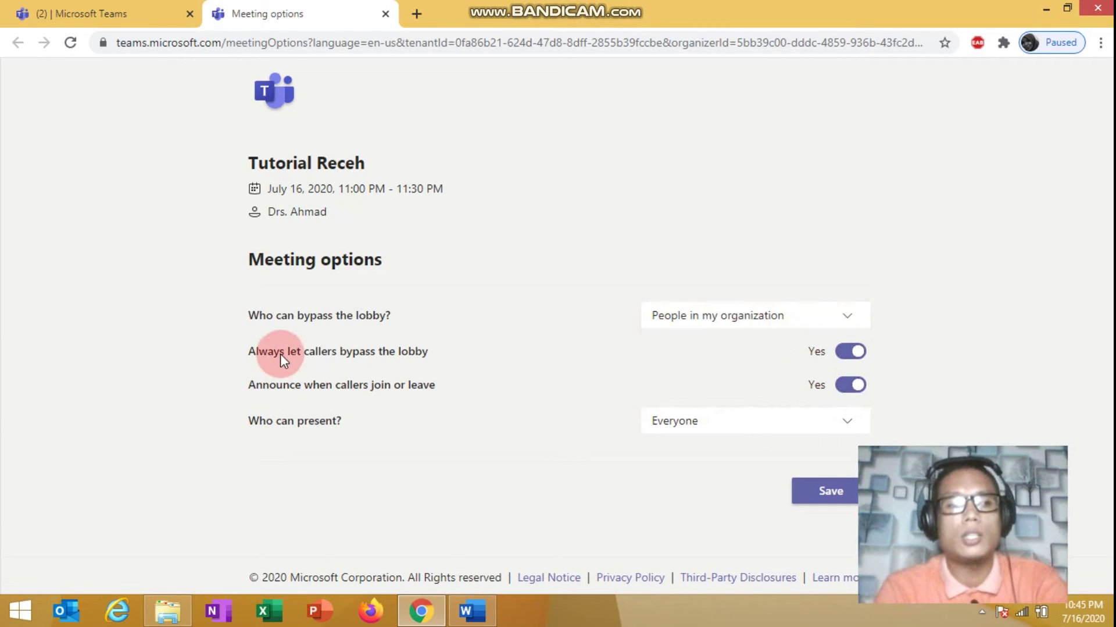
{"action": "left_click", "coordinate": [418, 353]}
{"action": "left_click", "coordinate": [308, 352]}
{"action": "left_click", "coordinate": [911, 331]}
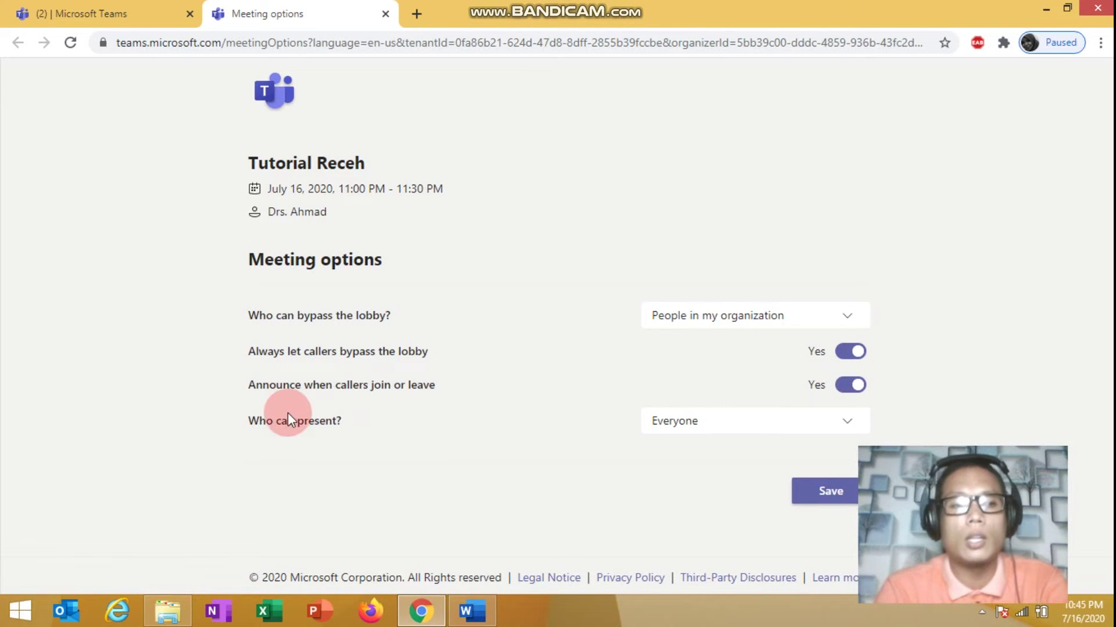
Step: Restrict presenting to Only me, save the meeting options, and close their page to return to the meeting details
{"action": "left_click", "coordinate": [812, 433]}
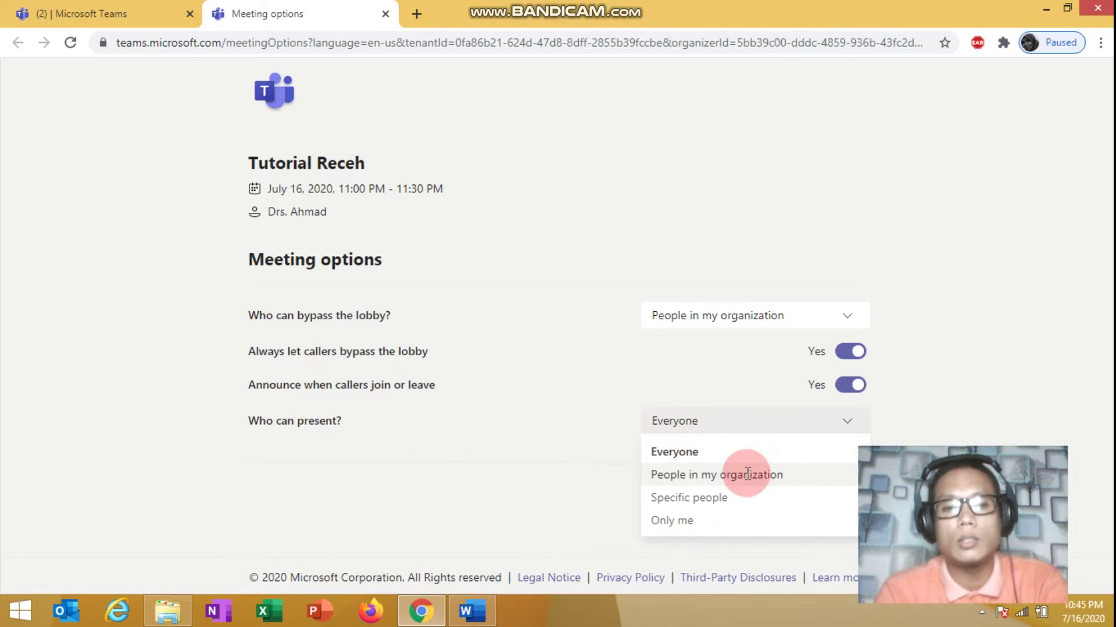
{"action": "left_click", "coordinate": [670, 518]}
{"action": "left_click", "coordinate": [809, 490]}
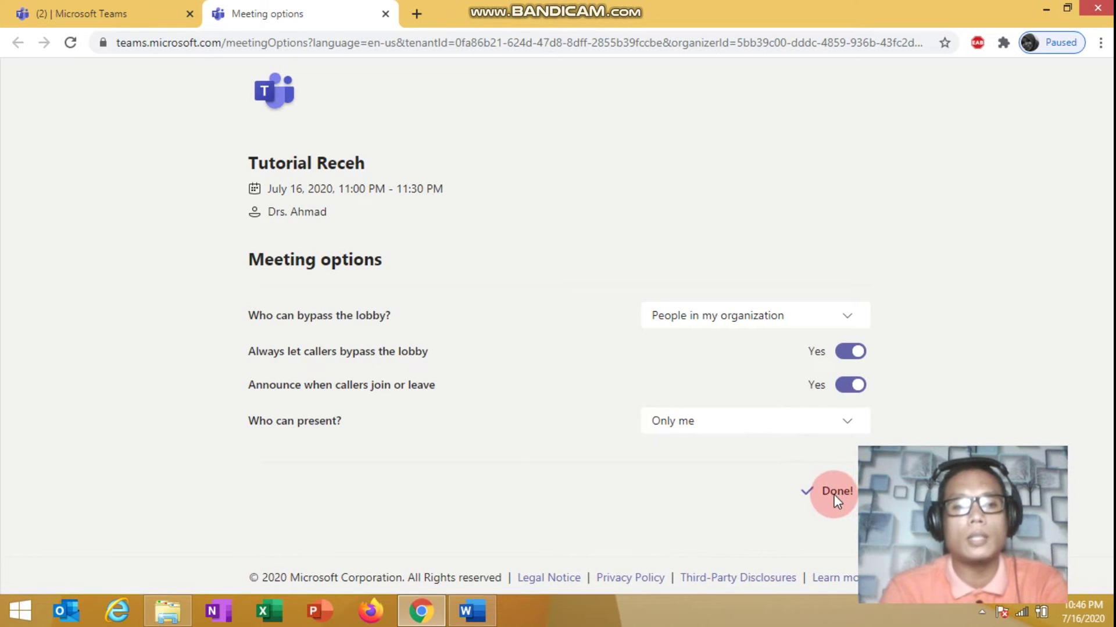
{"action": "left_click", "coordinate": [115, 13]}
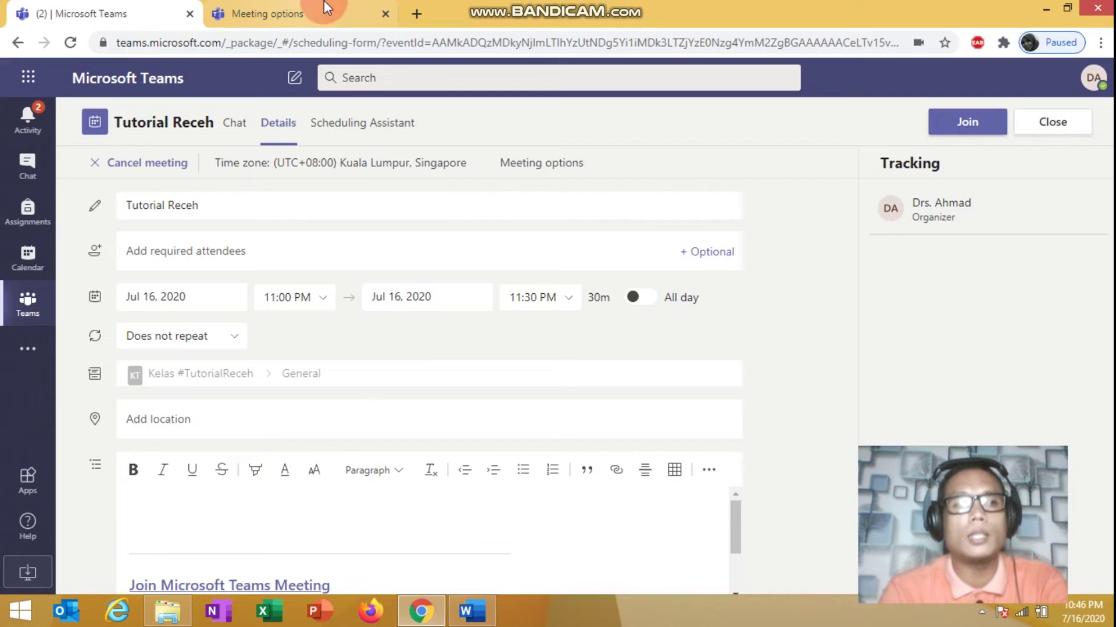
{"action": "left_click", "coordinate": [384, 14]}
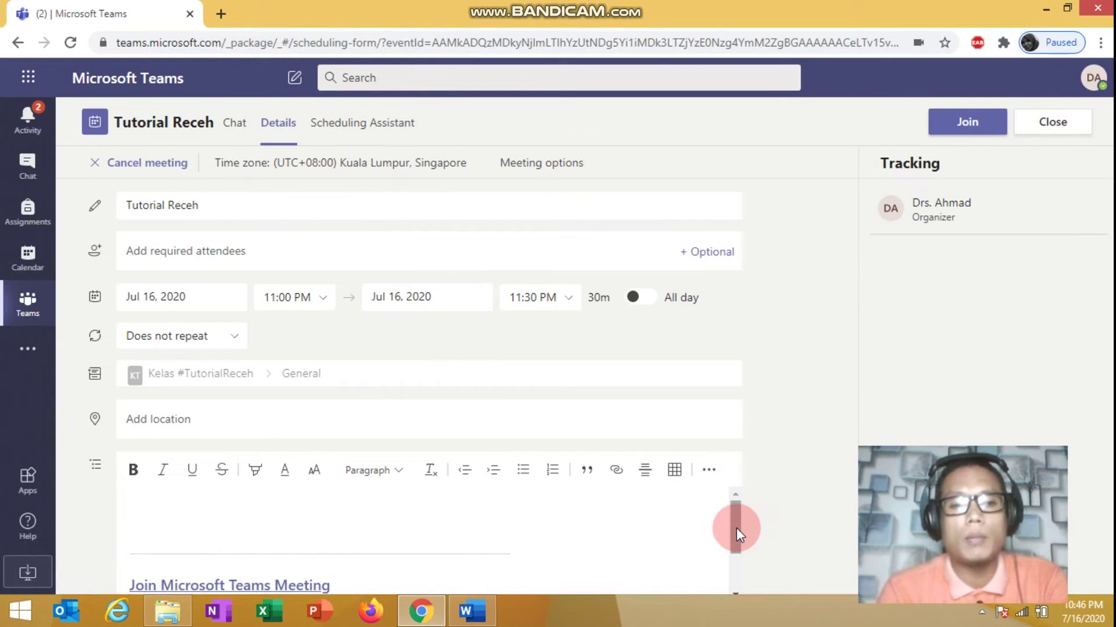
Step: Copy the address of the Join Microsoft Teams Meeting link from the Tutorial Receh meeting description
{"action": "left_click_drag", "start_coordinate": [737, 529], "coordinate": [737, 557]}
{"action": "left_click_drag", "start_coordinate": [739, 550], "coordinate": [310, 538]}
{"action": "right_click", "coordinate": [304, 534]}
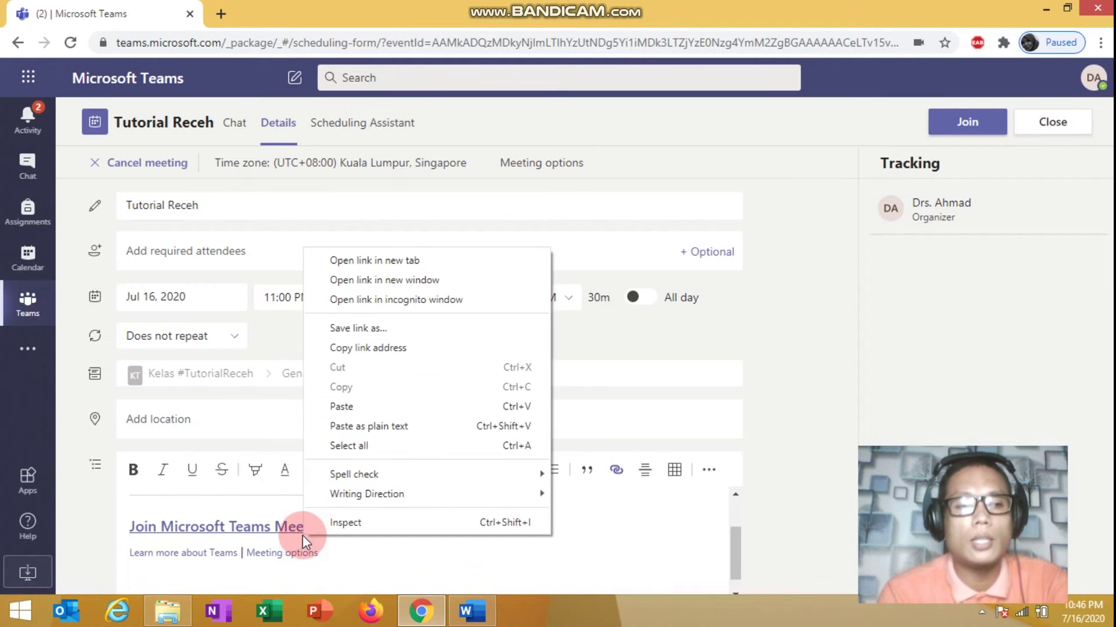
{"action": "left_click", "coordinate": [424, 347]}
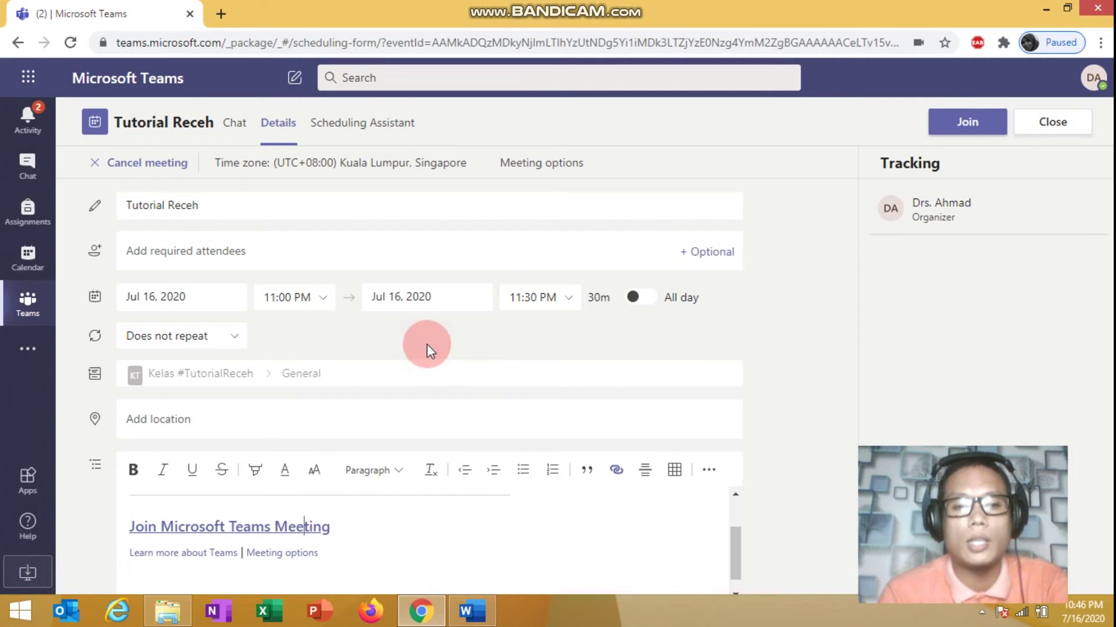
Step: Switch to the blank Word document, paste the meeting link as text, and add two line breaks below it
{"action": "left_click", "coordinate": [472, 621]}
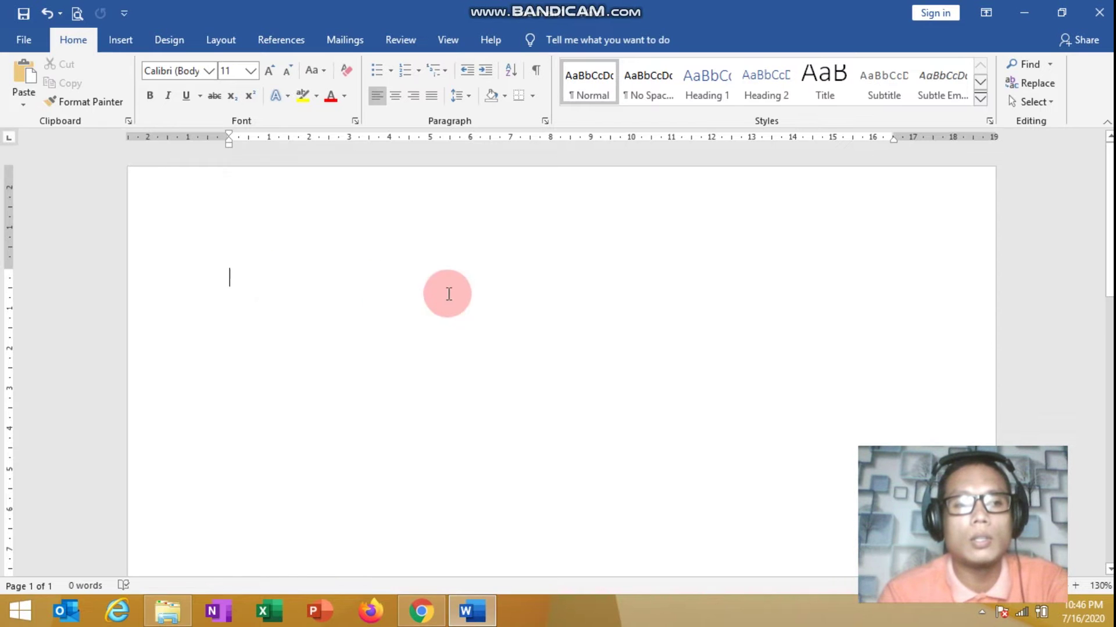
{"action": "right_click", "coordinate": [236, 276]}
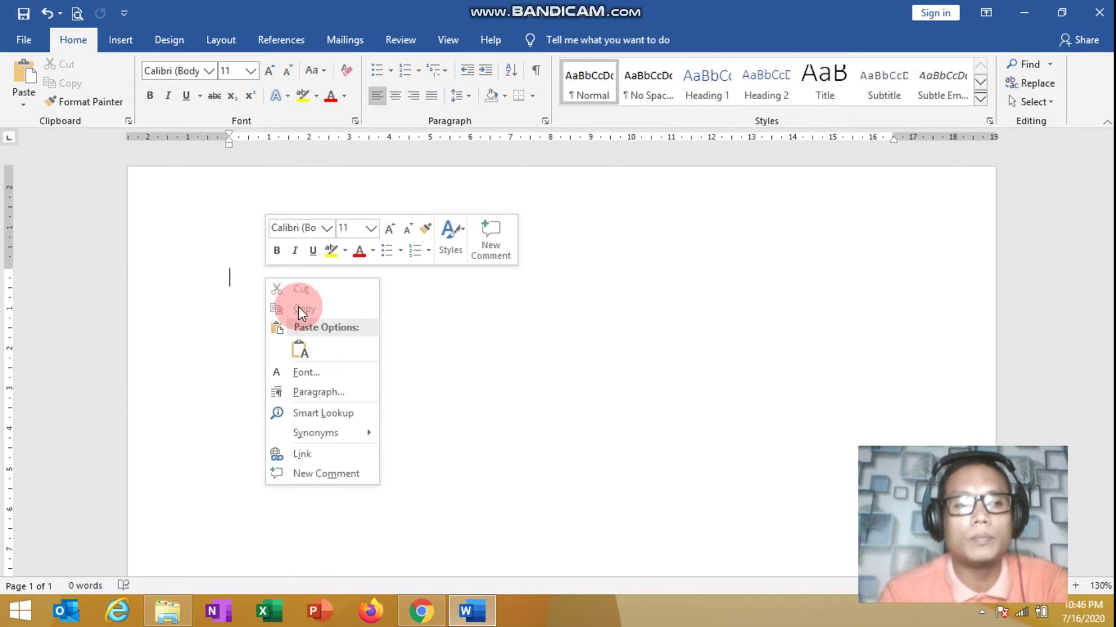
{"action": "left_click", "coordinate": [303, 350]}
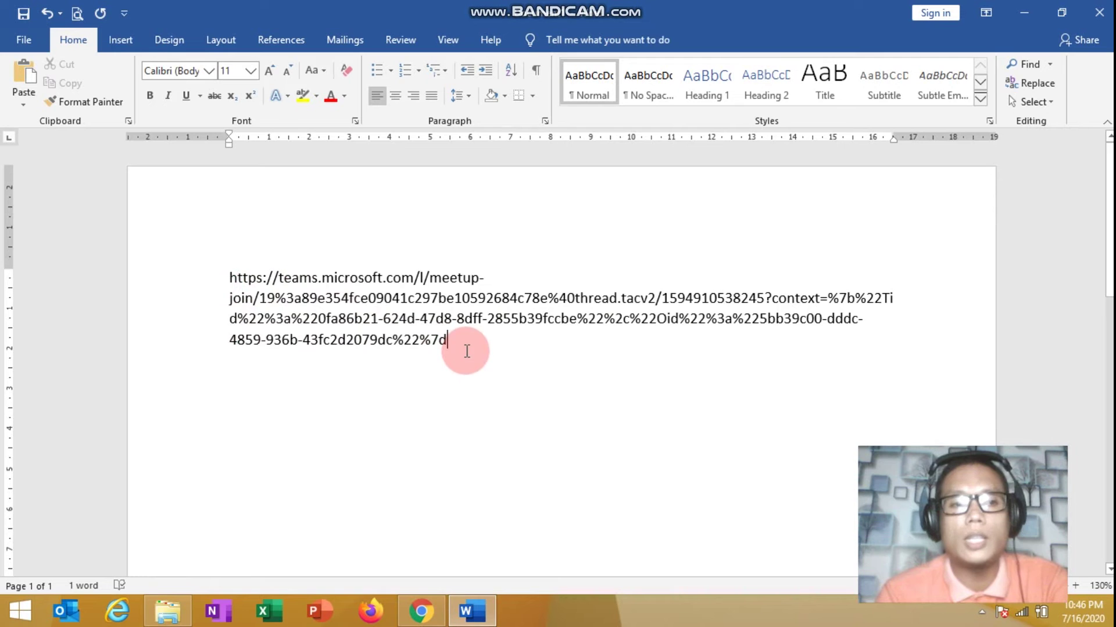
{"action": "key", "text": "Return"}
{"action": "key", "text": "Return"}
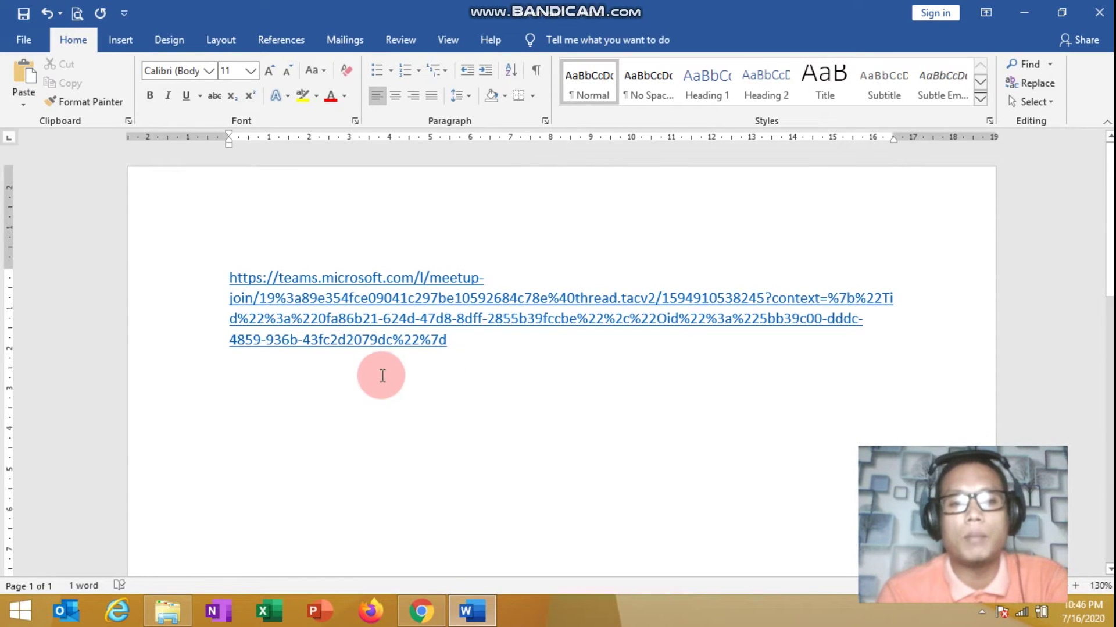
Step: Switch back to Chrome and open bitly.com in a new browser tab
{"action": "left_click", "coordinate": [433, 612]}
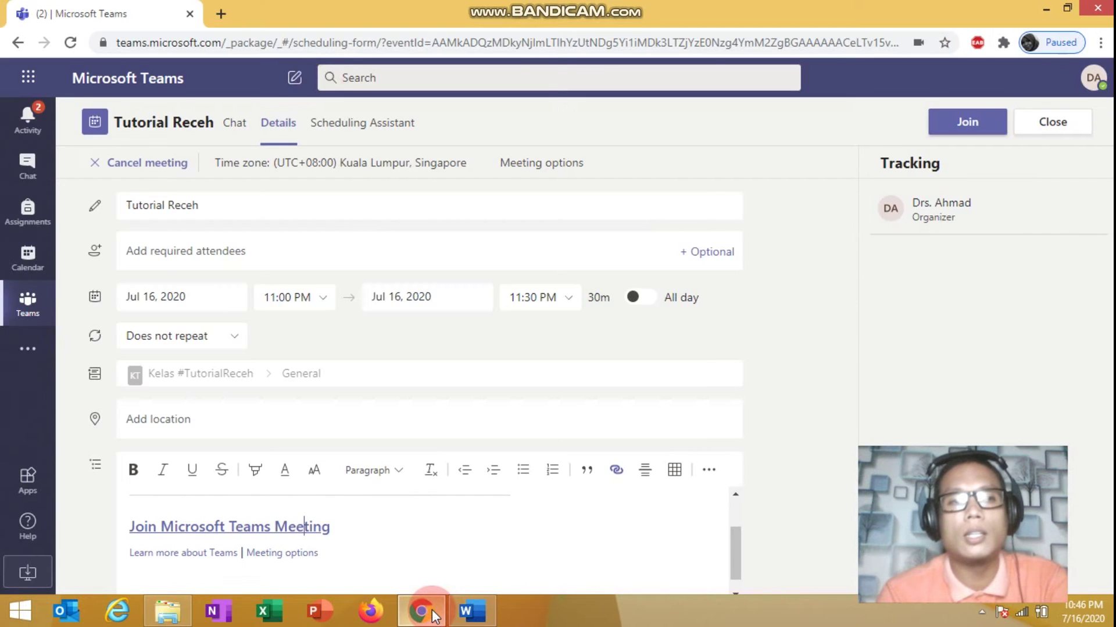
{"action": "left_click", "coordinate": [300, 77]}
{"action": "left_click", "coordinate": [222, 15]}
{"action": "left_click", "coordinate": [247, 40]}
{"action": "type", "text": "bitly"}
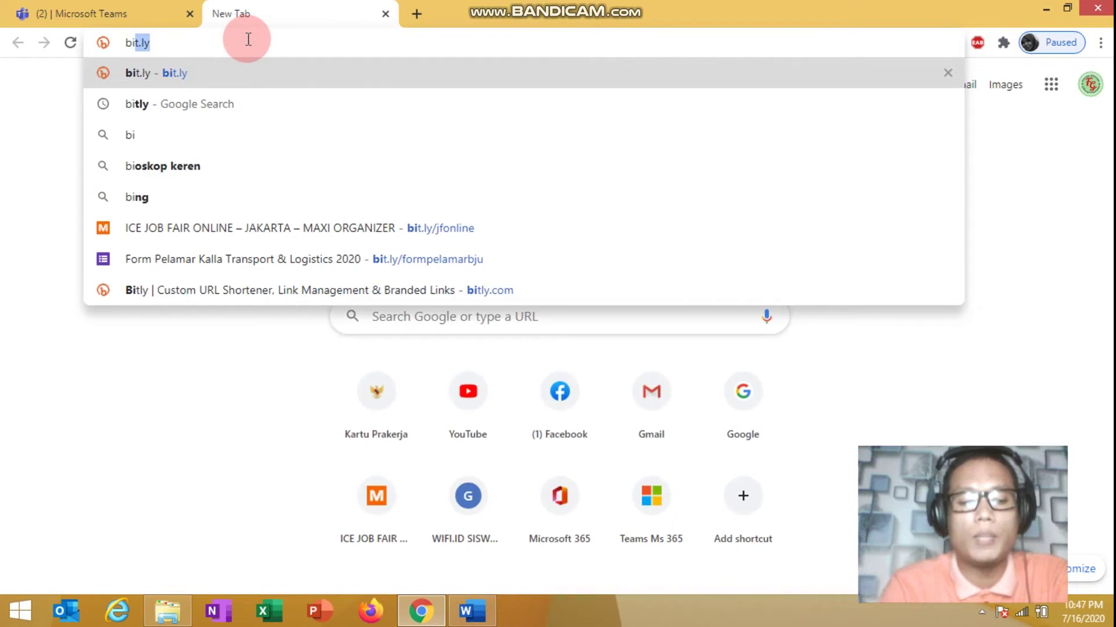
{"action": "type", "text": ".com"}
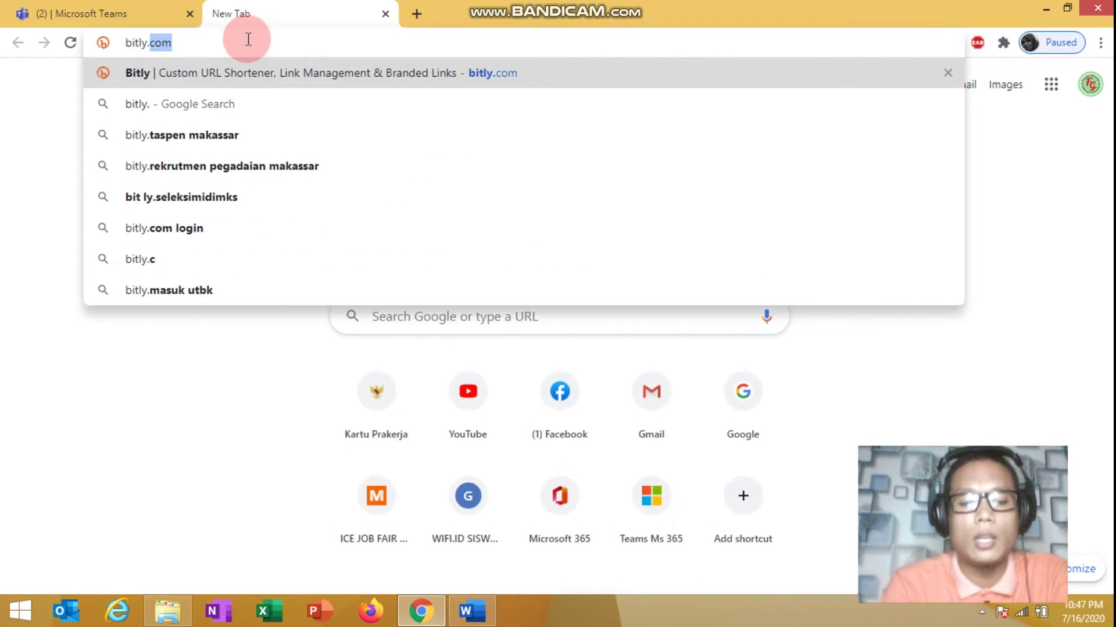
{"action": "key", "text": "Return"}
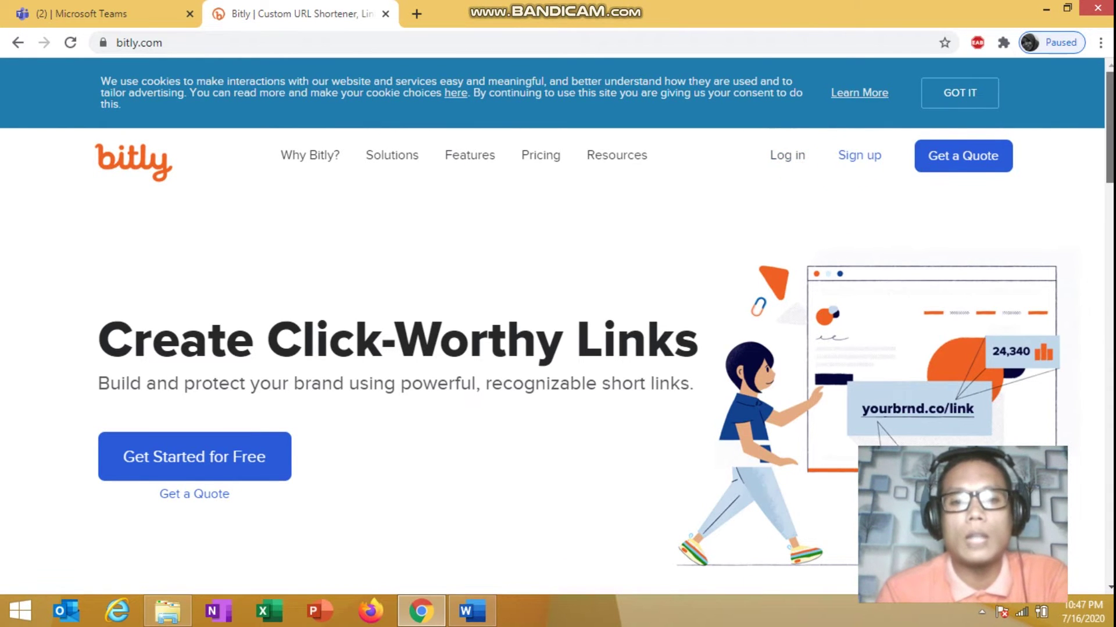
Step: Paste the copied Teams meeting link into Bitly's link shortener and shorten it
{"action": "scroll", "coordinate": [553, 383], "scroll_direction": "down", "scroll_amount": 5}
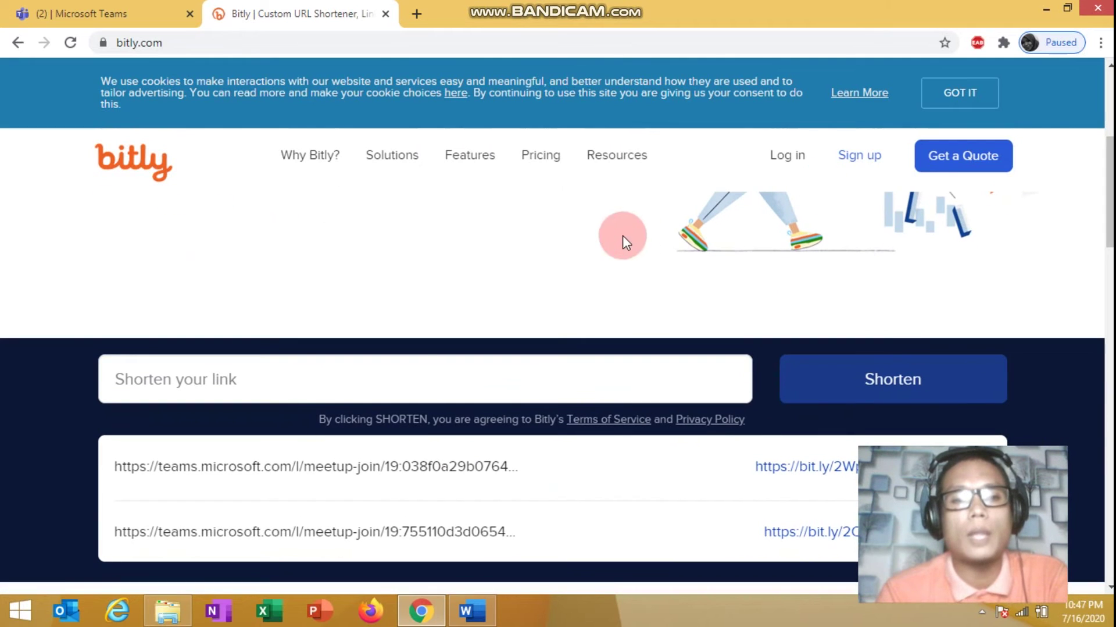
{"action": "left_click", "coordinate": [374, 380]}
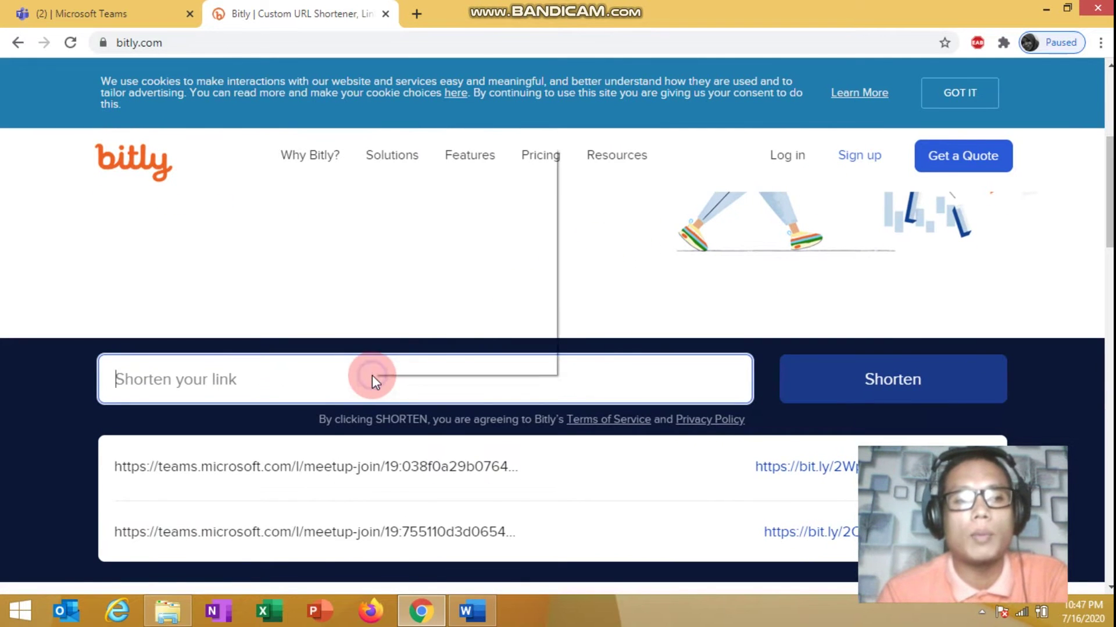
{"action": "right_click", "coordinate": [373, 377]}
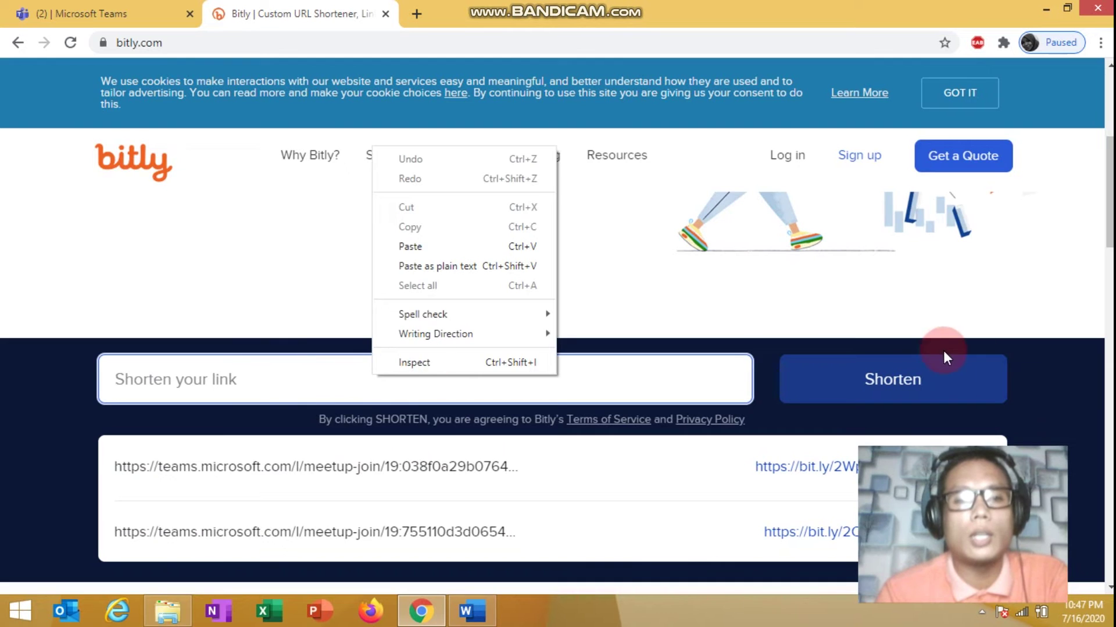
{"action": "left_click", "coordinate": [1110, 229]}
{"action": "scroll", "coordinate": [1105, 226], "scroll_direction": "up", "scroll_amount": 2}
{"action": "scroll", "coordinate": [558, 349], "scroll_direction": "up", "scroll_amount": 3}
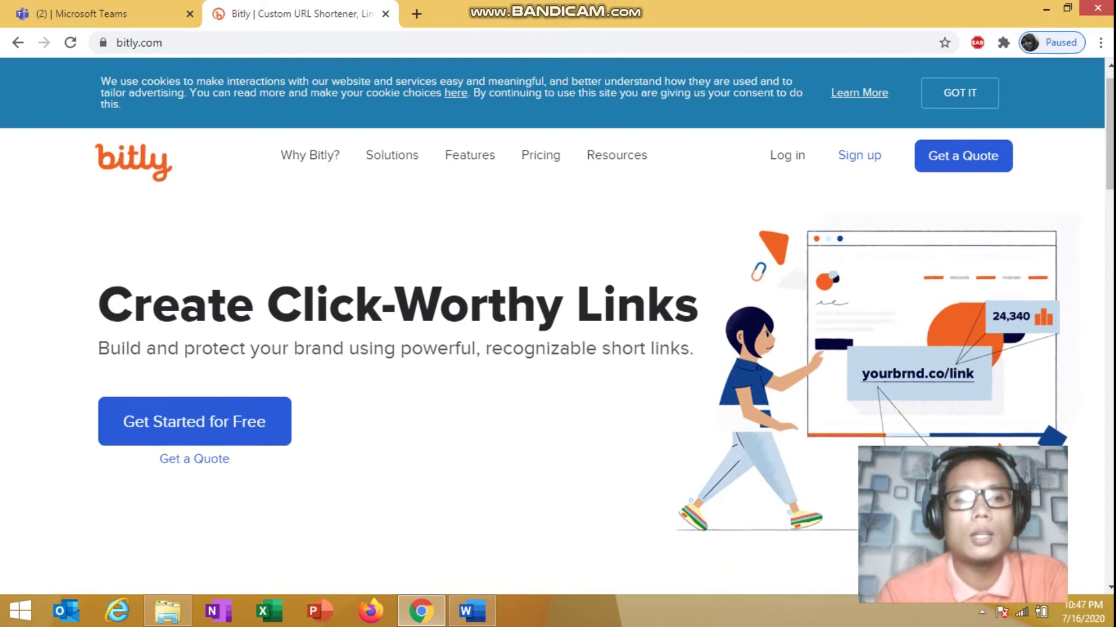
{"action": "scroll", "coordinate": [558, 349], "scroll_direction": "down", "scroll_amount": 5}
{"action": "left_click", "coordinate": [385, 387]}
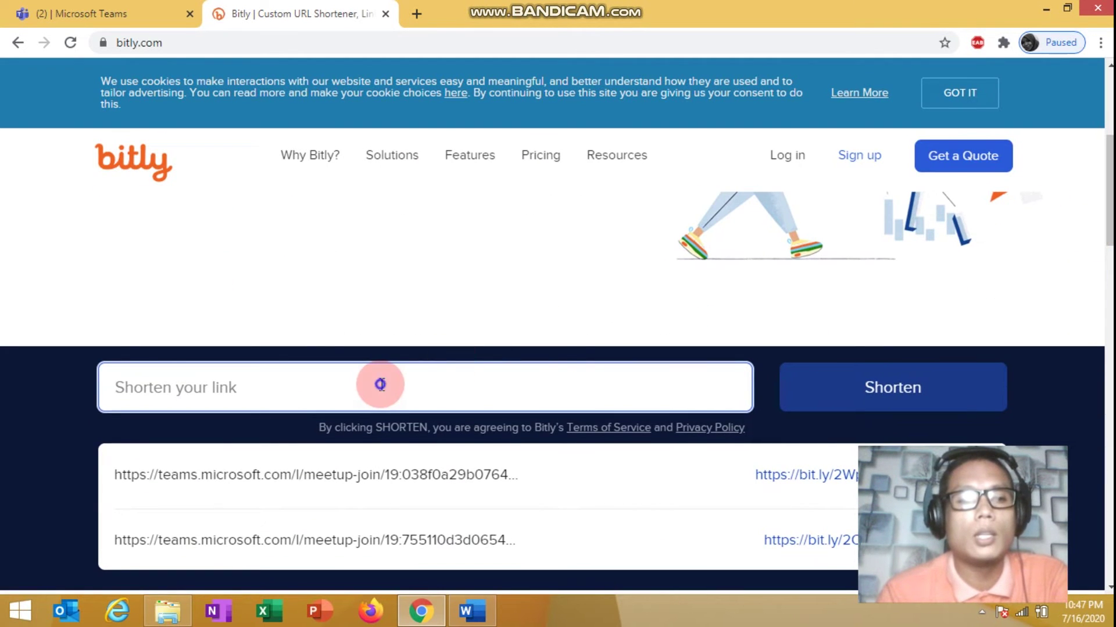
{"action": "right_click", "coordinate": [381, 383]}
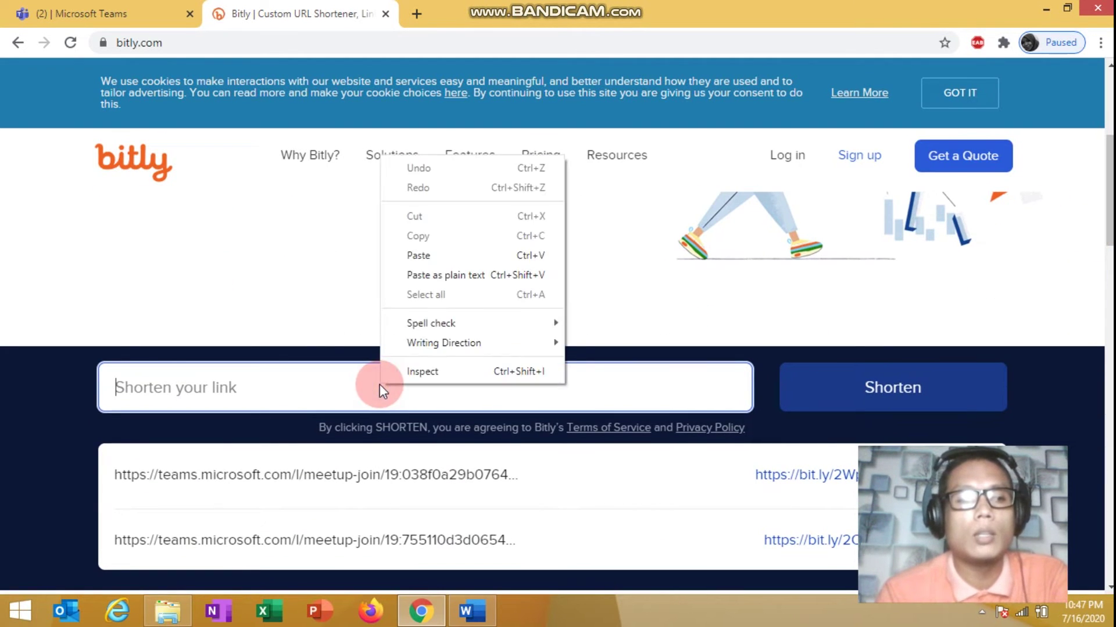
{"action": "left_click", "coordinate": [493, 256]}
{"action": "left_click", "coordinate": [819, 387]}
{"action": "left_click", "coordinate": [882, 401]}
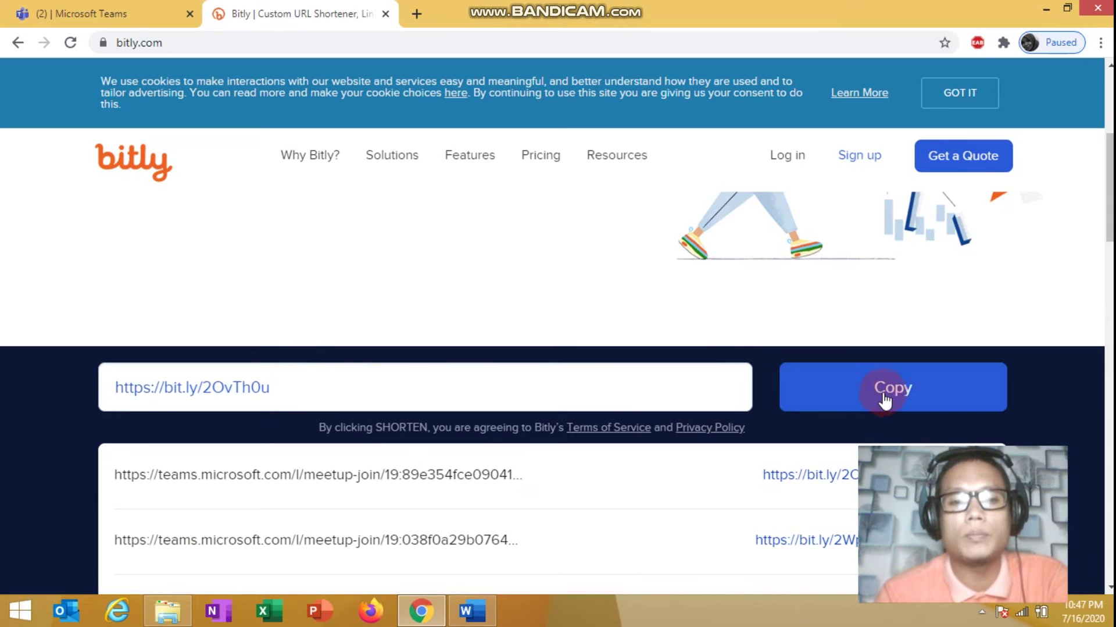
Step: Copy the shortened Bitly link, paste it as text below the long meeting link in Word, and return to Chrome
{"action": "scroll", "coordinate": [376, 293], "scroll_direction": "down", "scroll_amount": 1}
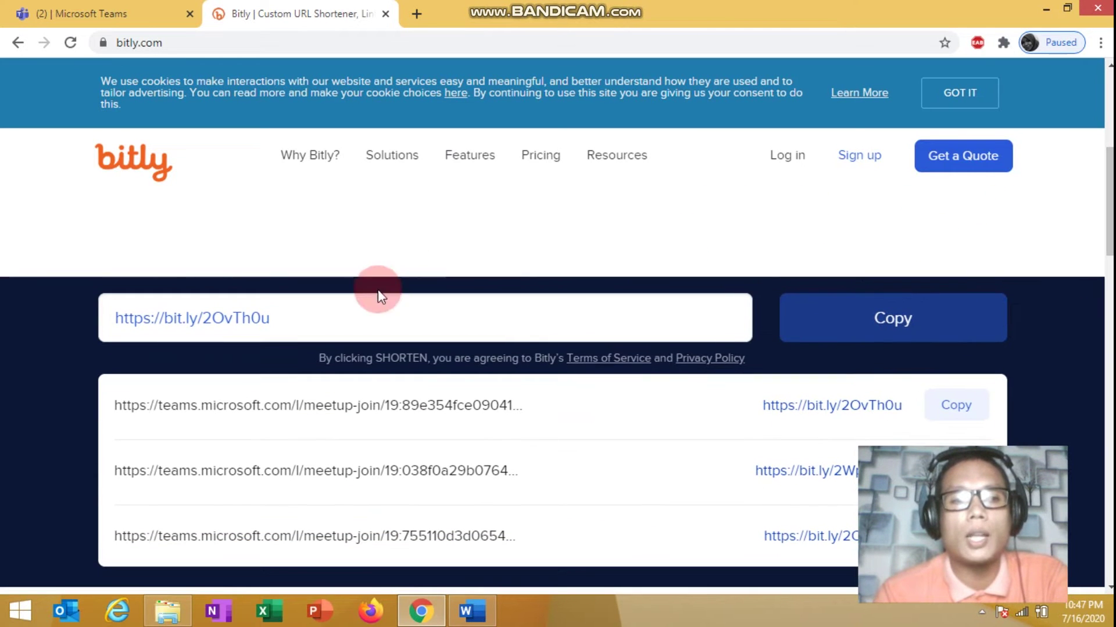
{"action": "left_click", "coordinate": [844, 337]}
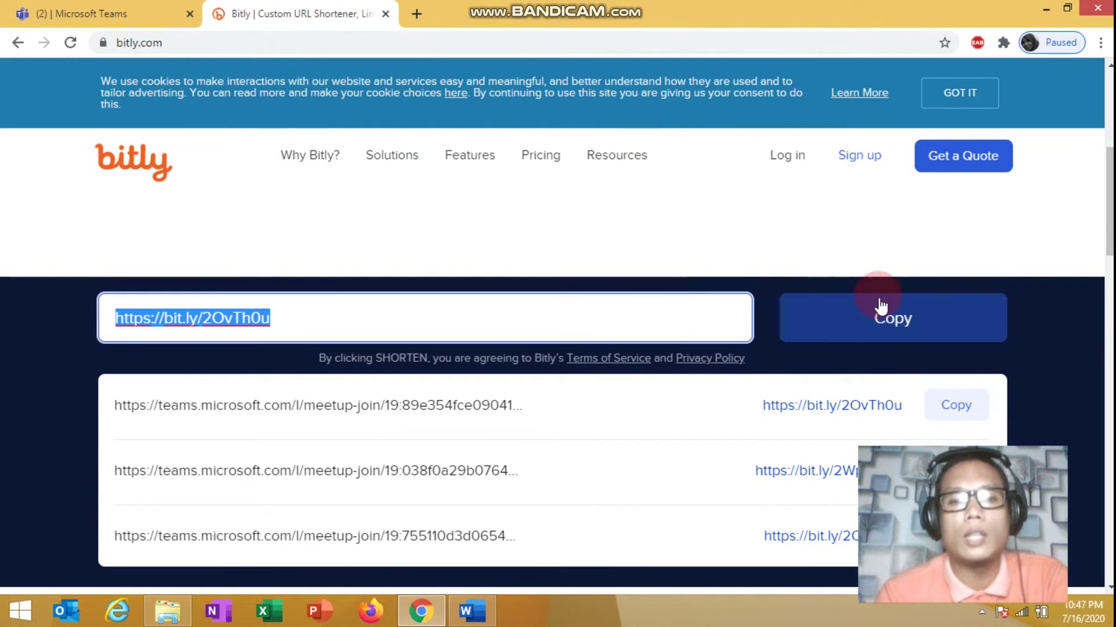
{"action": "left_click", "coordinate": [472, 611]}
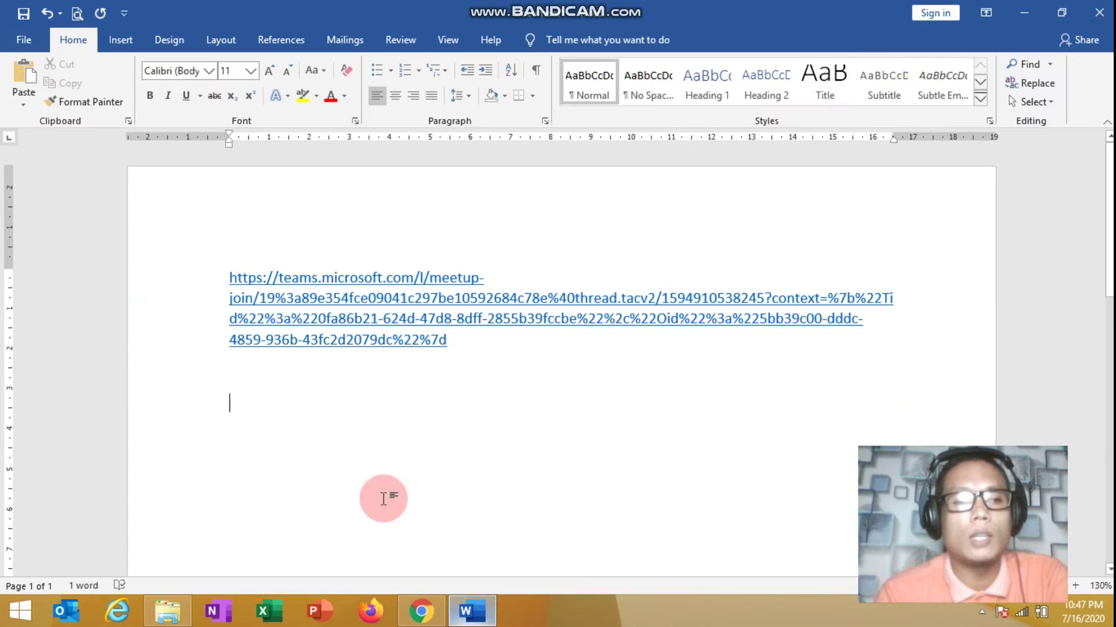
{"action": "right_click", "coordinate": [293, 399]}
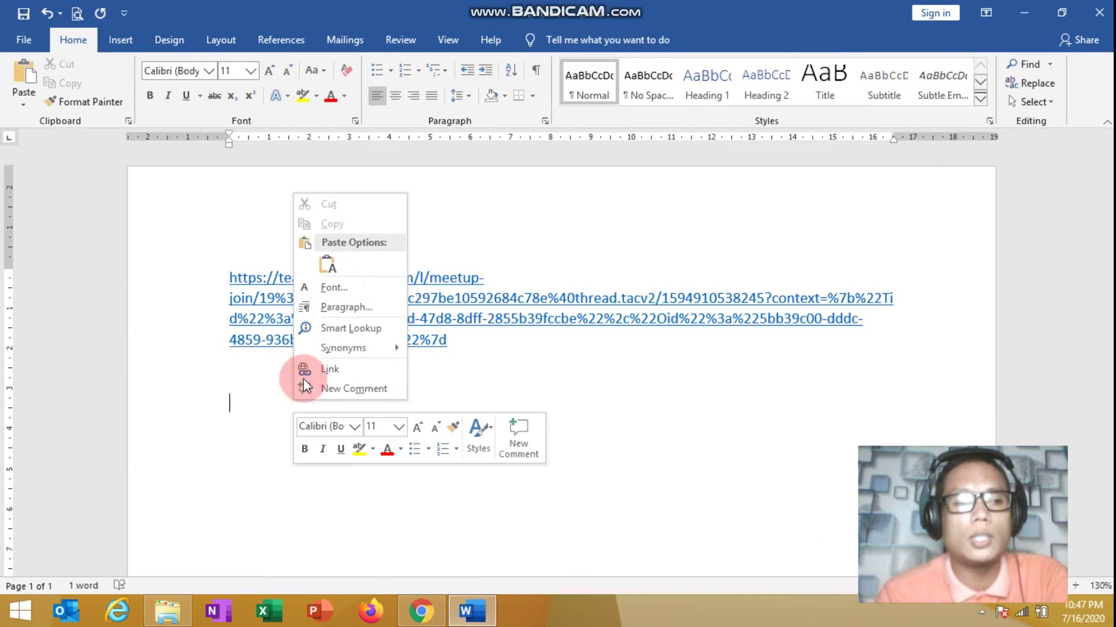
{"action": "left_click", "coordinate": [328, 266]}
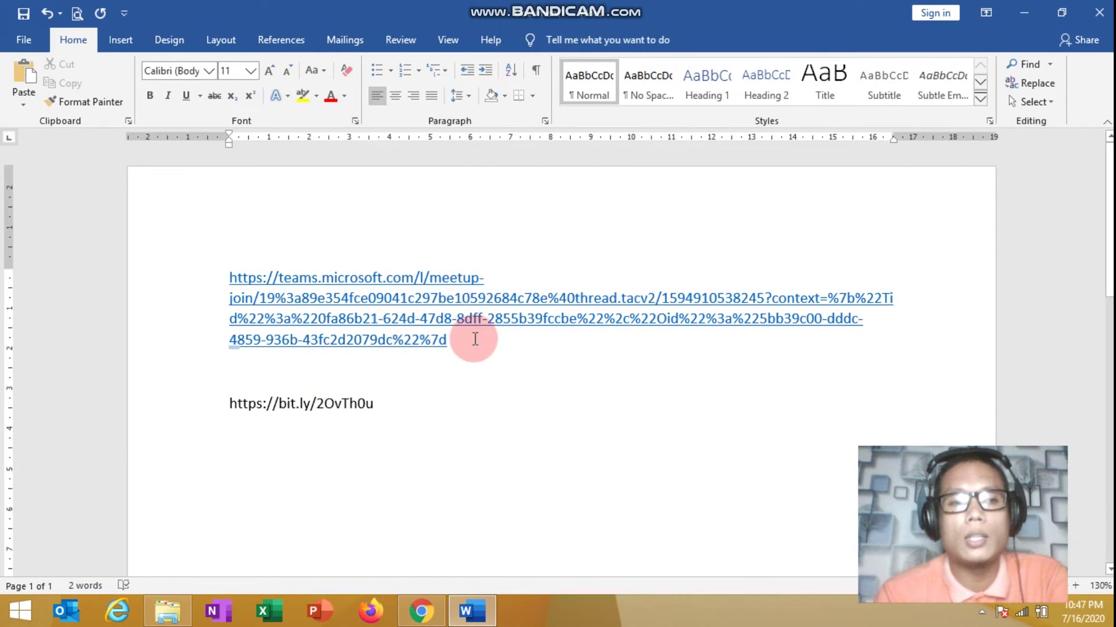
{"action": "left_click", "coordinate": [473, 340]}
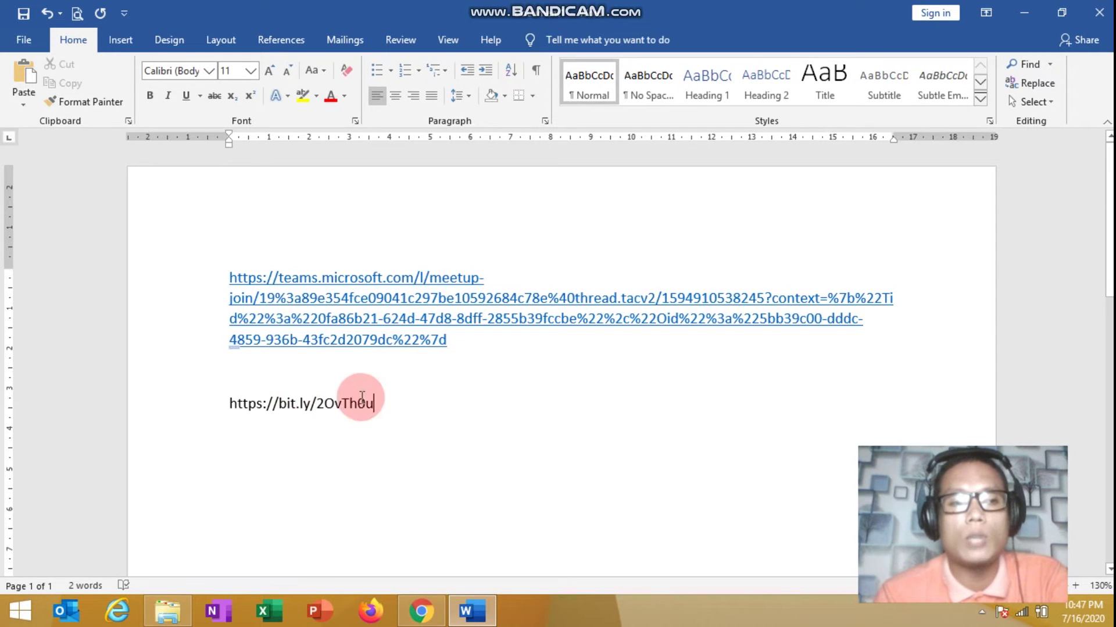
{"action": "left_click", "coordinate": [422, 610]}
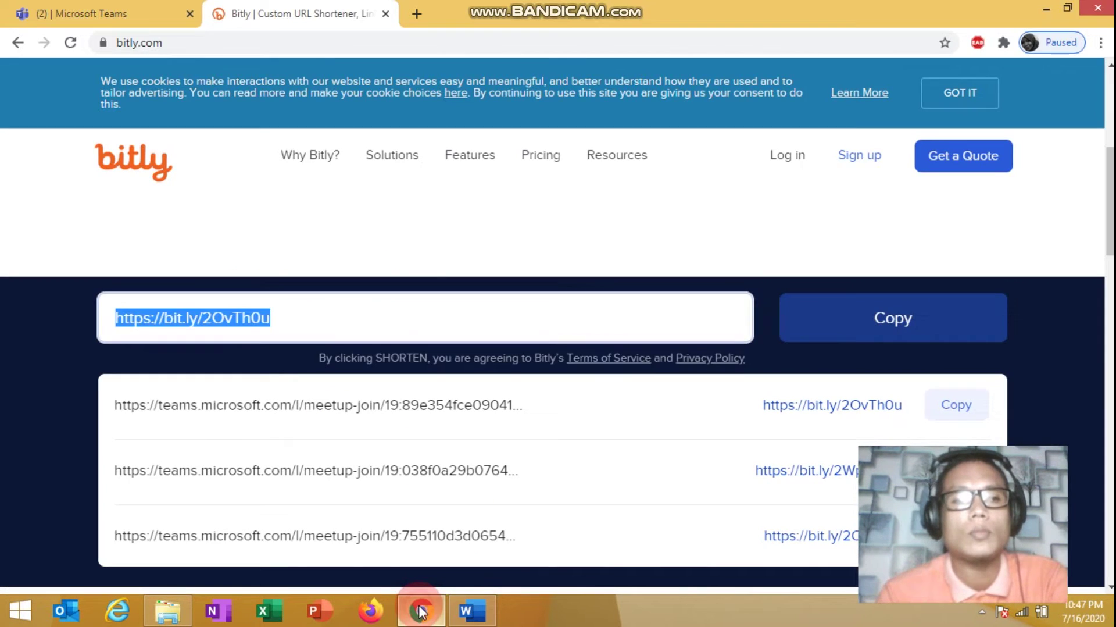
Step: Close the Bitly tab and the Tutorial Receh meeting details to return to the General channel's posts
{"action": "left_click", "coordinate": [157, 13]}
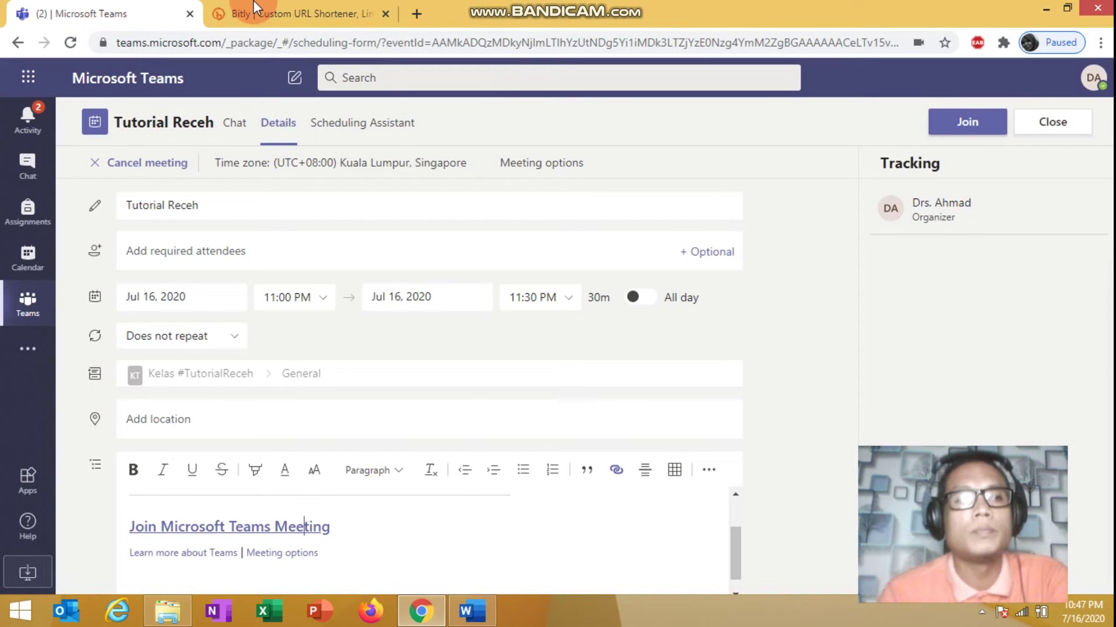
{"action": "left_click", "coordinate": [386, 13]}
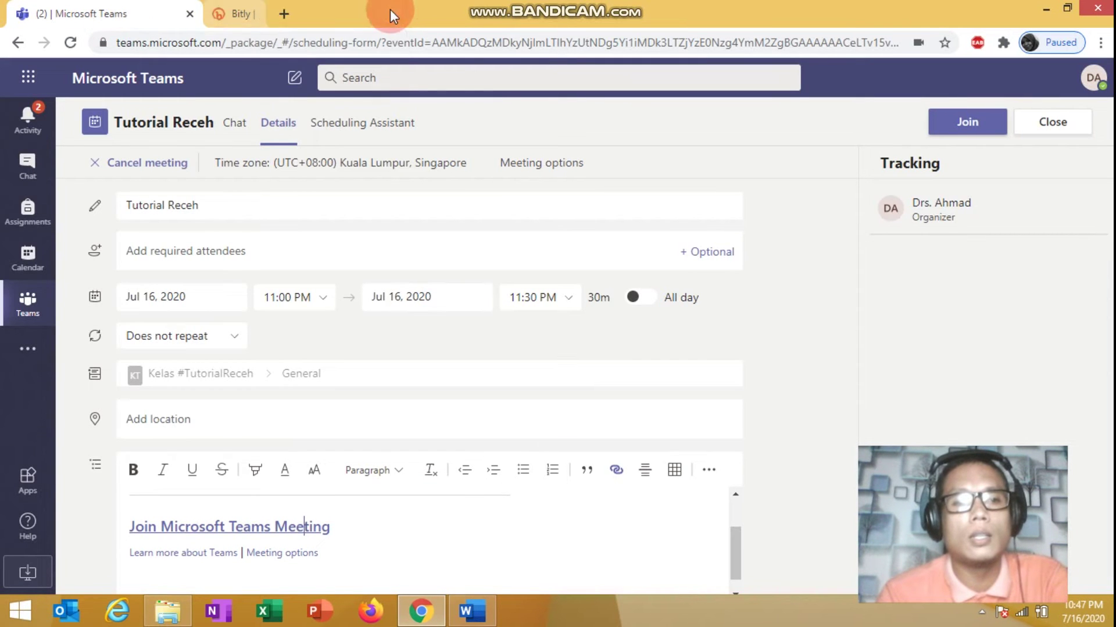
{"action": "left_click", "coordinate": [1062, 131]}
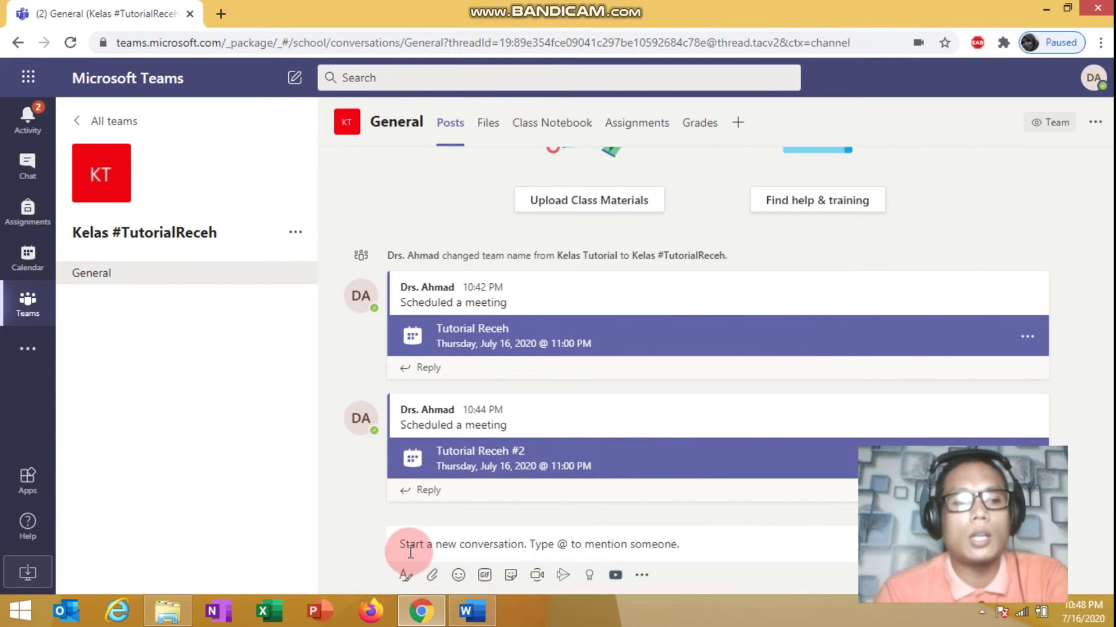
Step: Start a new formatted post in the General channel and change its type to Announcement
{"action": "left_click", "coordinate": [409, 587]}
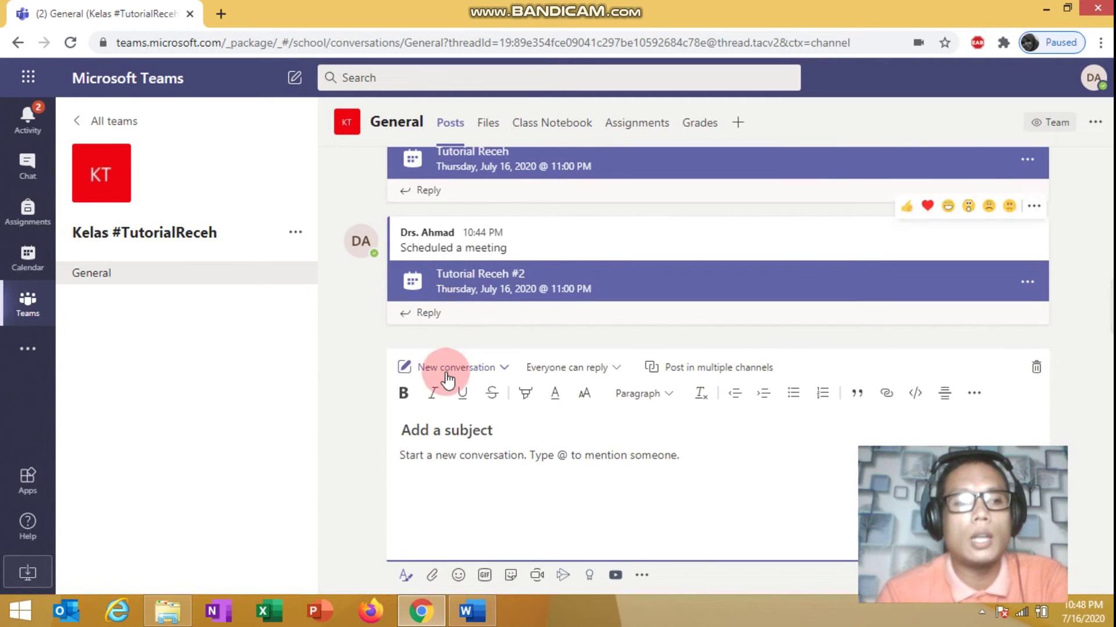
{"action": "left_click", "coordinate": [472, 371]}
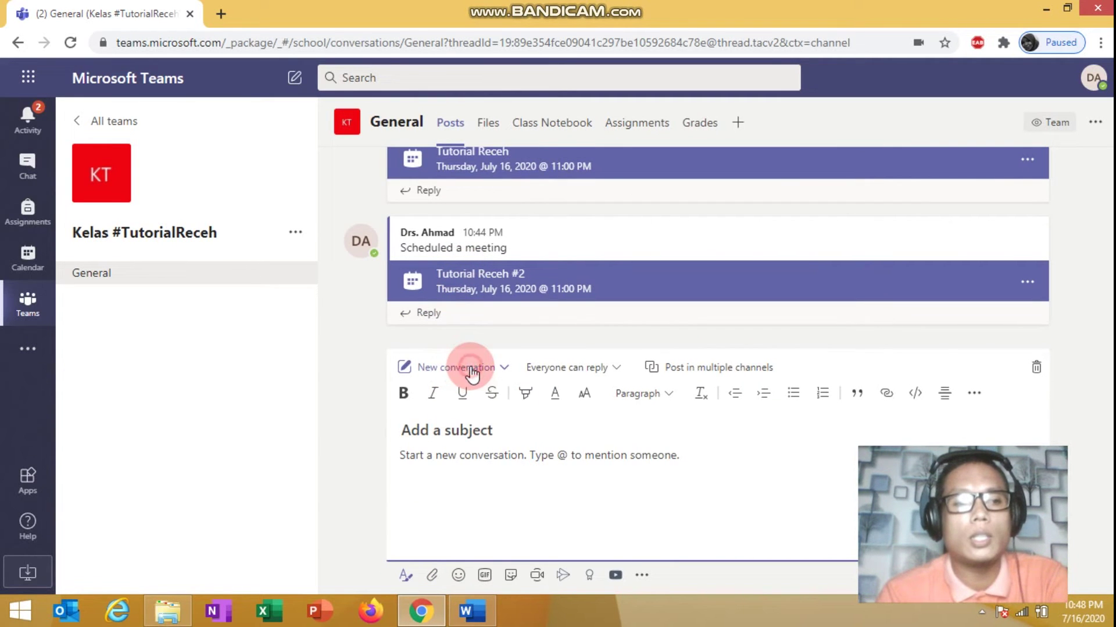
{"action": "left_click", "coordinate": [472, 431]}
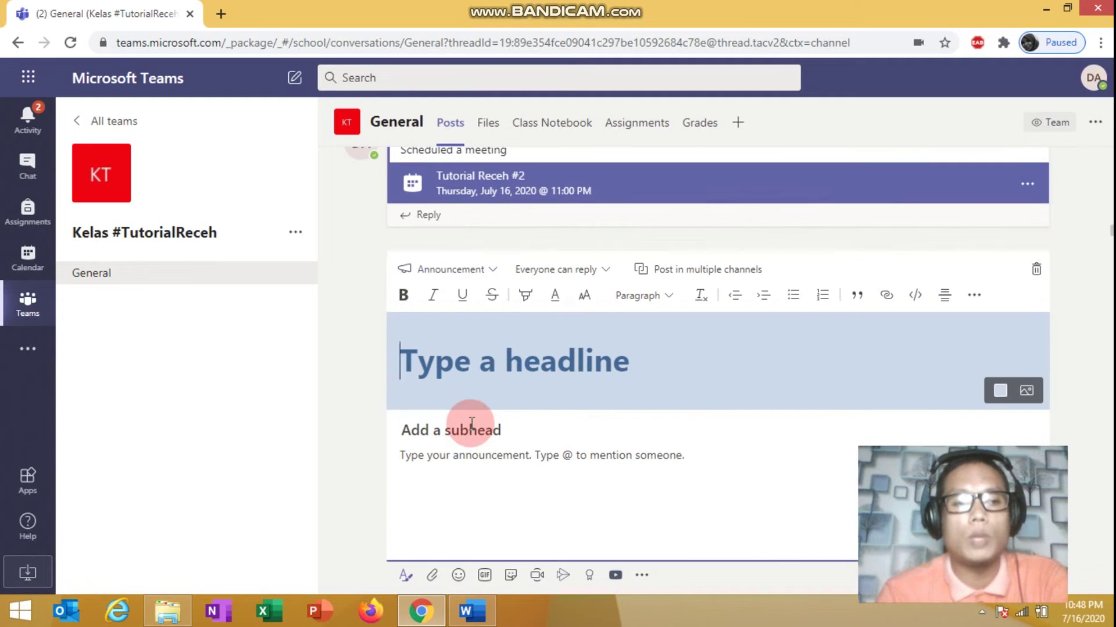
Step: Enter "Tutorial Webinar" as the announcement headline and "Oleh abcd" as its subhead
{"action": "left_click", "coordinate": [528, 370]}
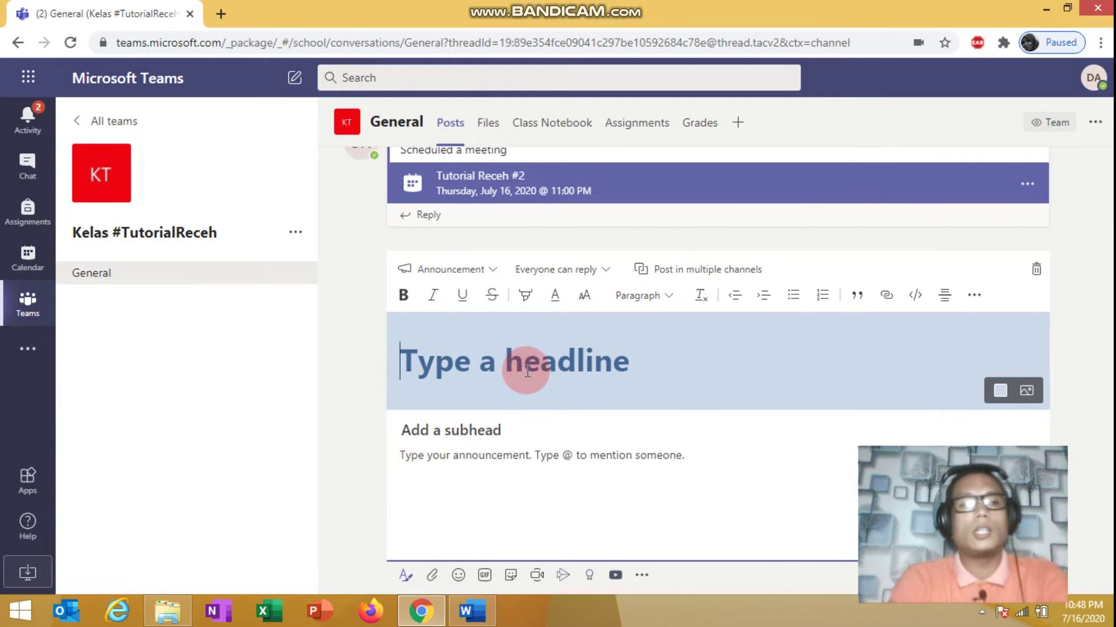
{"action": "left_click", "coordinate": [418, 374]}
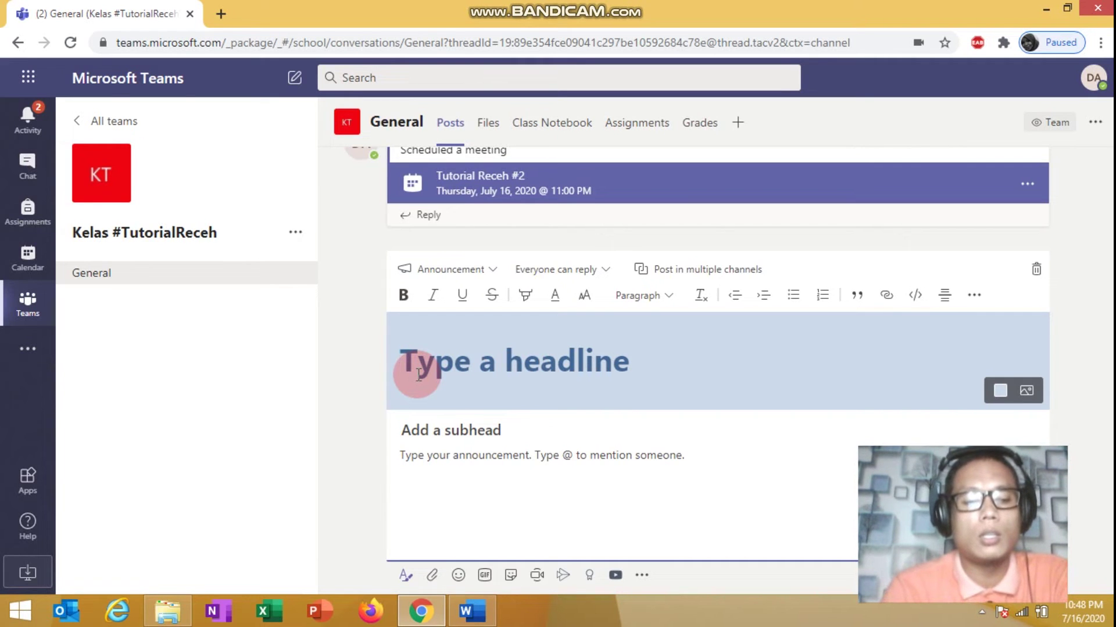
{"action": "type", "text": "Webinar"}
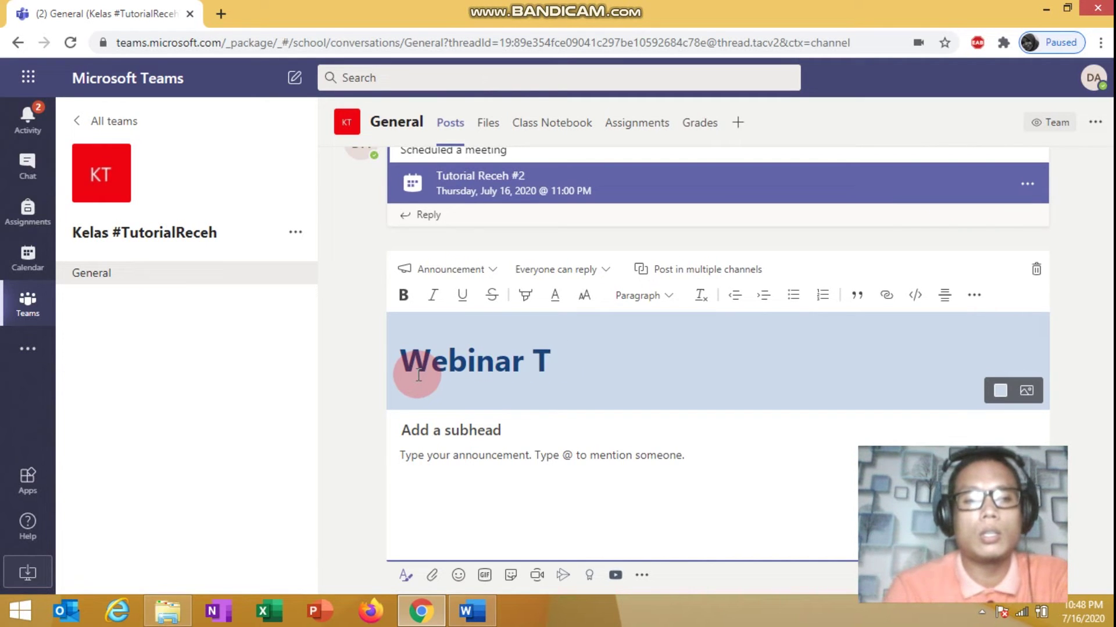
{"action": "type", "text": "Tuto"}
{"action": "type", "text": "ro"}
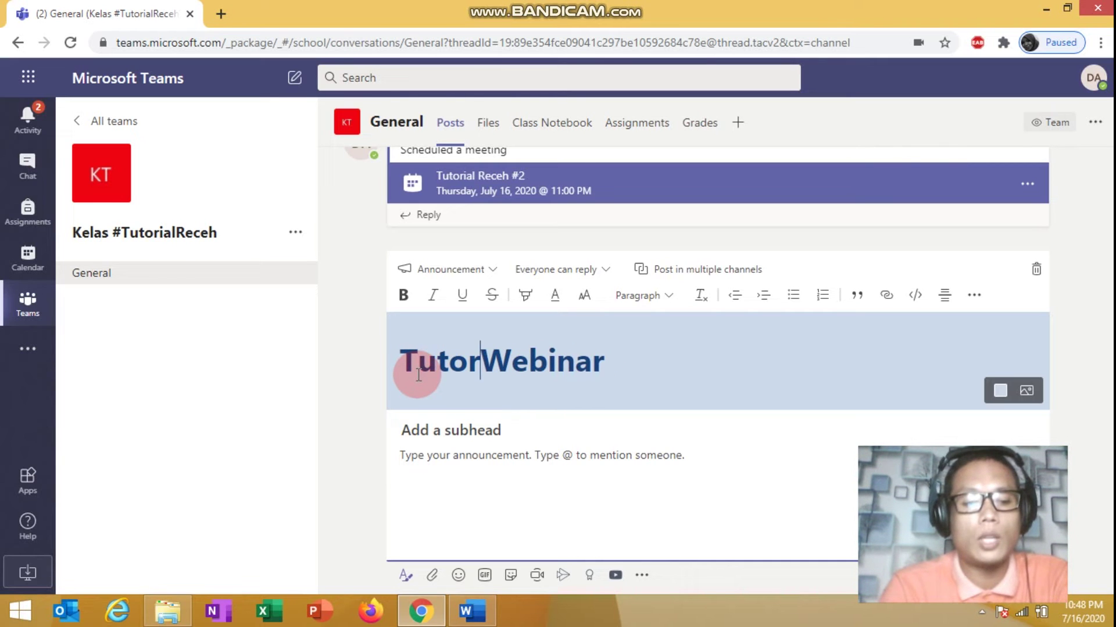
{"action": "key", "text": "BackSpace"}
{"action": "type", "text": "ial"}
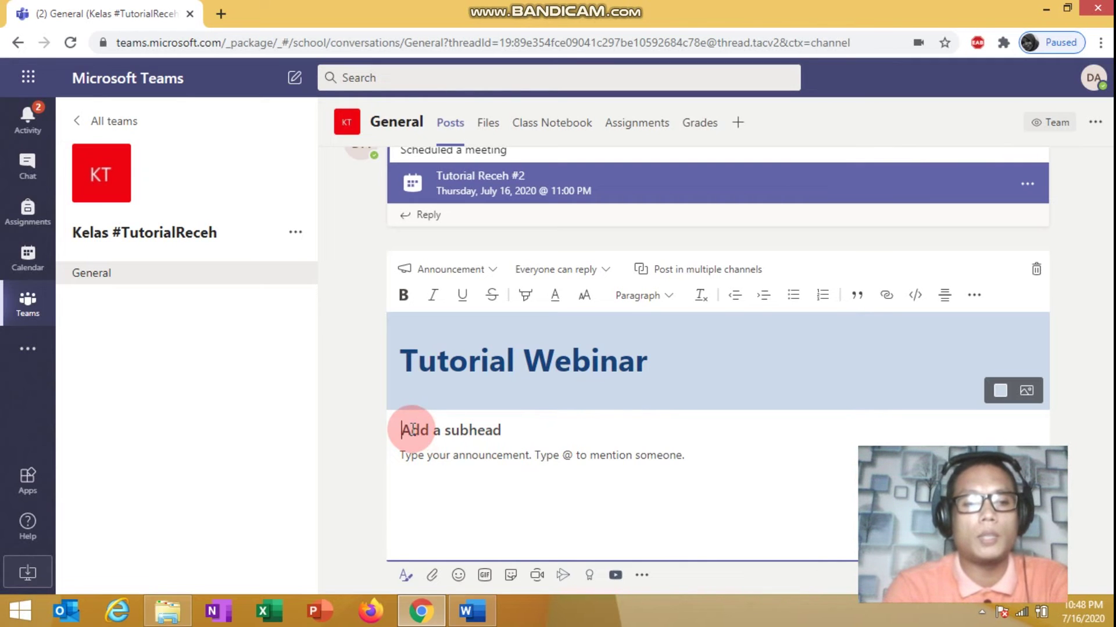
{"action": "type", "text": "Oleh abcd"}
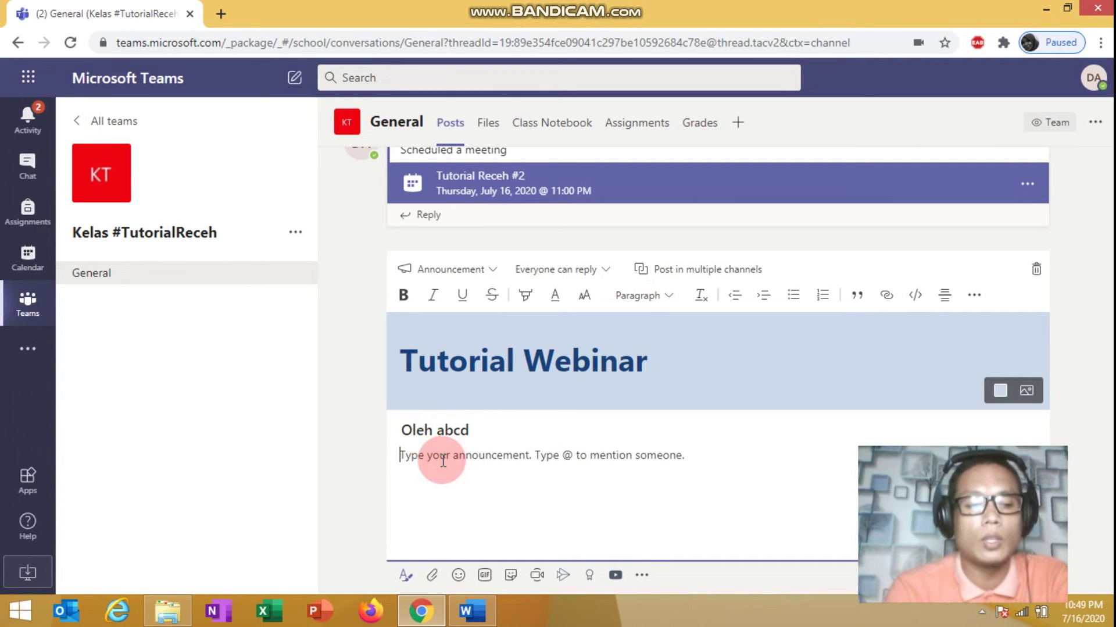
Step: Write "Hadirilah tutorial Receh oleh ...." as the announcement text and paste the shortened bit.ly link below it
{"action": "type", "text": "ad"}
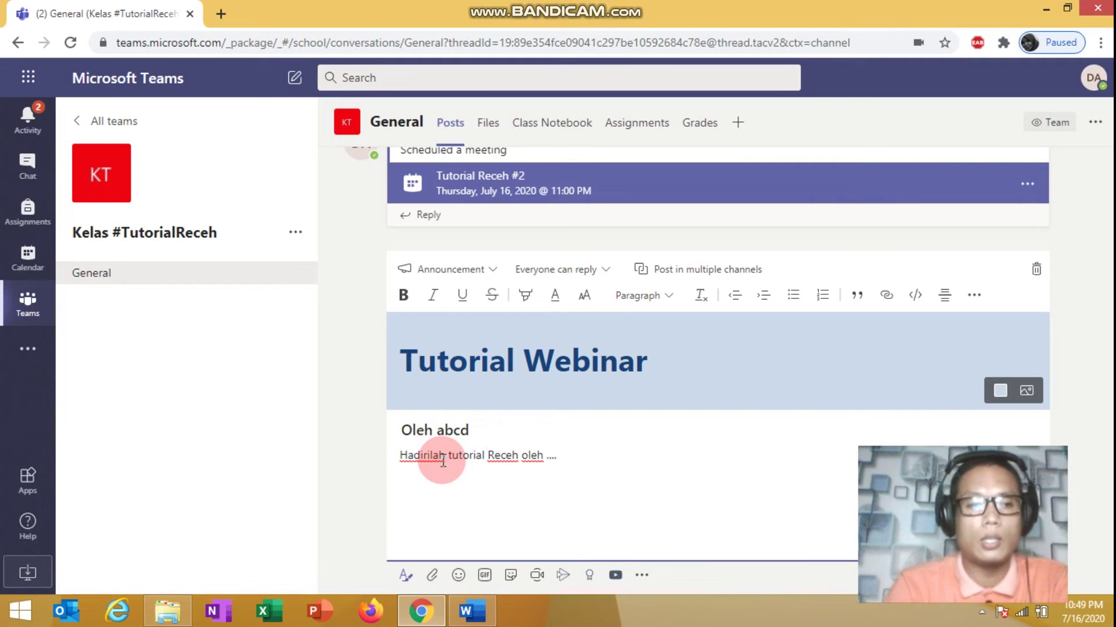
{"action": "right_click", "coordinate": [422, 483]}
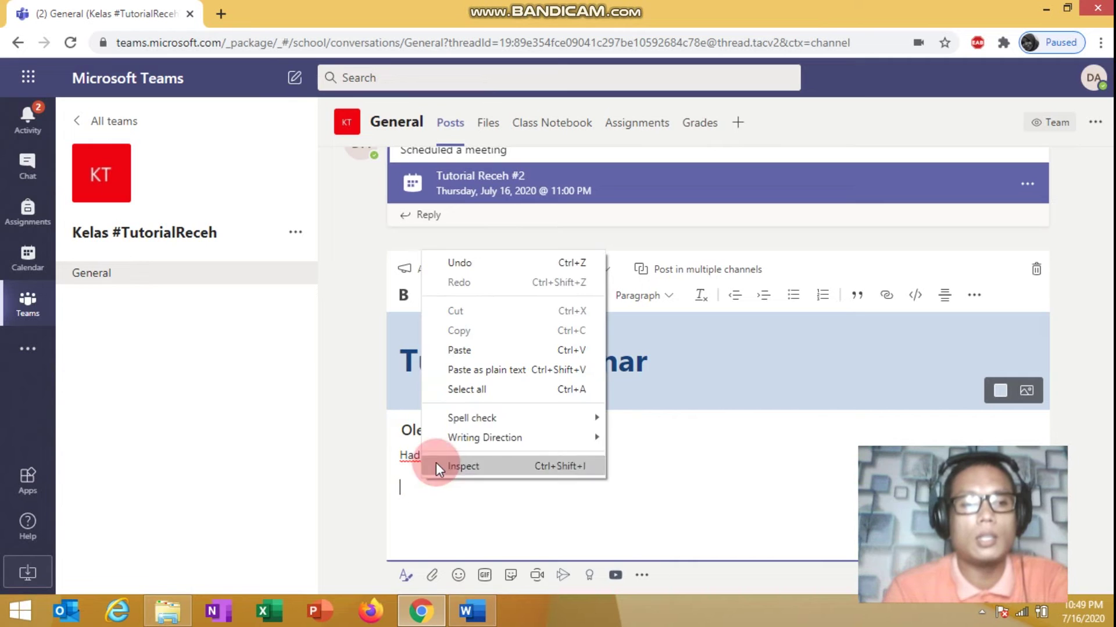
{"action": "left_click", "coordinate": [490, 352]}
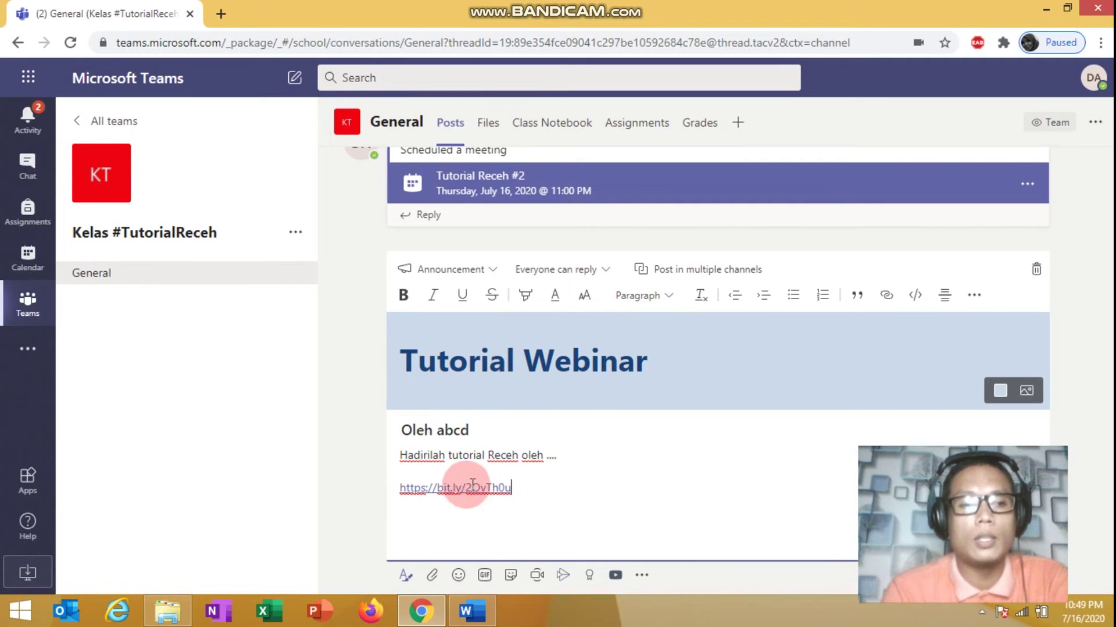
{"action": "left_click", "coordinate": [585, 492]}
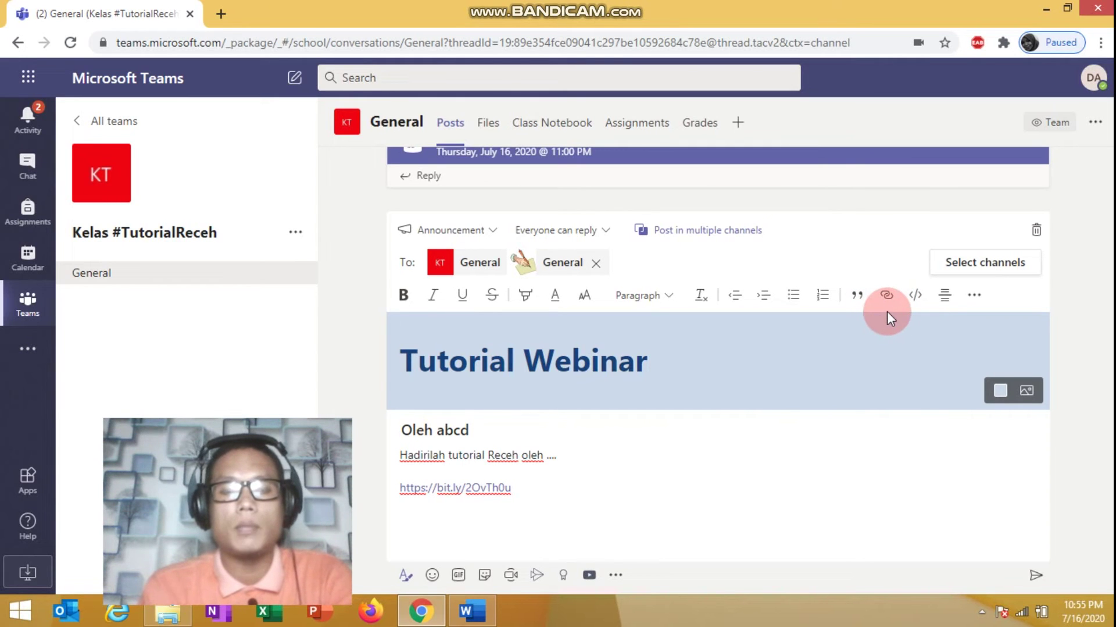
Step: Copy the bit.ly link from the announcement body and delete it there
{"action": "left_click", "coordinate": [517, 488]}
{"action": "left_click_drag", "start_coordinate": [516, 487], "coordinate": [390, 487]}
{"action": "key", "text": "ctrl+c"}
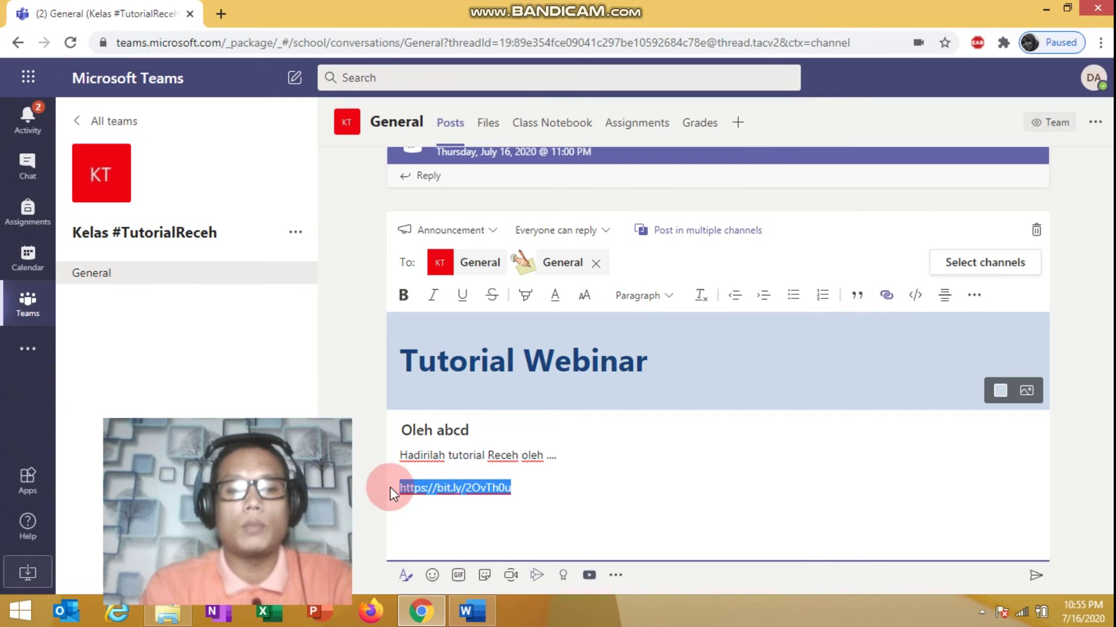
{"action": "key", "text": "BackSpace"}
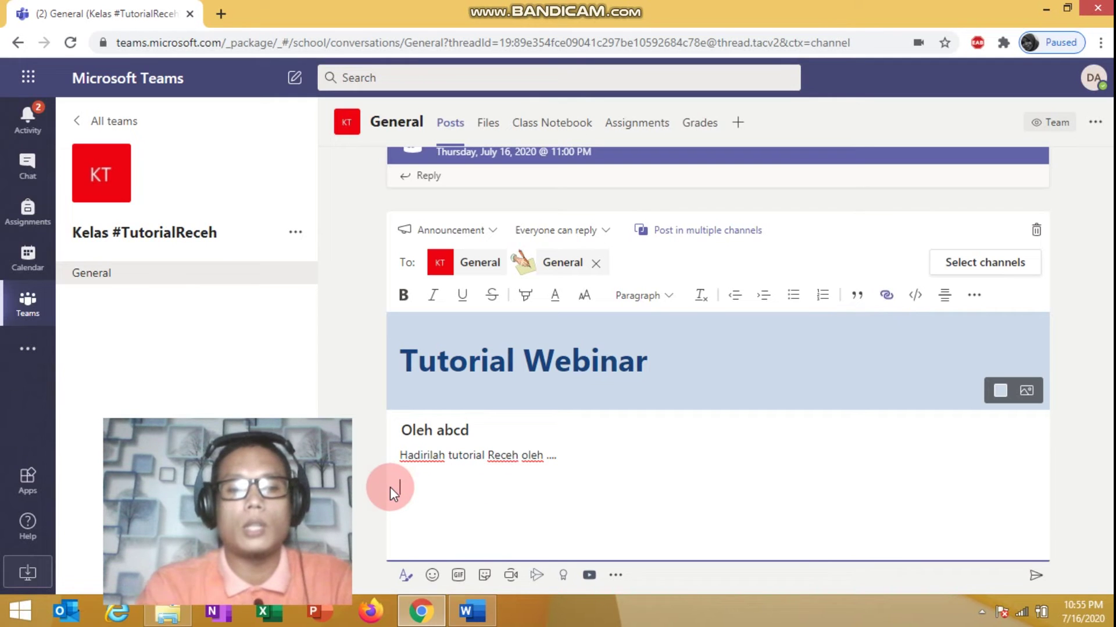
{"action": "left_click", "coordinate": [882, 294]}
{"action": "left_click", "coordinate": [873, 153]}
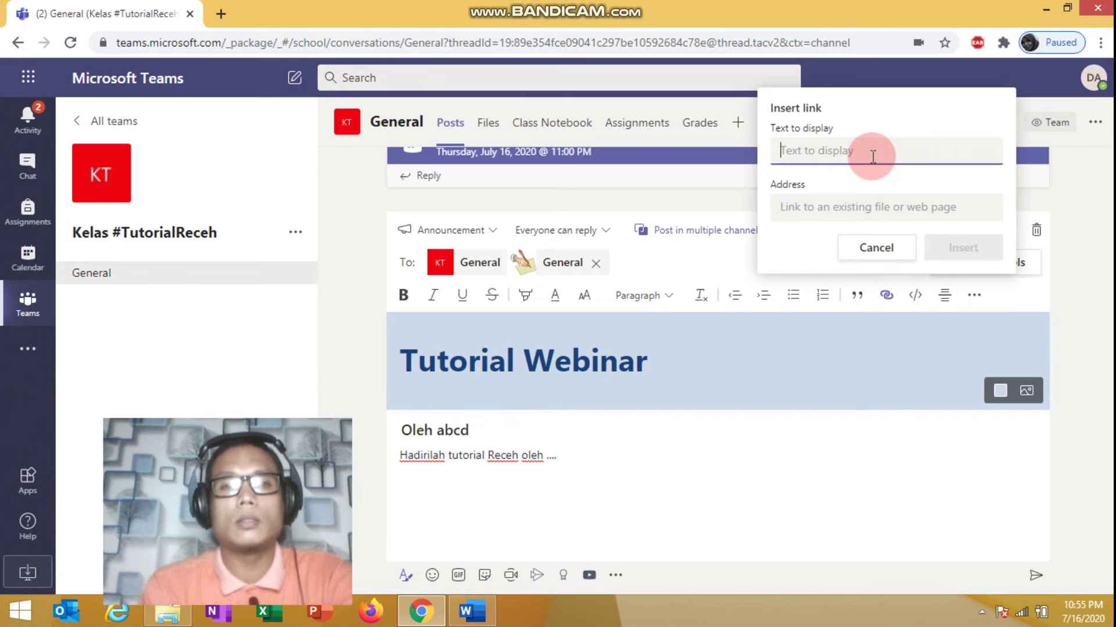
{"action": "right_click", "coordinate": [872, 156]}
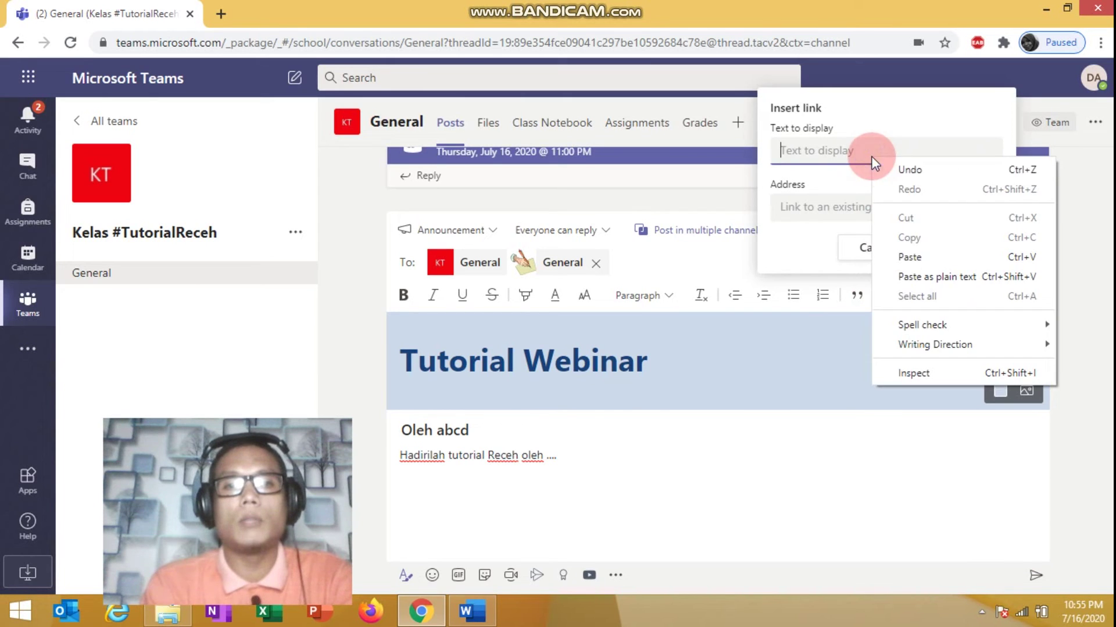
{"action": "left_click", "coordinate": [929, 256]}
{"action": "left_click", "coordinate": [854, 208]}
{"action": "right_click", "coordinate": [855, 208]}
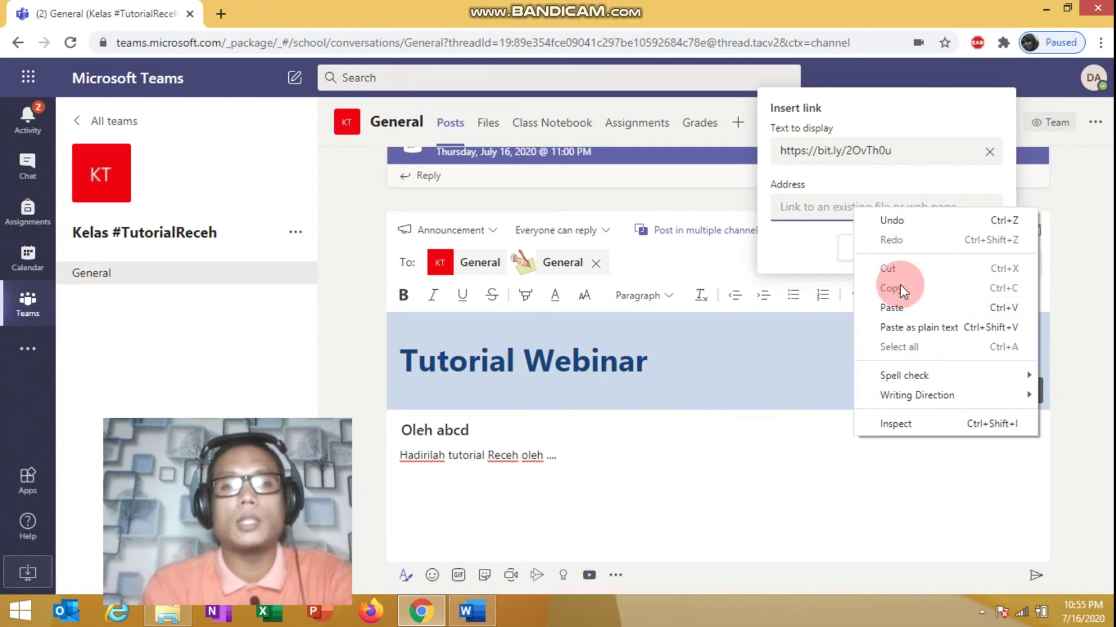
{"action": "left_click", "coordinate": [903, 301]}
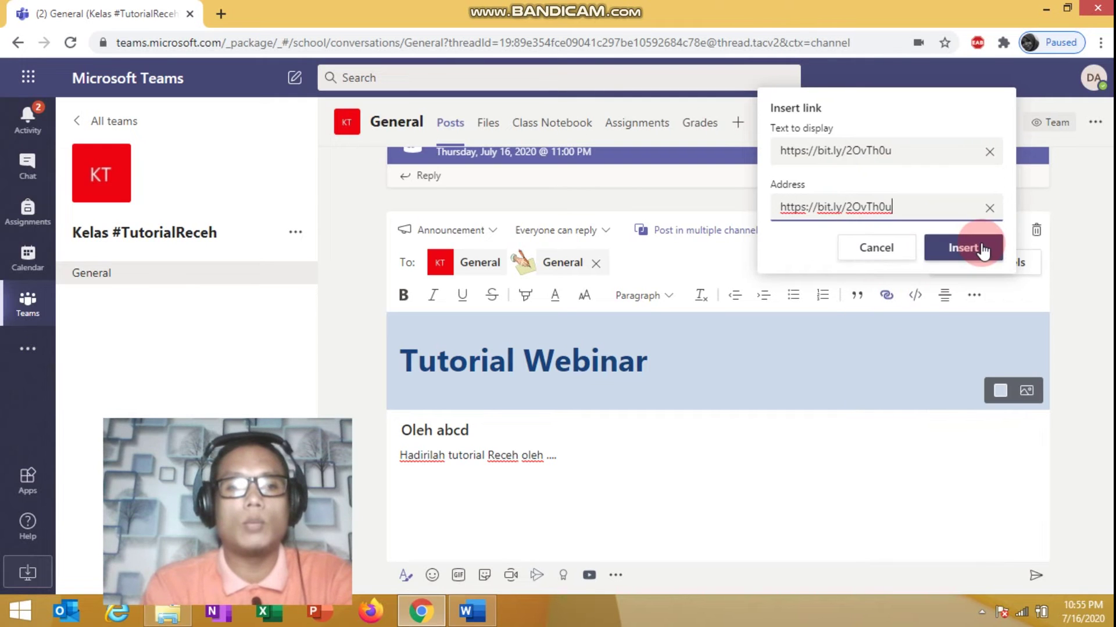
{"action": "left_click", "coordinate": [983, 250]}
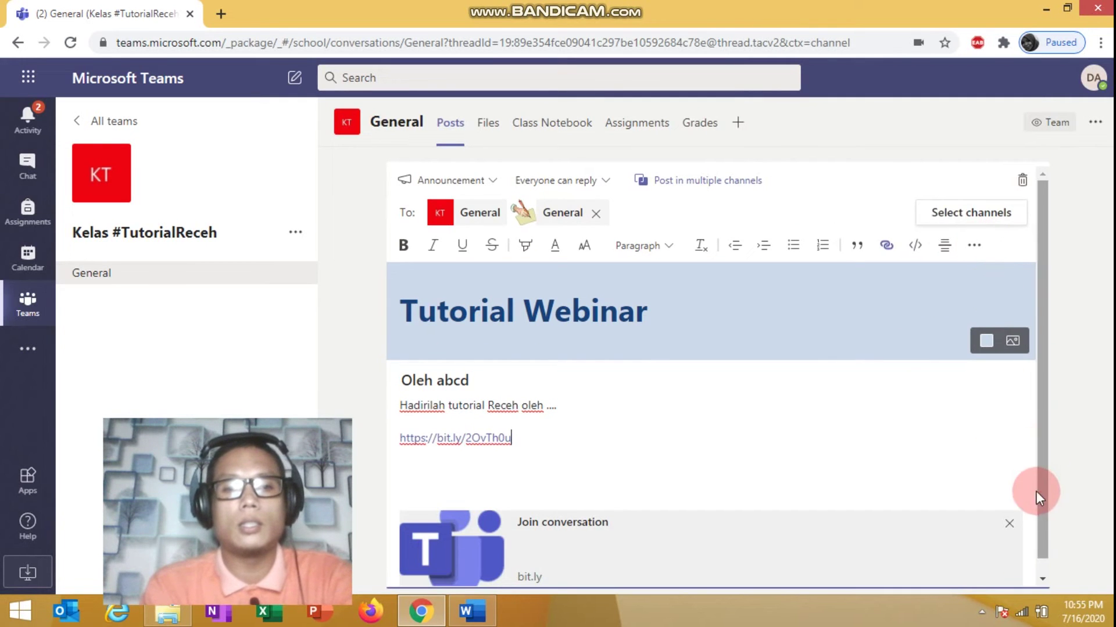
{"action": "scroll", "coordinate": [1037, 501], "scroll_direction": "down", "scroll_amount": 1}
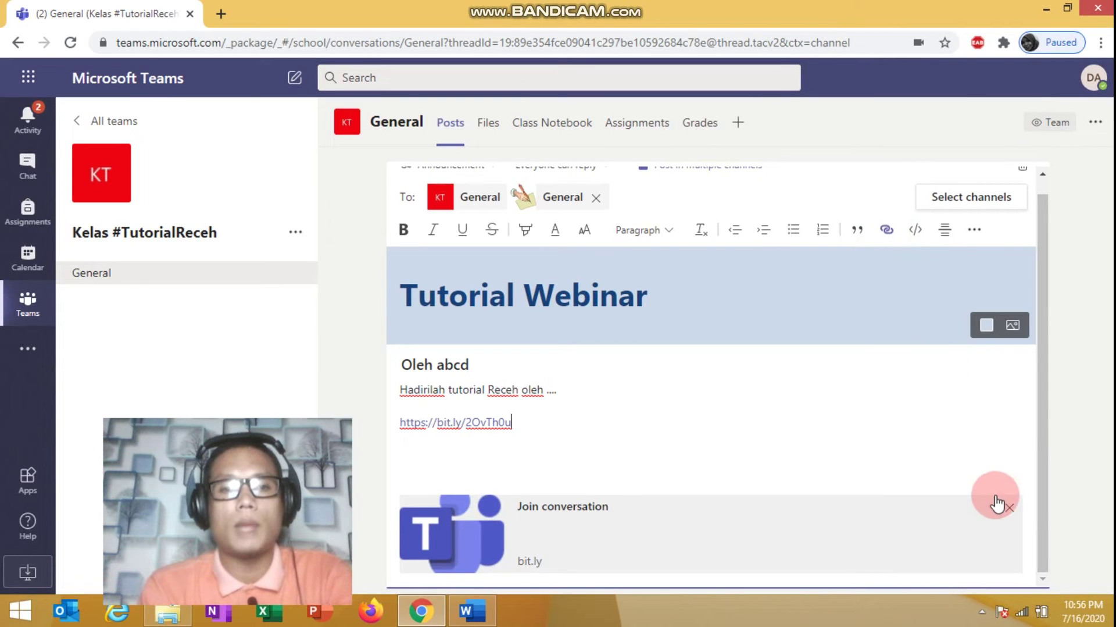
{"action": "left_click", "coordinate": [1012, 509]}
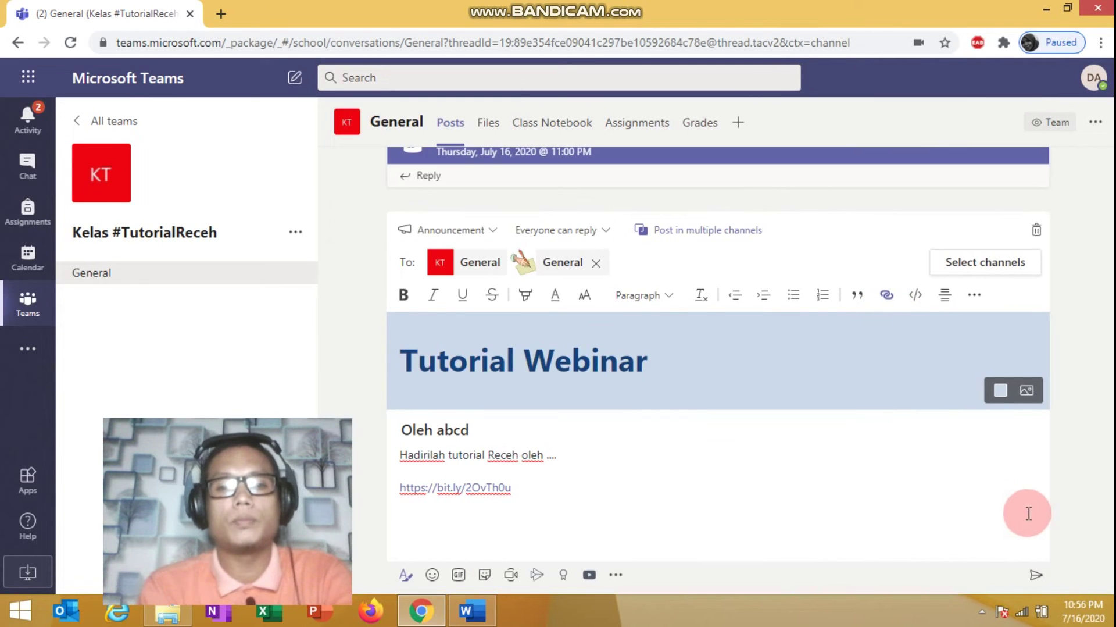
Step: Apply the purple fire-breathing dragon background image to the headline and choose Everyone can reply for the announcement
{"action": "left_click", "coordinate": [1028, 398]}
{"action": "left_click", "coordinate": [974, 431]}
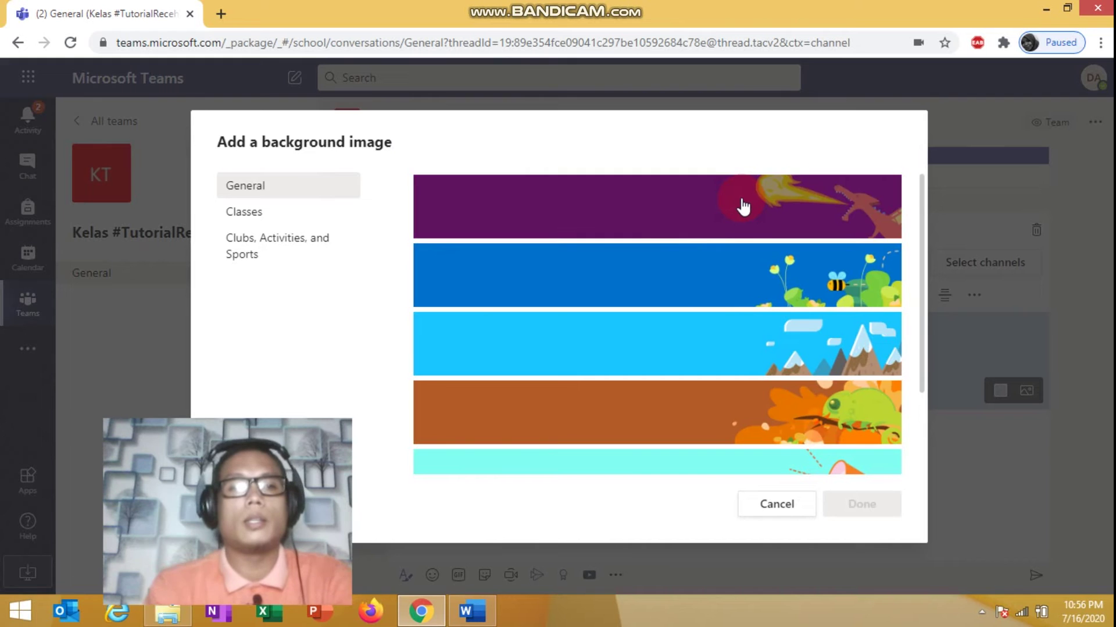
{"action": "left_click", "coordinate": [743, 207]}
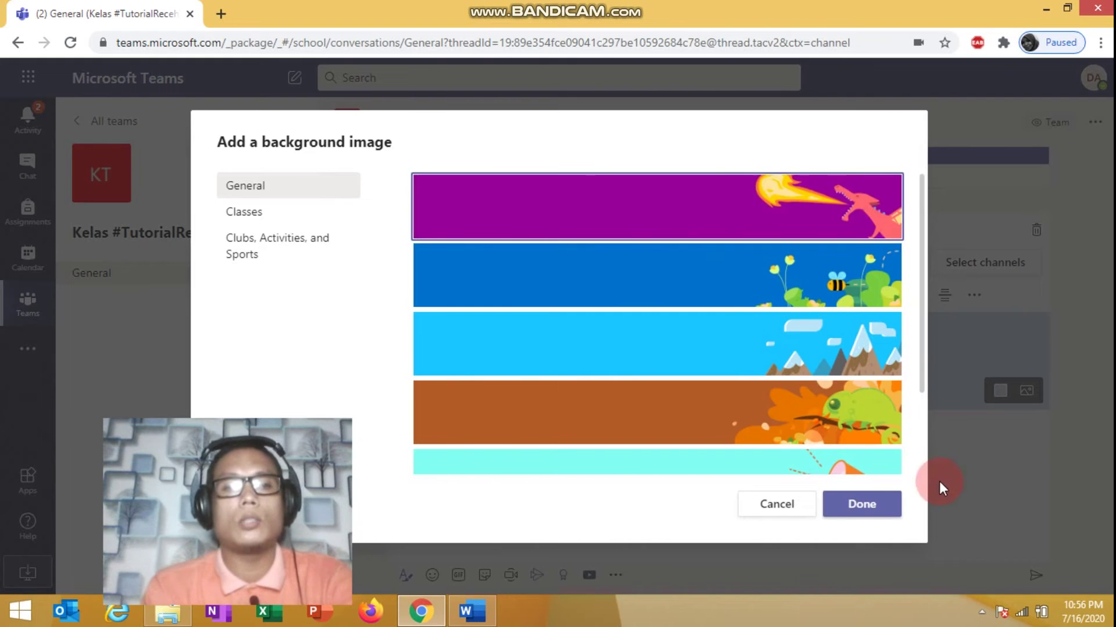
{"action": "left_click", "coordinate": [895, 514]}
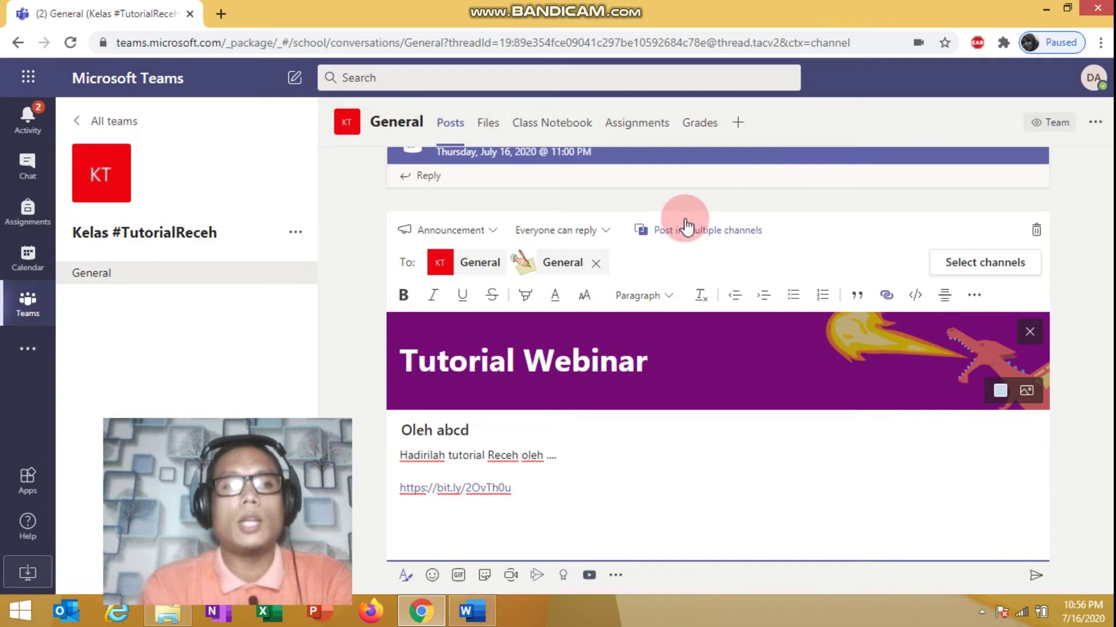
{"action": "left_click", "coordinate": [608, 231]}
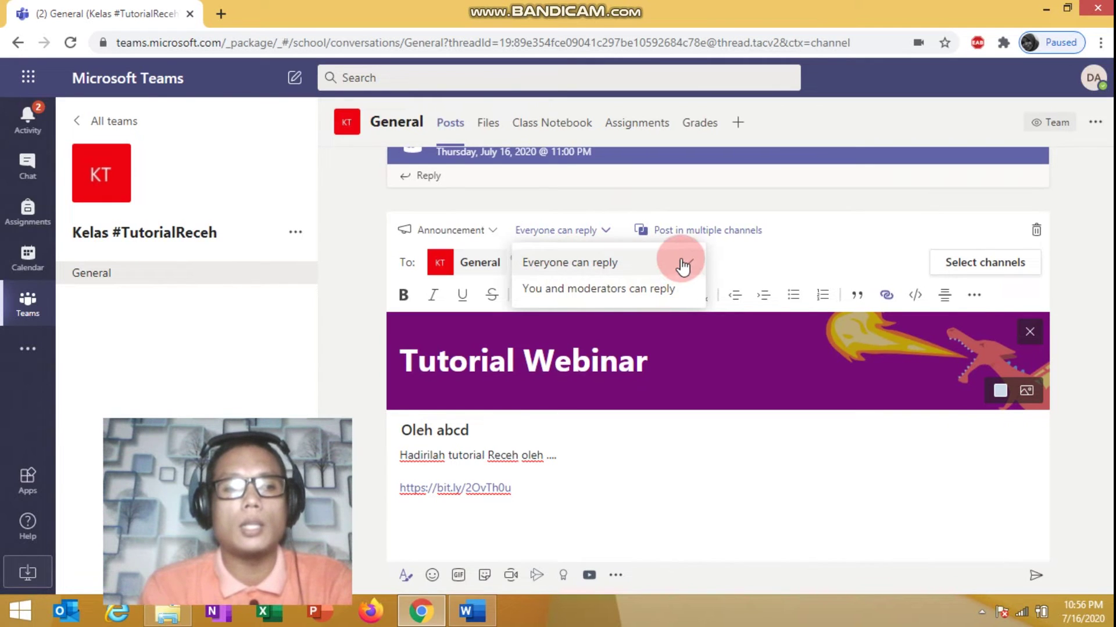
{"action": "left_click", "coordinate": [645, 263]}
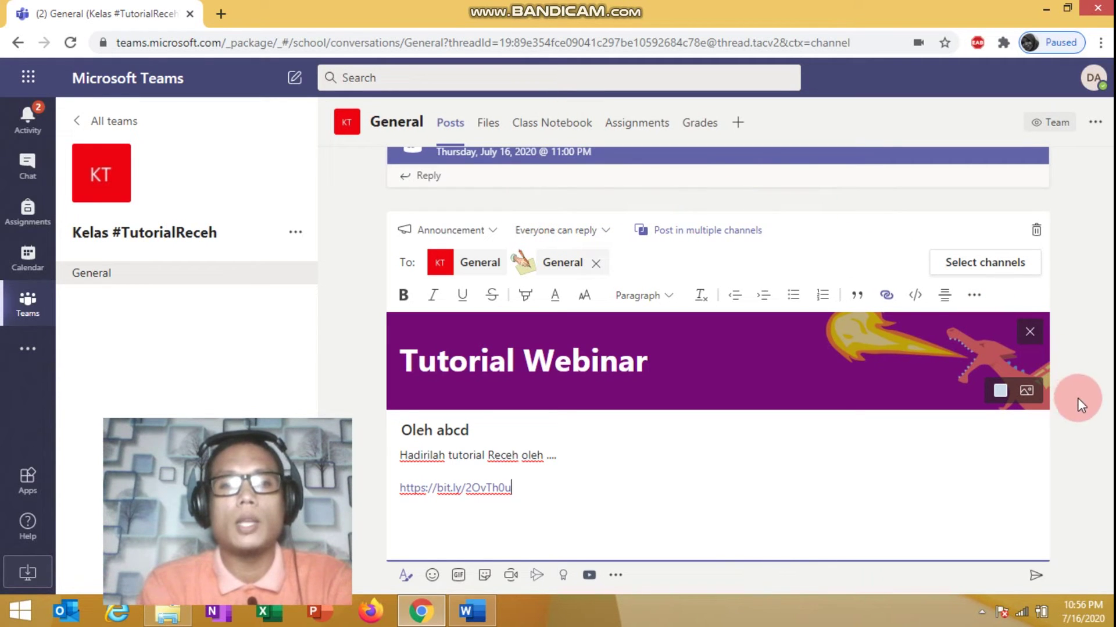
Step: Set the announcement to post also in the General channels of Kelas Recording and BIOLOGI XII MIA 1, and send it
{"action": "left_click", "coordinate": [712, 233]}
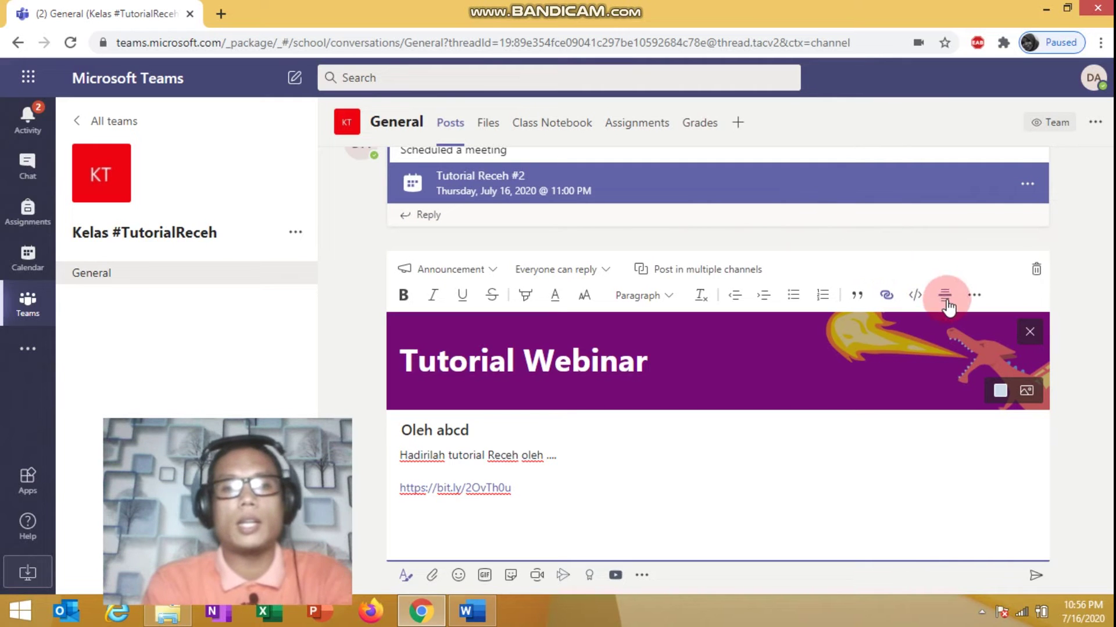
{"action": "left_click", "coordinate": [693, 272]}
{"action": "left_click", "coordinate": [987, 262]}
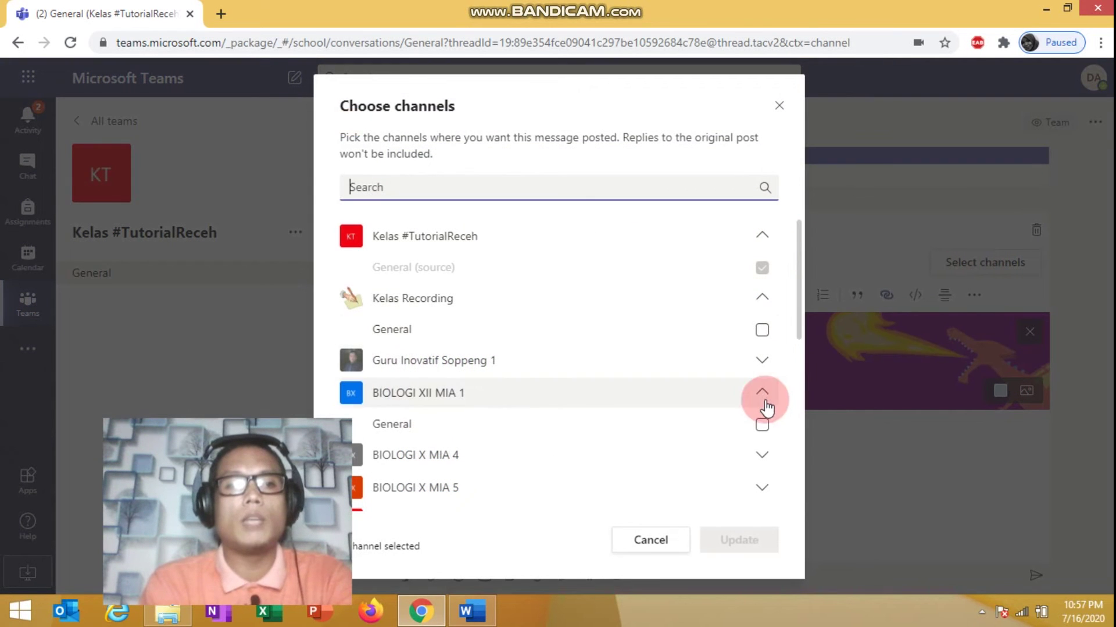
{"action": "mouse_move", "coordinate": [801, 320]}
{"action": "left_mouse_down"}
{"action": "mouse_move", "coordinate": [802, 479]}
{"action": "mouse_move", "coordinate": [797, 324]}
{"action": "left_mouse_up"}
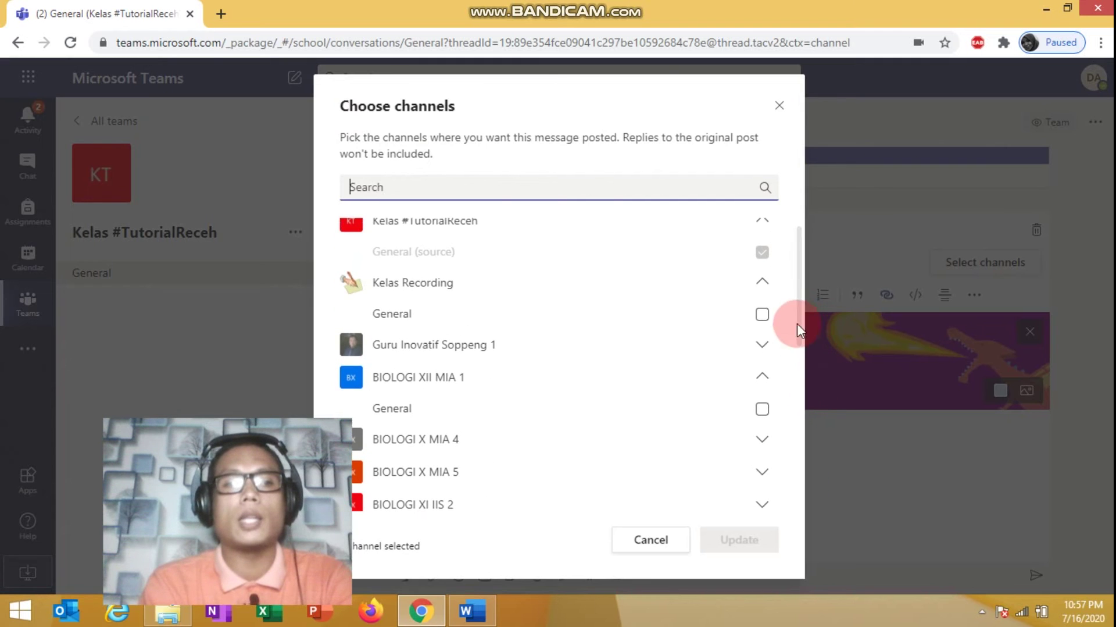
{"action": "left_click", "coordinate": [762, 313]}
{"action": "left_click", "coordinate": [763, 412]}
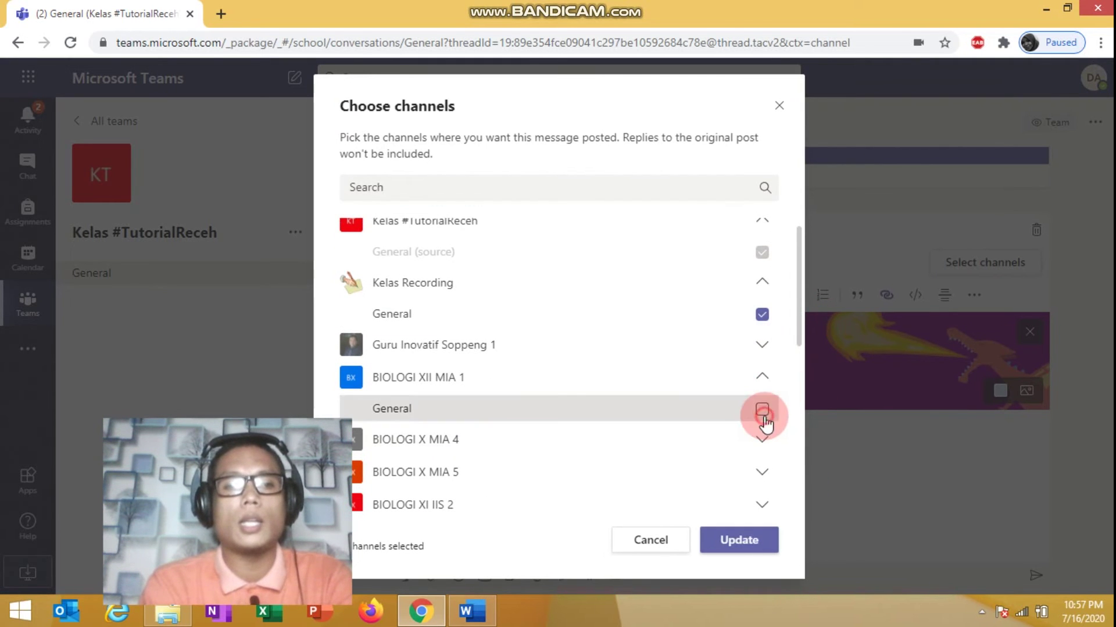
{"action": "left_click", "coordinate": [732, 543]}
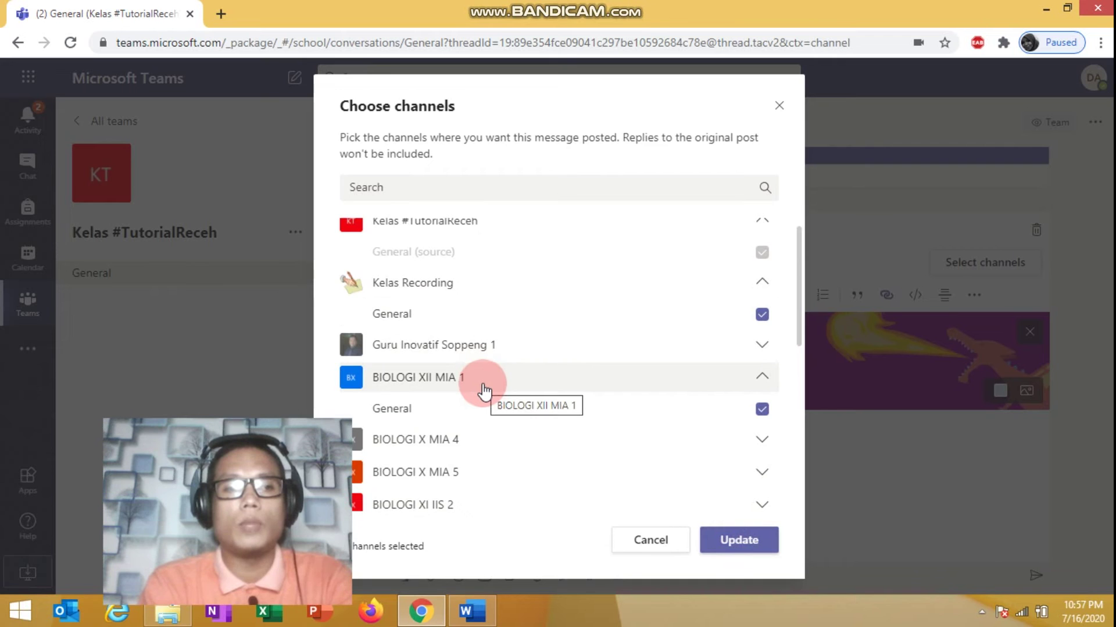
{"action": "left_click", "coordinate": [753, 542]}
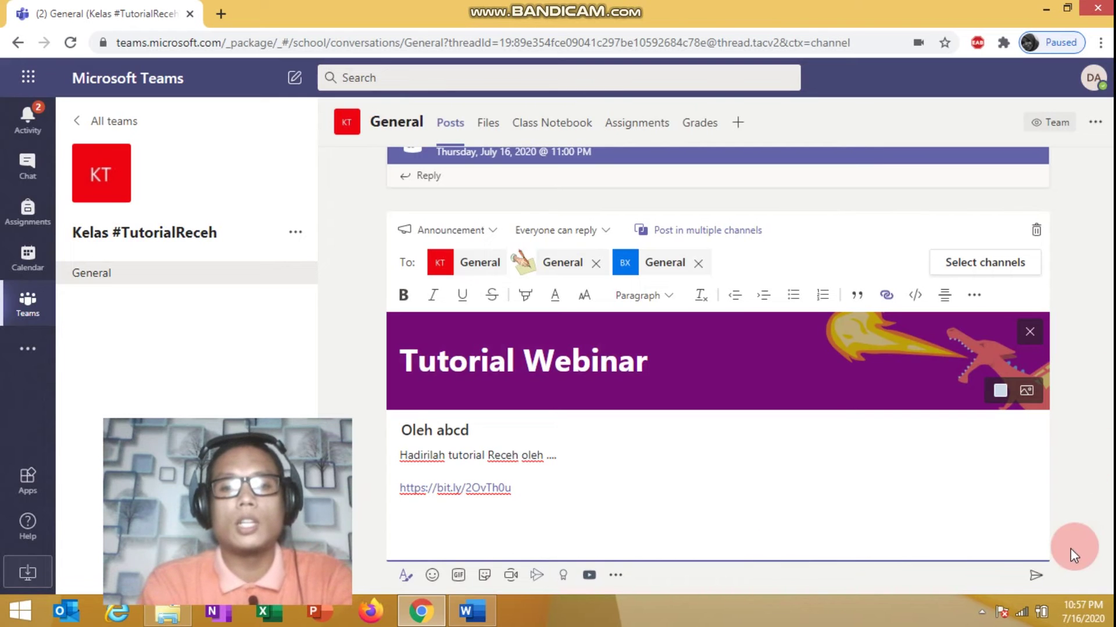
{"action": "left_click", "coordinate": [1033, 586]}
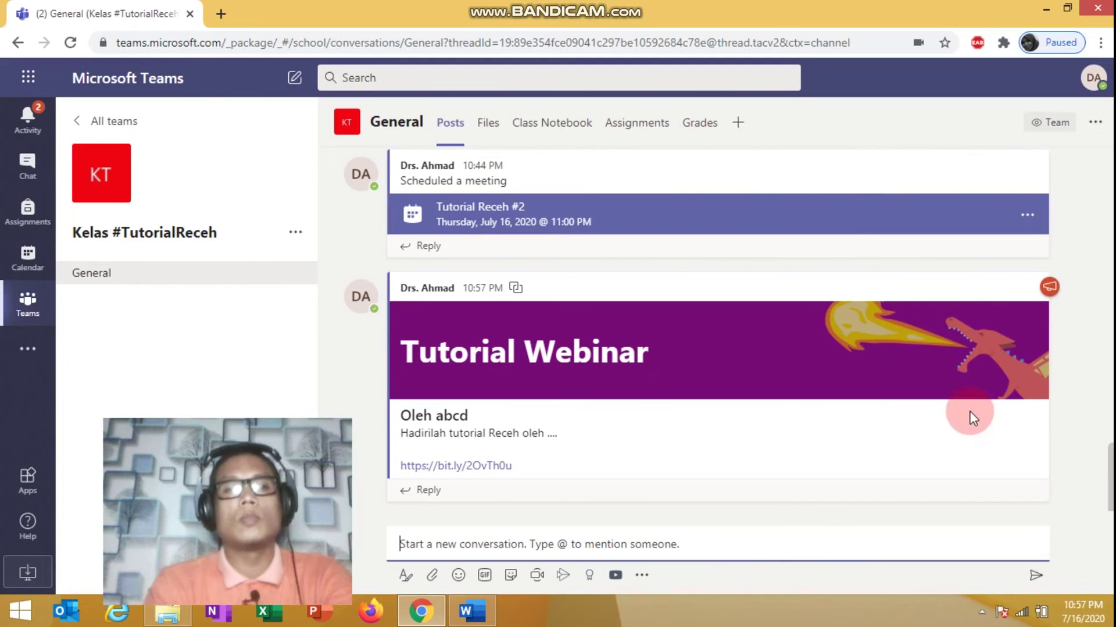
Step: Check the posted Tutorial Webinar announcement in the General channels of Kelas Recording and BIOLOGI XII MIA 1
{"action": "left_click", "coordinate": [96, 239]}
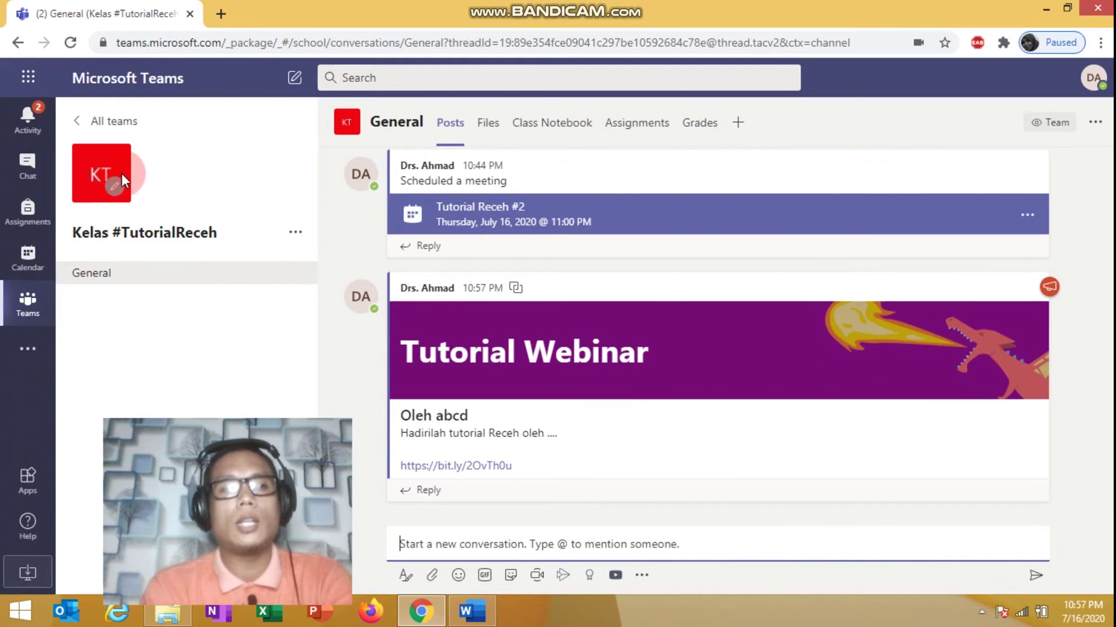
{"action": "left_click", "coordinate": [163, 236]}
{"action": "left_click", "coordinate": [256, 246]}
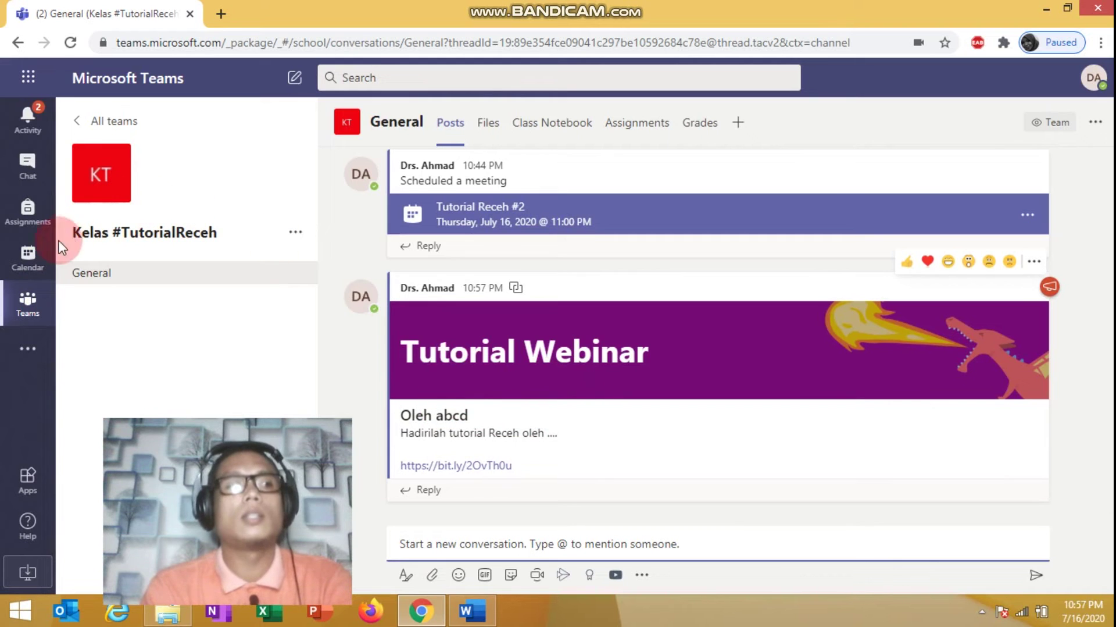
{"action": "left_click", "coordinate": [41, 301]}
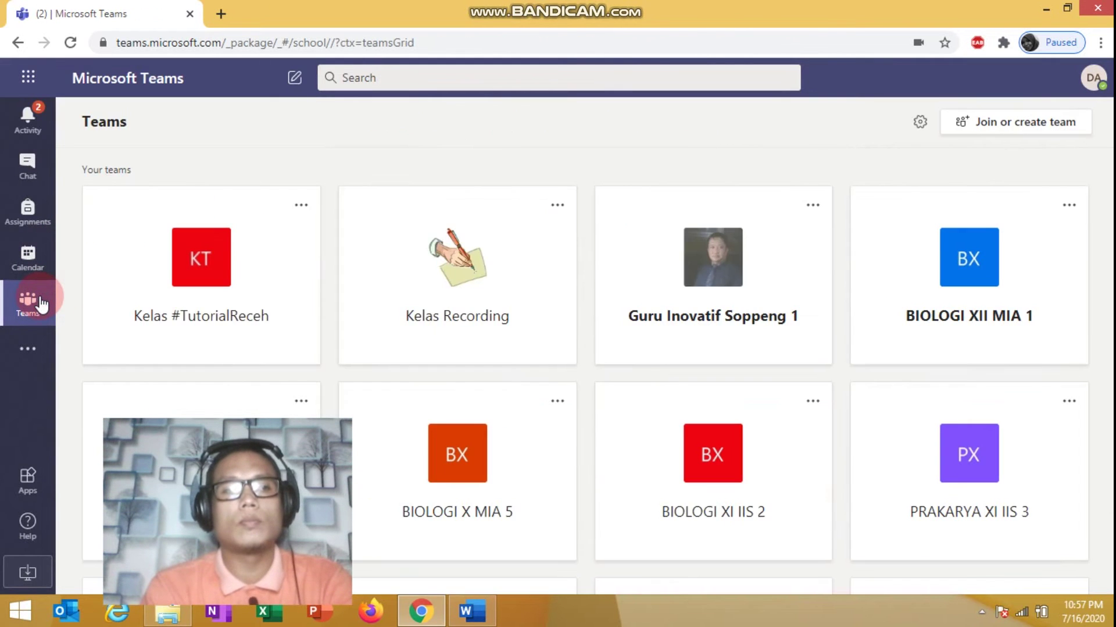
{"action": "left_click", "coordinate": [442, 314]}
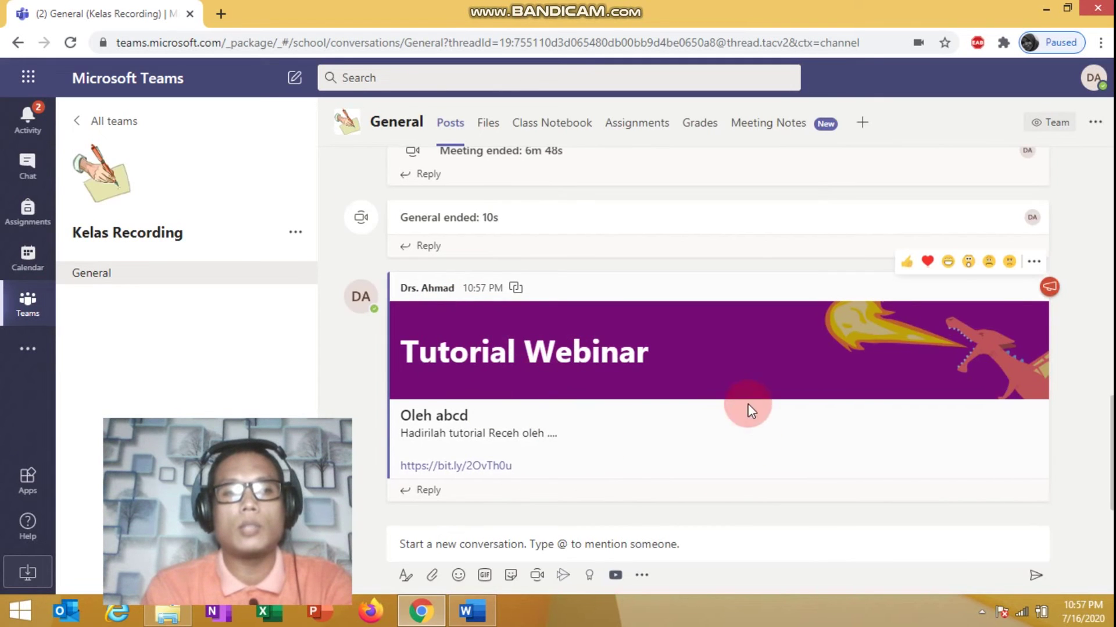
{"action": "left_click", "coordinate": [32, 318]}
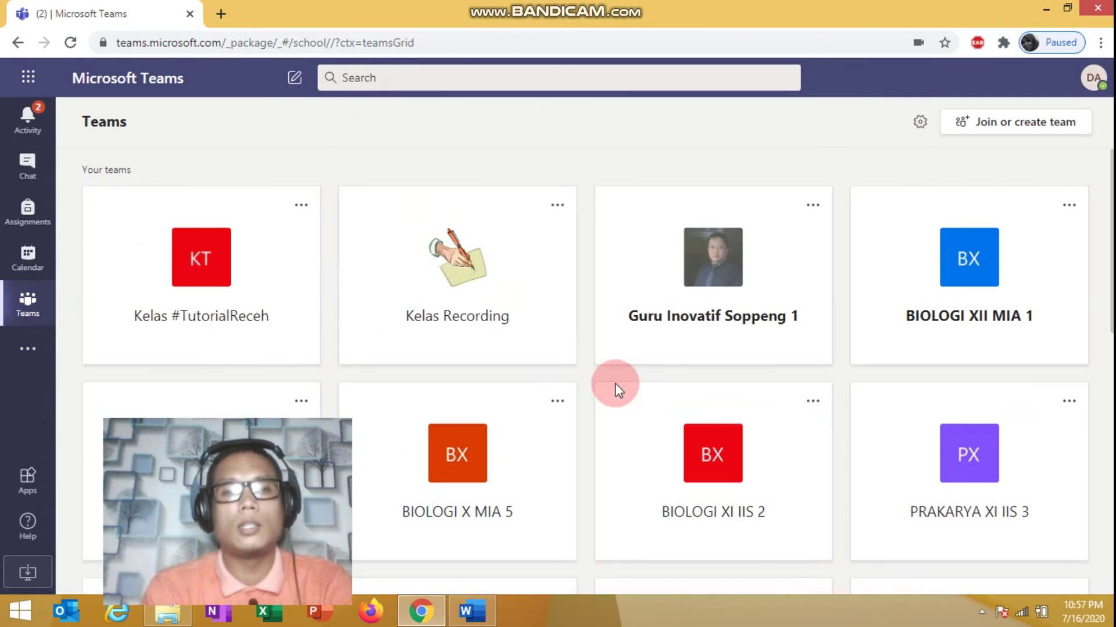
{"action": "left_click", "coordinate": [907, 274]}
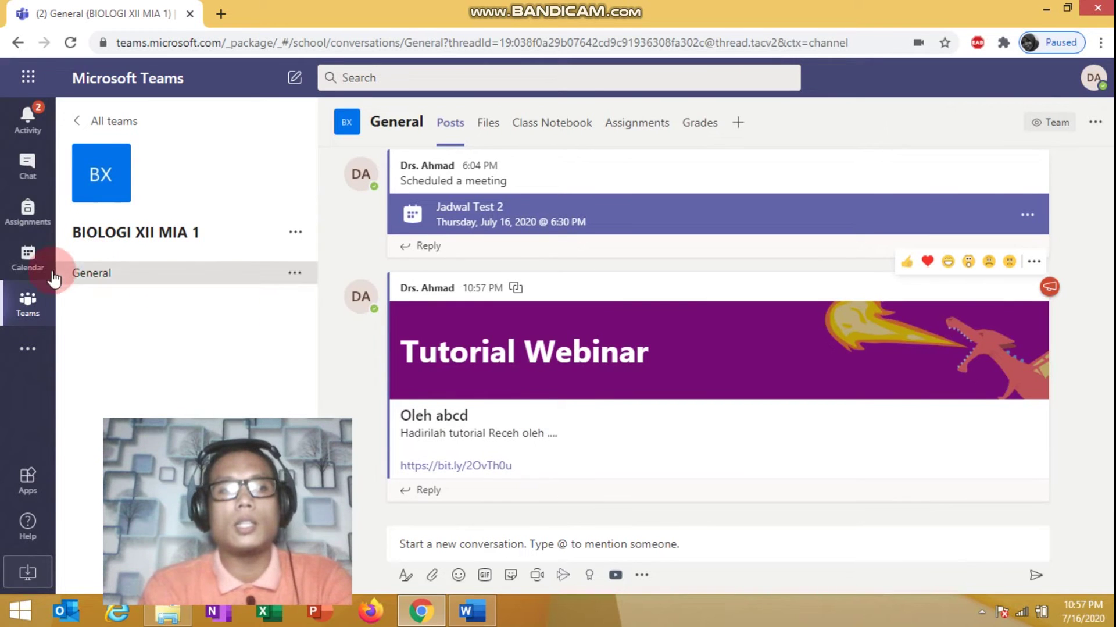
{"action": "left_click", "coordinate": [23, 311]}
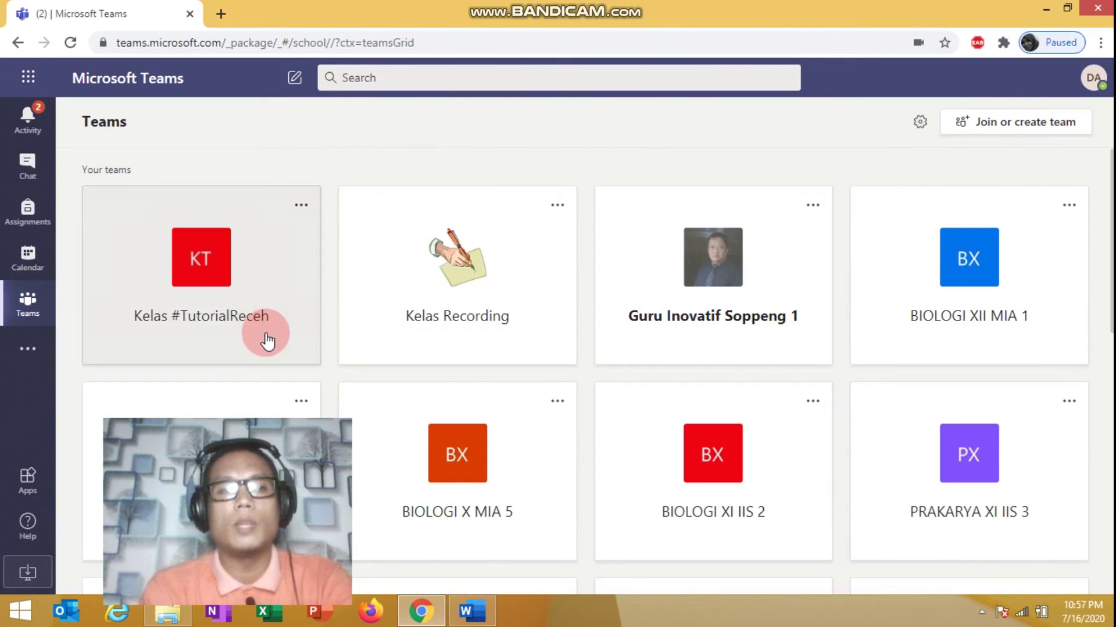
Step: Open Kelas #TutorialReceh and review the scheduled meetings and the announcement in its General channel
{"action": "left_click", "coordinate": [271, 336]}
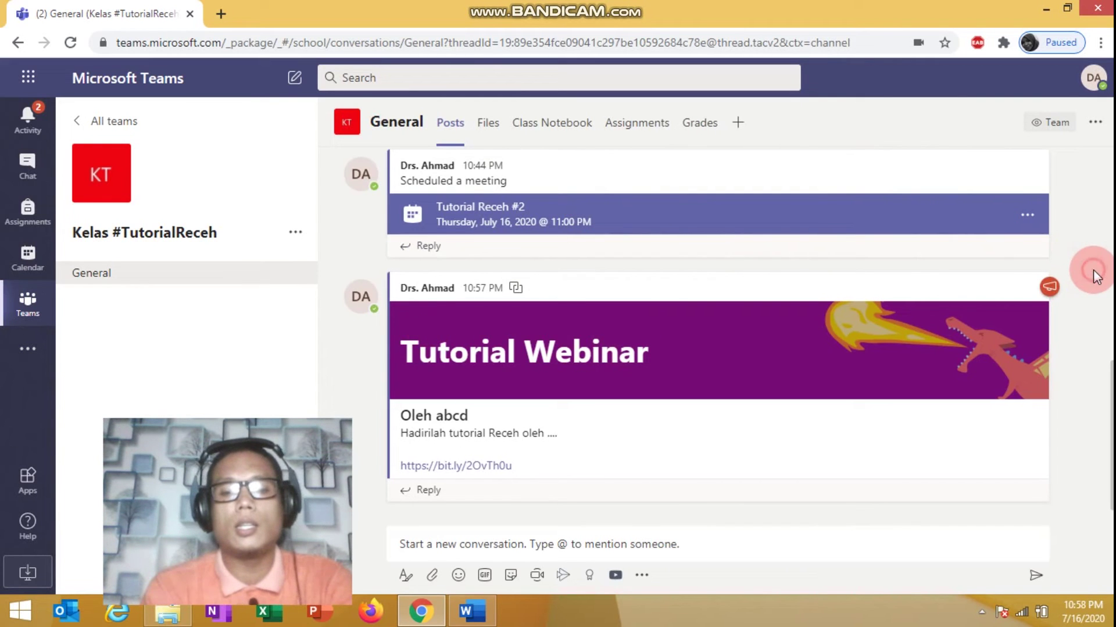
{"action": "scroll", "coordinate": [1094, 273], "scroll_direction": "up", "scroll_amount": 2}
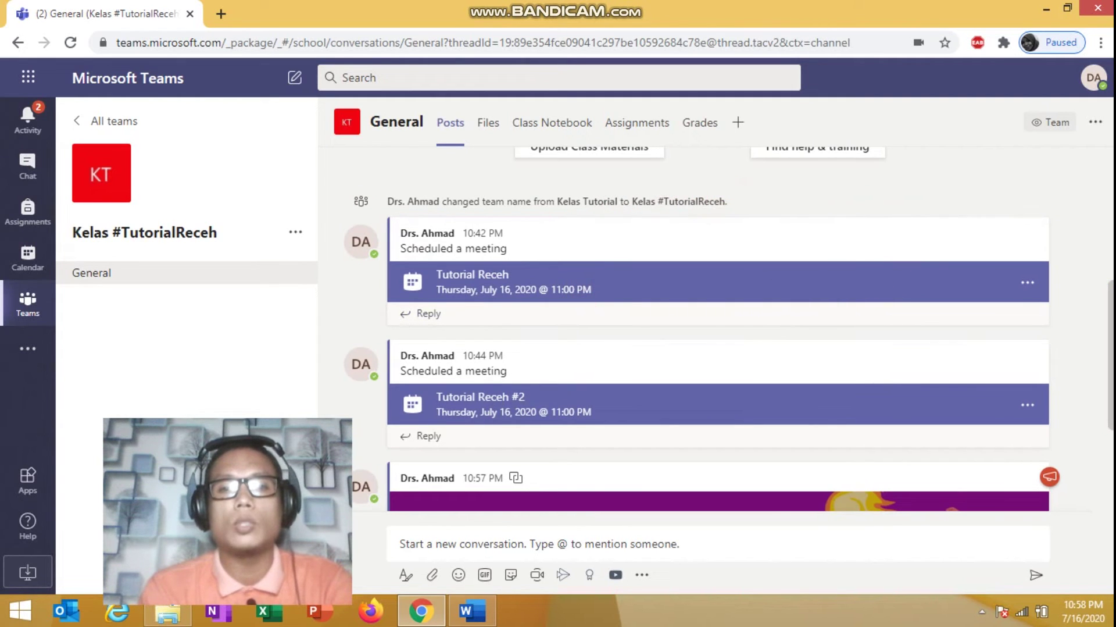
{"action": "scroll", "coordinate": [1099, 301], "scroll_direction": "down", "scroll_amount": 3}
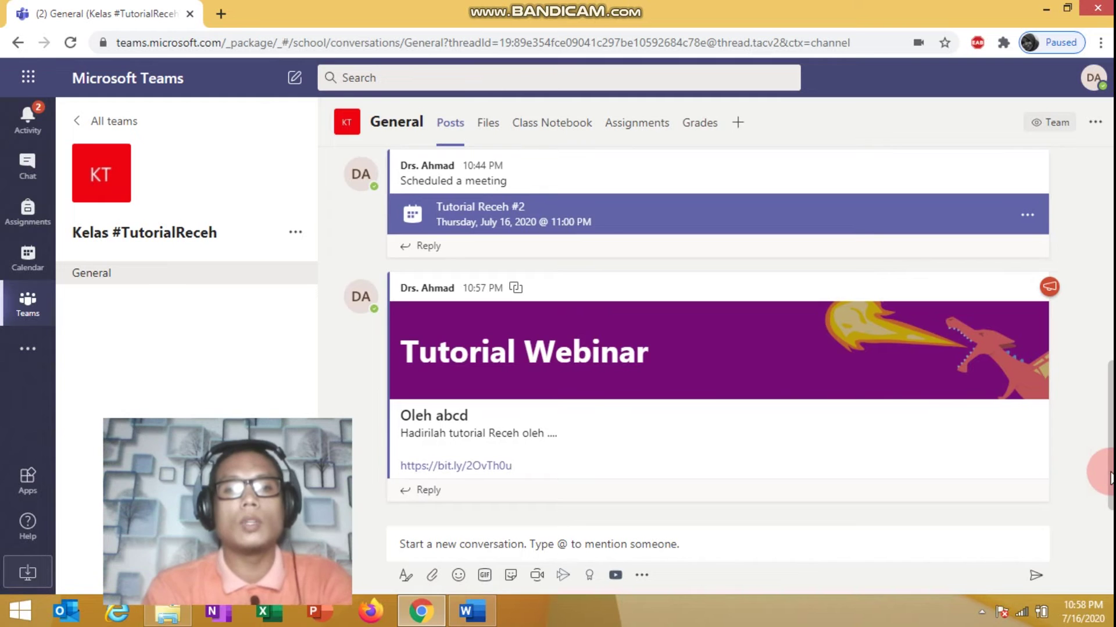
{"action": "scroll", "coordinate": [721, 326], "scroll_direction": "up", "scroll_amount": 5}
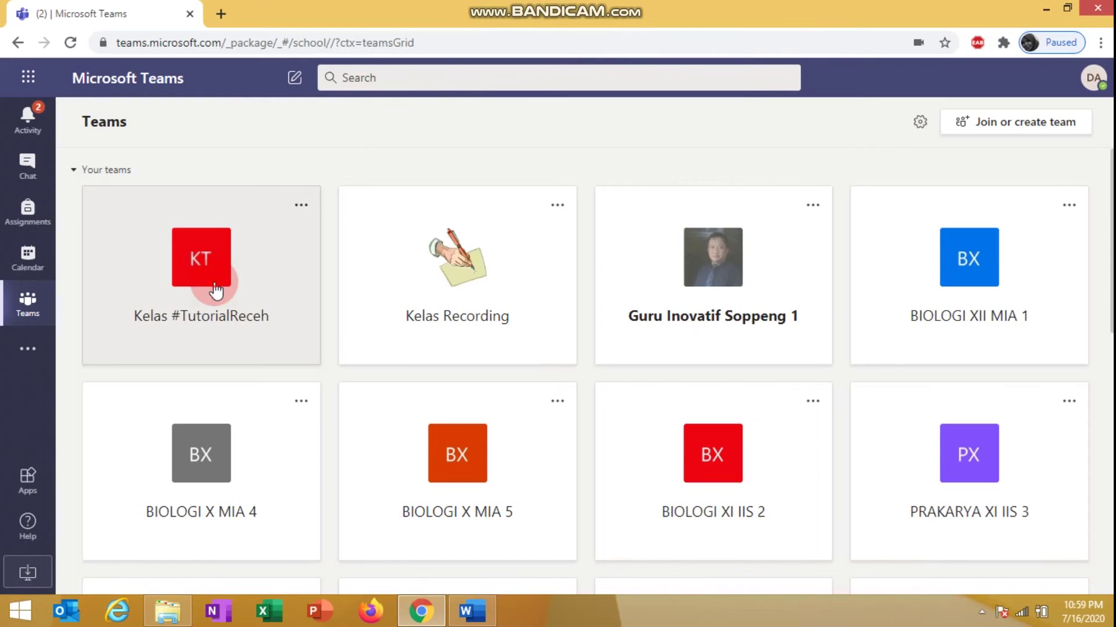
Step: Start an instant meeting with the subject "Tutorial Receh" and the camera on in the General channel of Kelas #TutorialReceh
{"action": "left_click", "coordinate": [214, 289]}
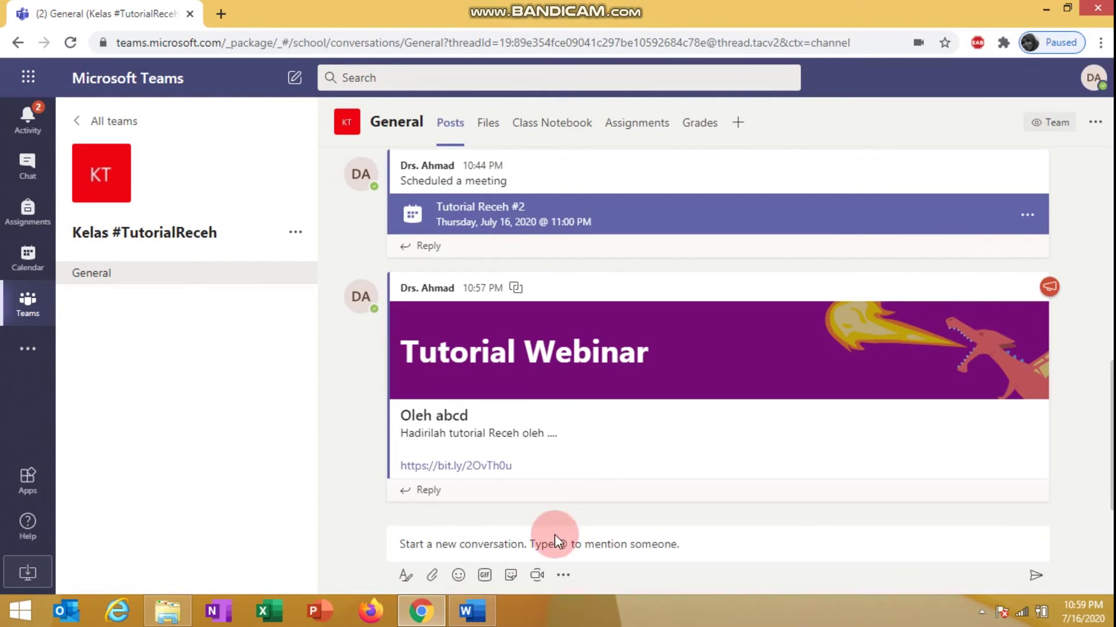
{"action": "left_click", "coordinate": [537, 575]}
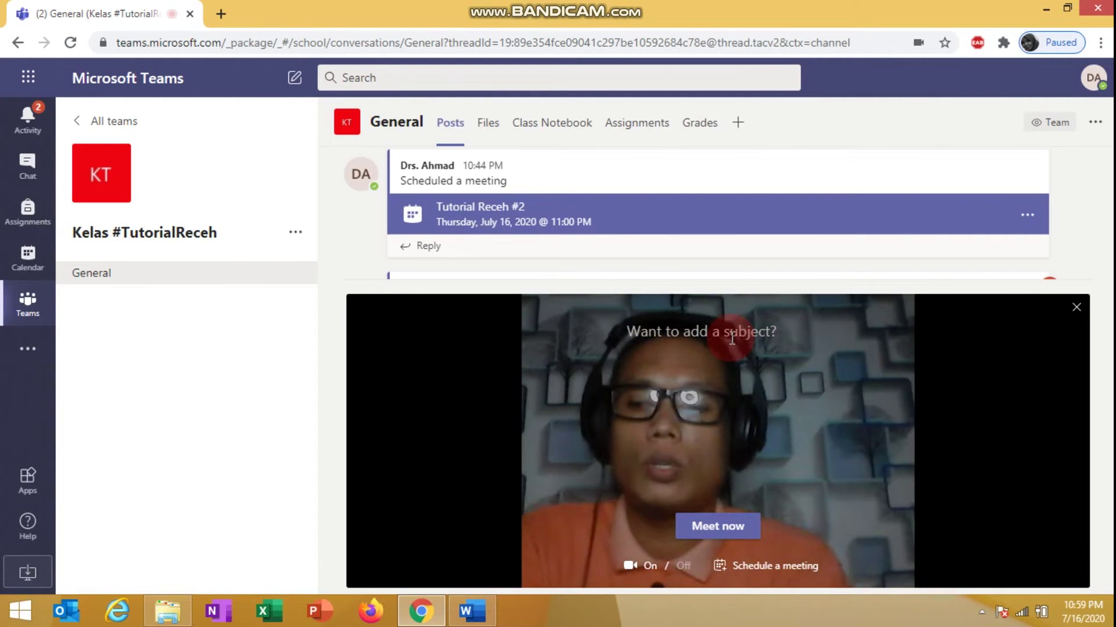
{"action": "left_click", "coordinate": [733, 333]}
{"action": "type", "text": "Tutorial Rech"}
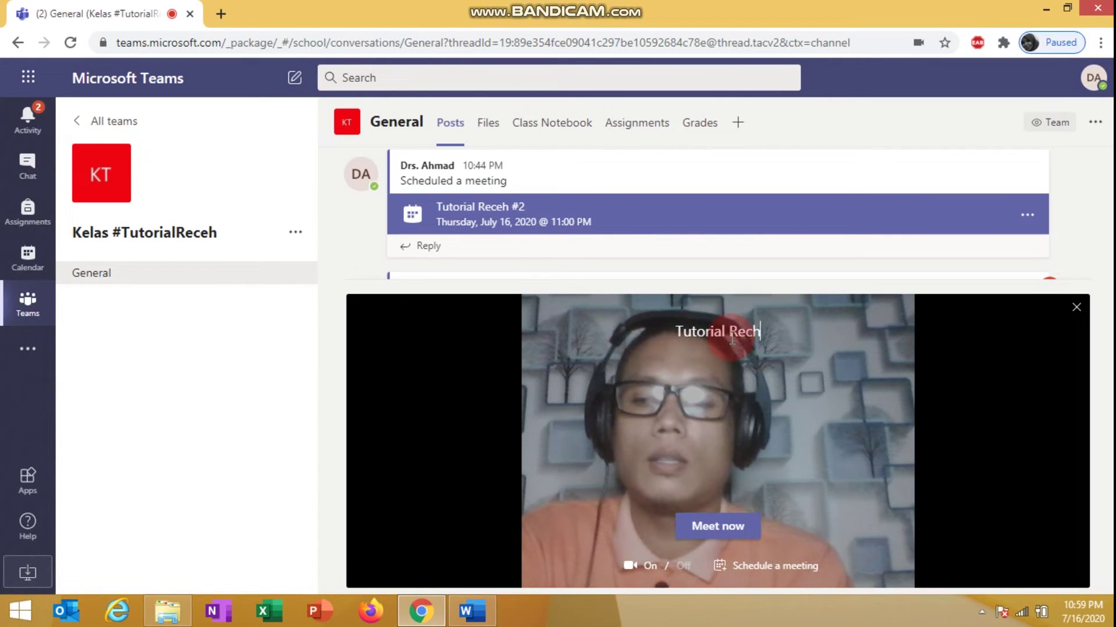
{"action": "key", "text": "BackSpace"}
{"action": "type", "text": "eh"}
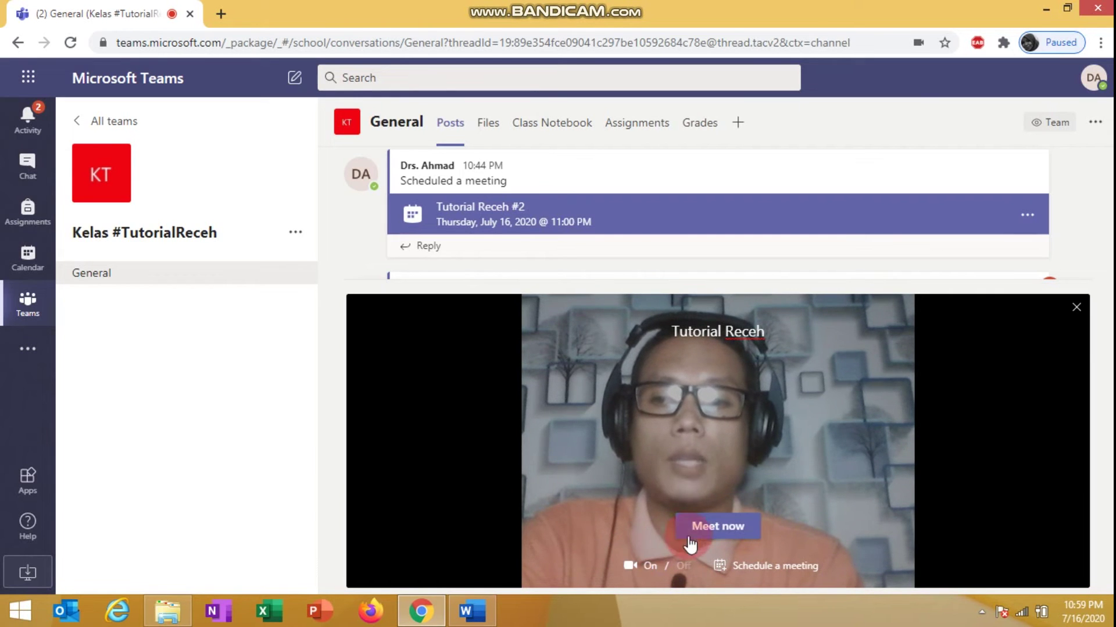
{"action": "left_click", "coordinate": [724, 531]}
{"action": "left_click", "coordinate": [724, 526]}
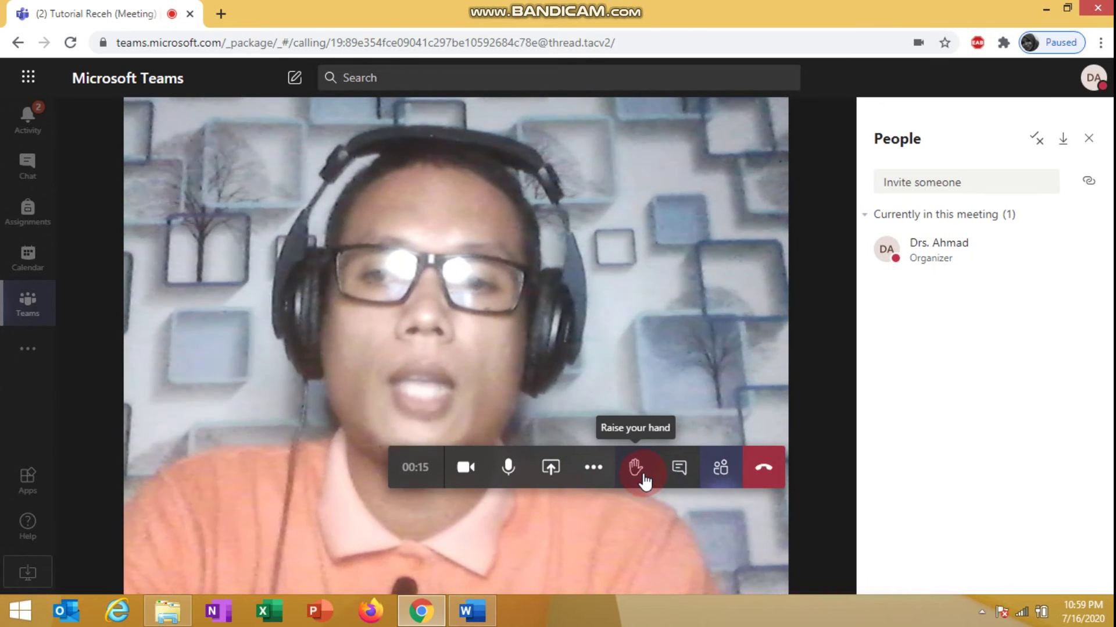
Step: View the meeting chat and participant list, look up a person to invite by name, and clear the search
{"action": "left_click", "coordinate": [680, 469]}
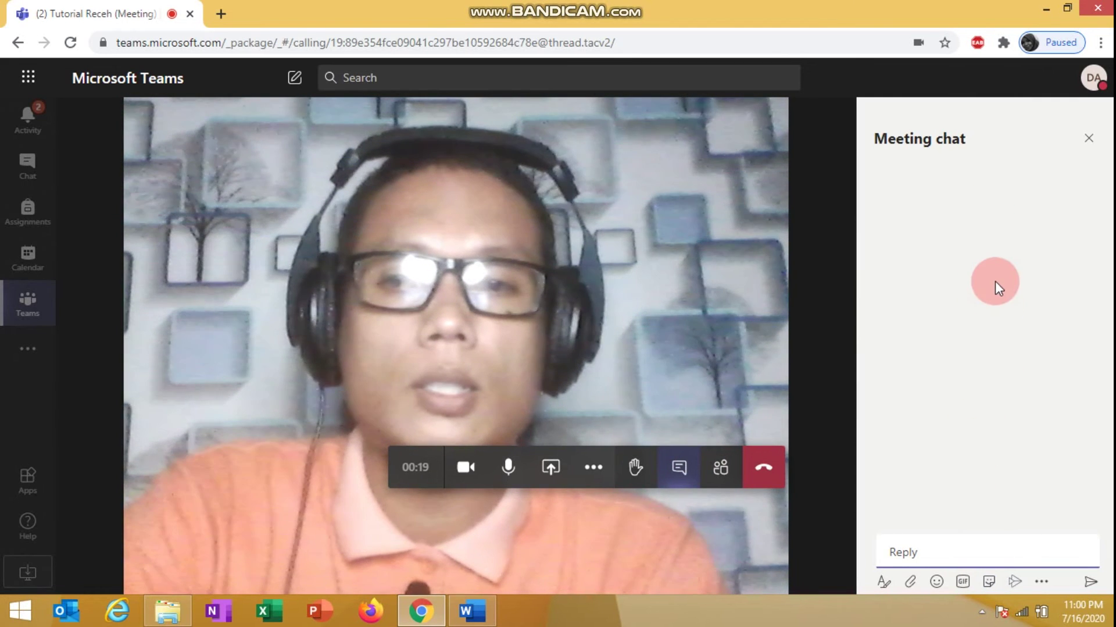
{"action": "left_click", "coordinate": [731, 463]}
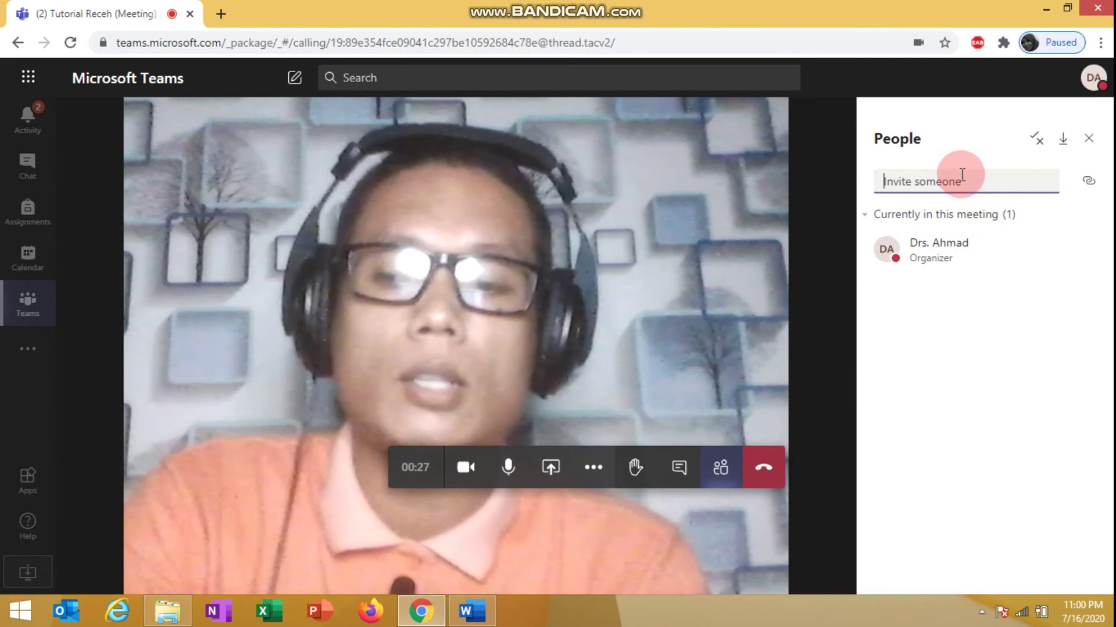
{"action": "left_click", "coordinate": [929, 186]}
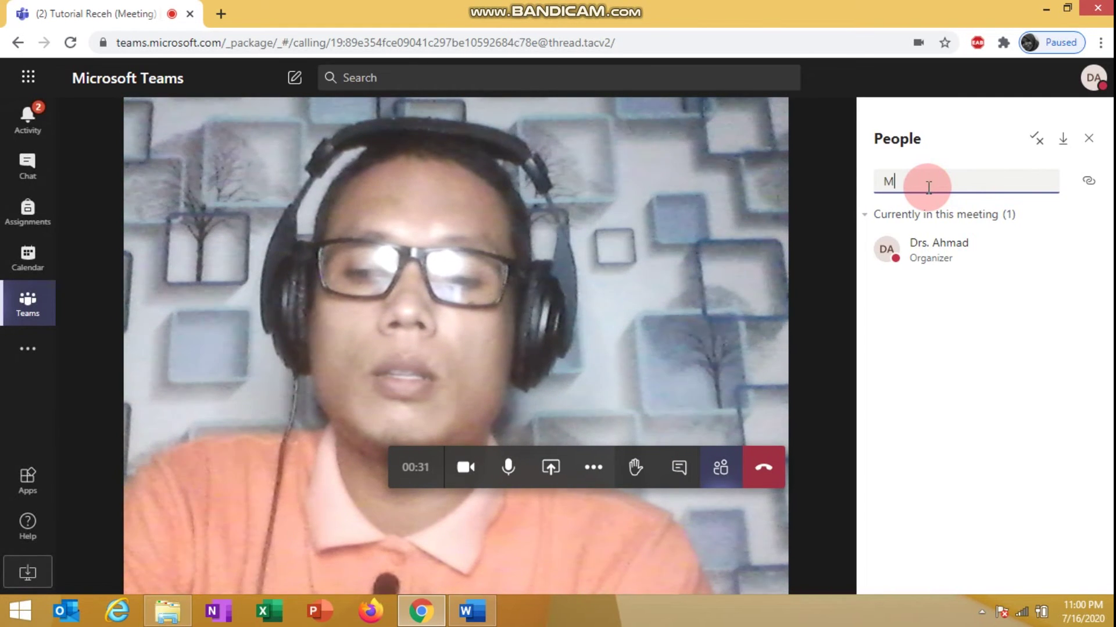
{"action": "type", "text": "Musla"}
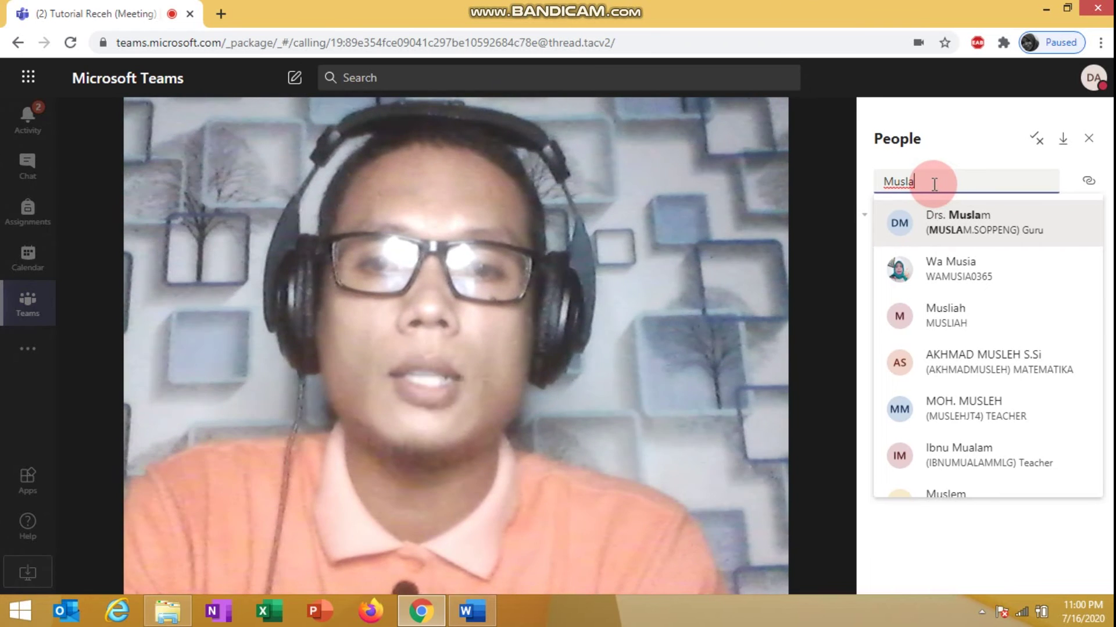
{"action": "left_click_drag", "start_coordinate": [931, 184], "coordinate": [863, 182]}
{"action": "key", "text": "BackSpace"}
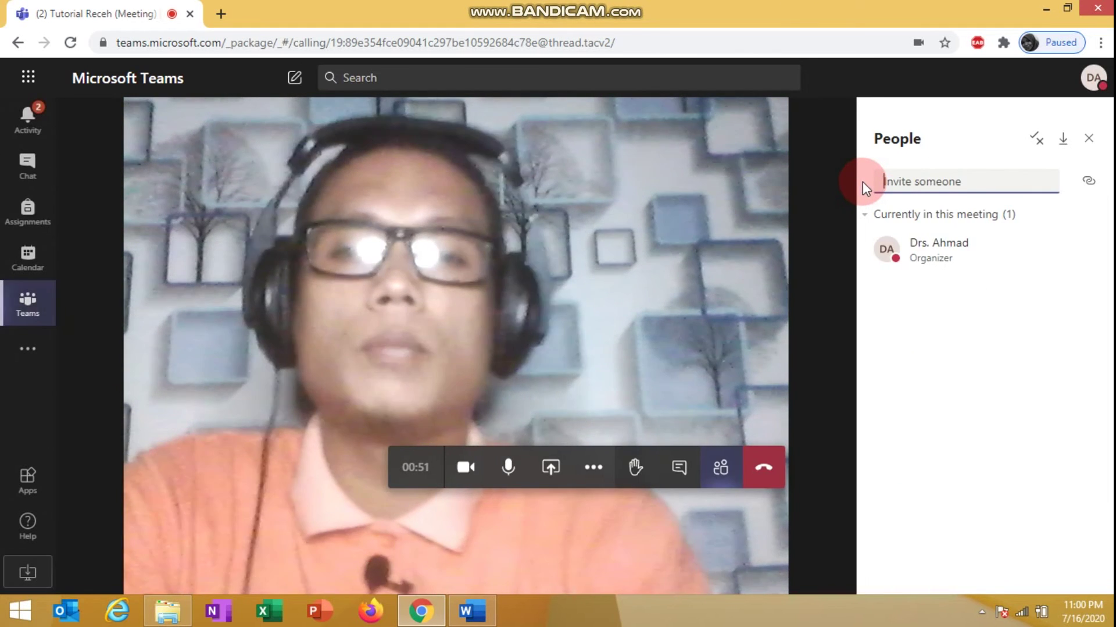
{"action": "left_click", "coordinate": [950, 175]}
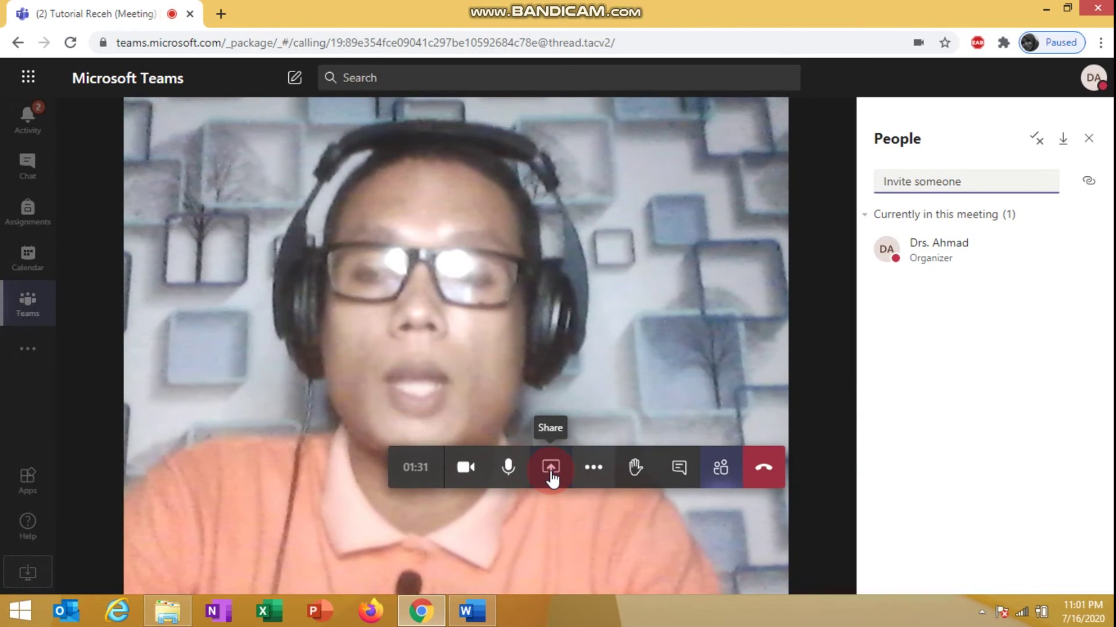
Step: Present PPT PROPOSAL.pptx in the meeting and advance the presentation to slide 3
{"action": "left_click", "coordinate": [551, 471]}
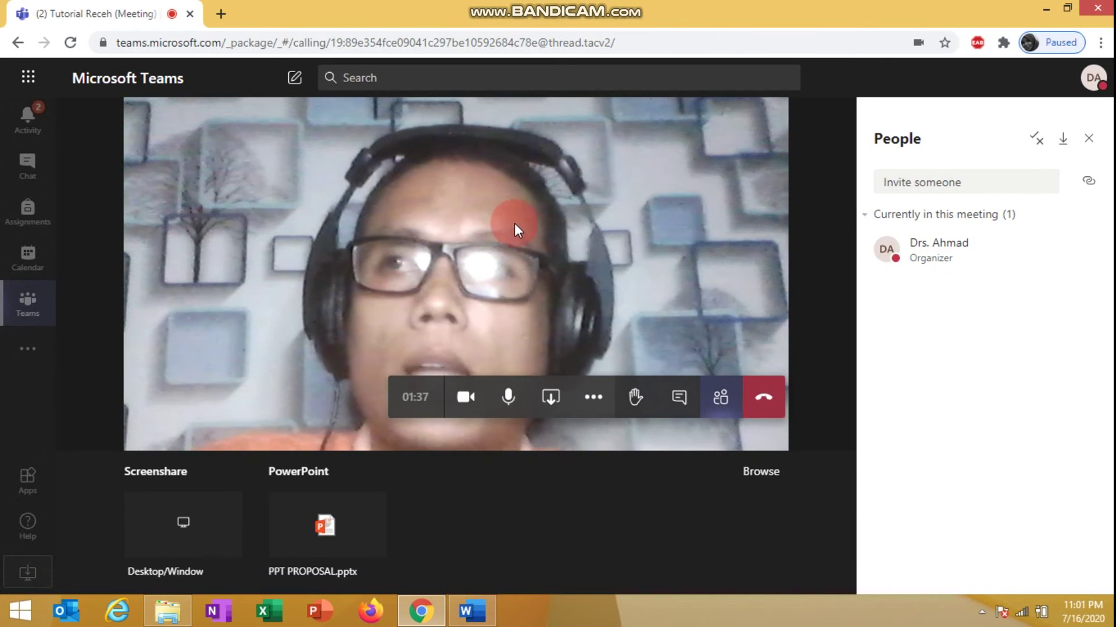
{"action": "left_click", "coordinate": [201, 557]}
{"action": "left_click", "coordinate": [286, 538]}
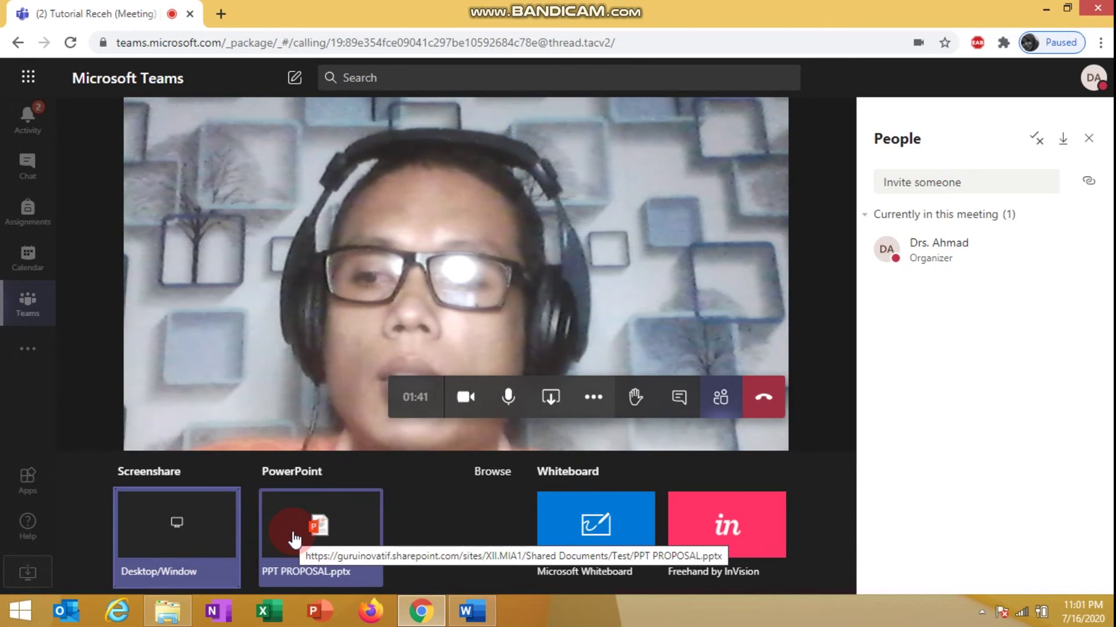
{"action": "left_click", "coordinate": [209, 536]}
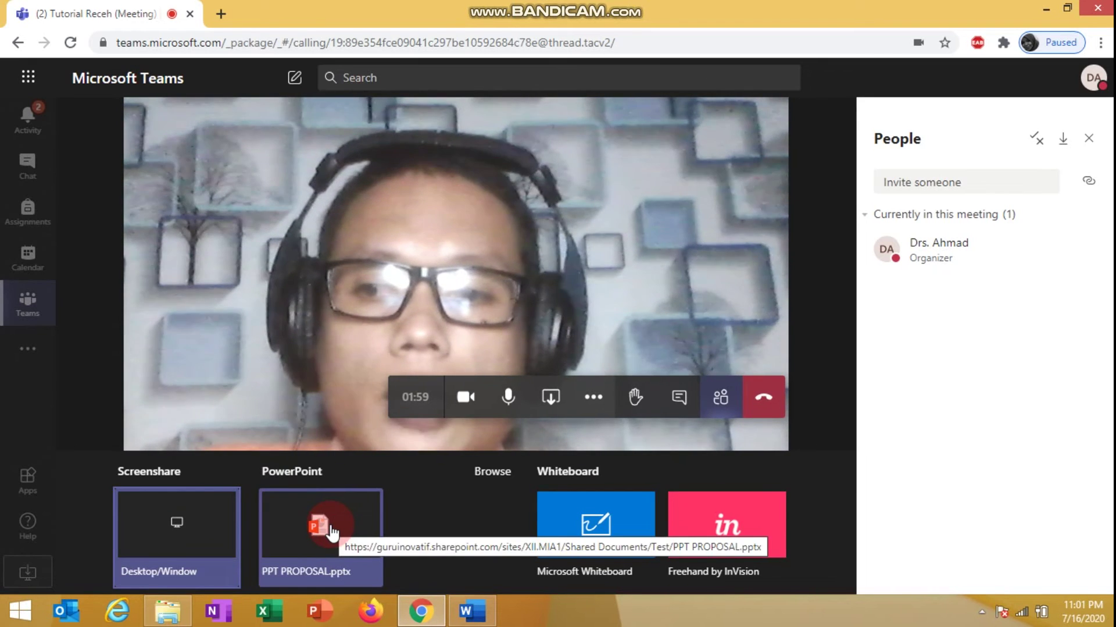
{"action": "left_click", "coordinate": [331, 529]}
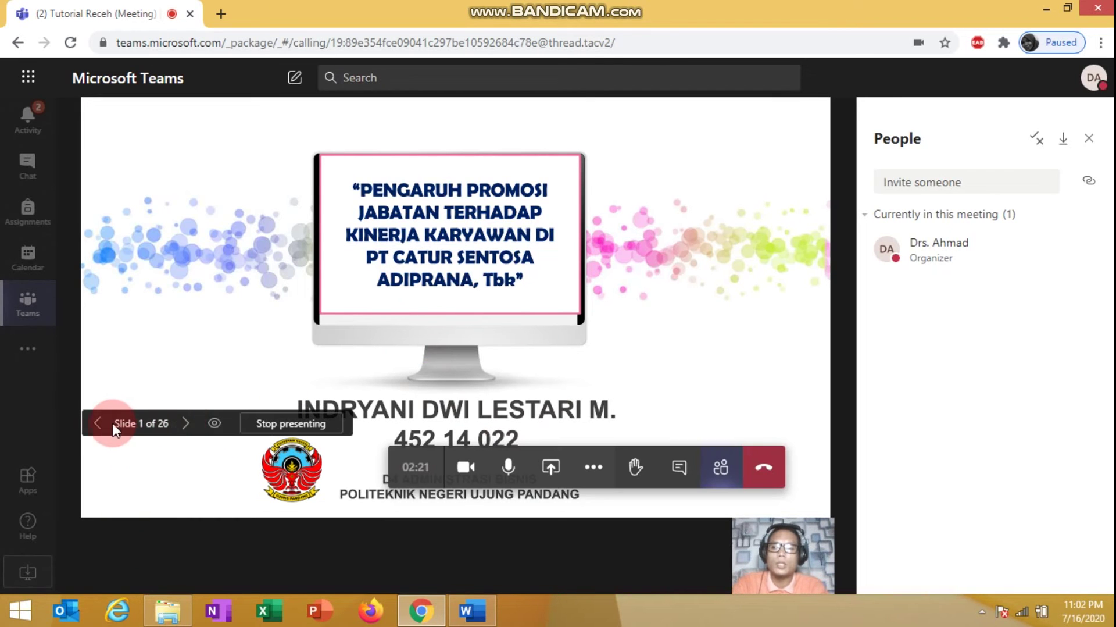
{"action": "left_click", "coordinate": [184, 430]}
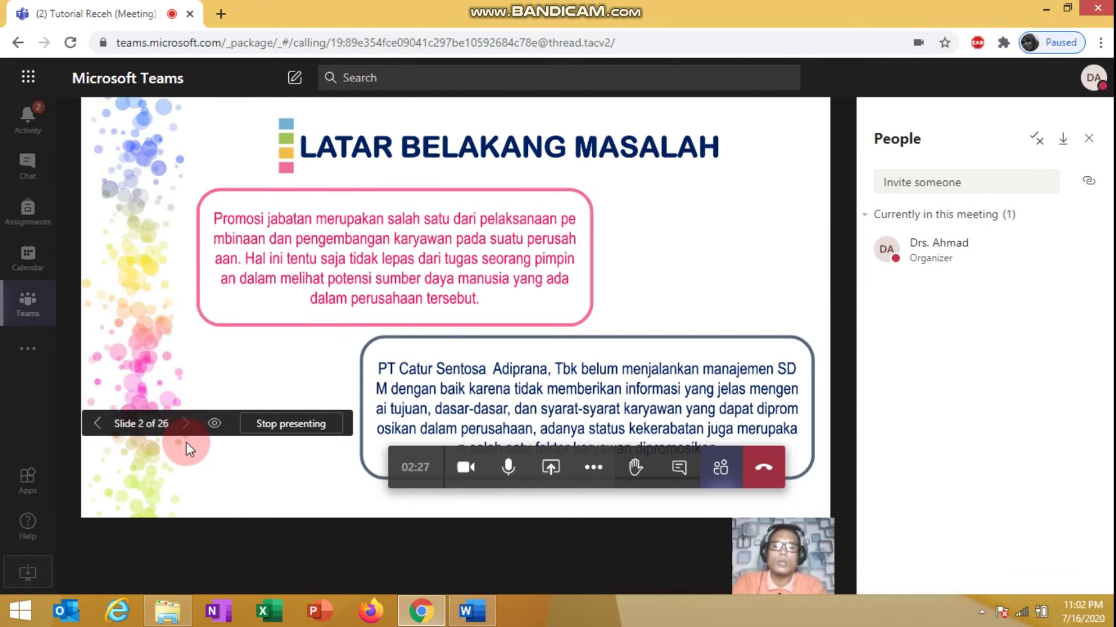
{"action": "left_click", "coordinate": [197, 470]}
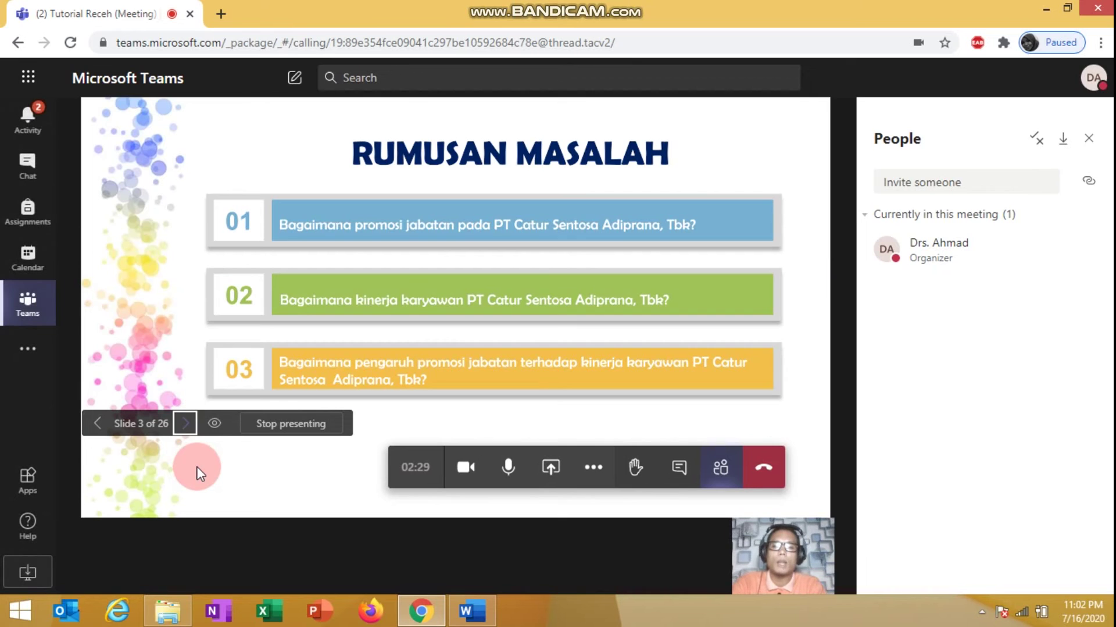
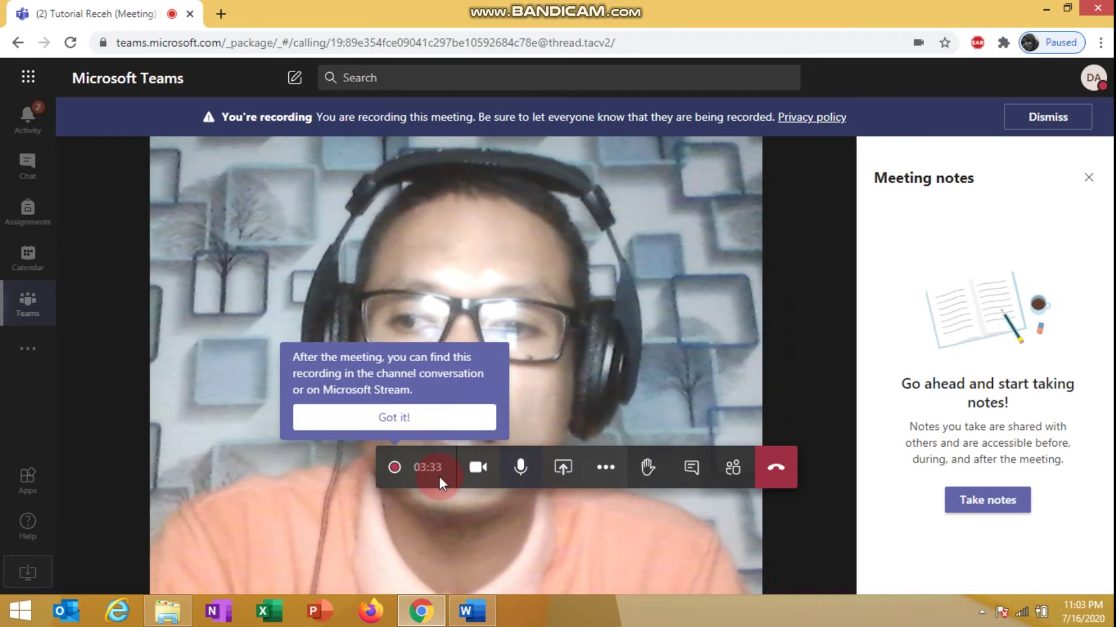
Step: Dismiss the tip about where to find the recording and stop the meeting recording
{"action": "left_click", "coordinate": [425, 430]}
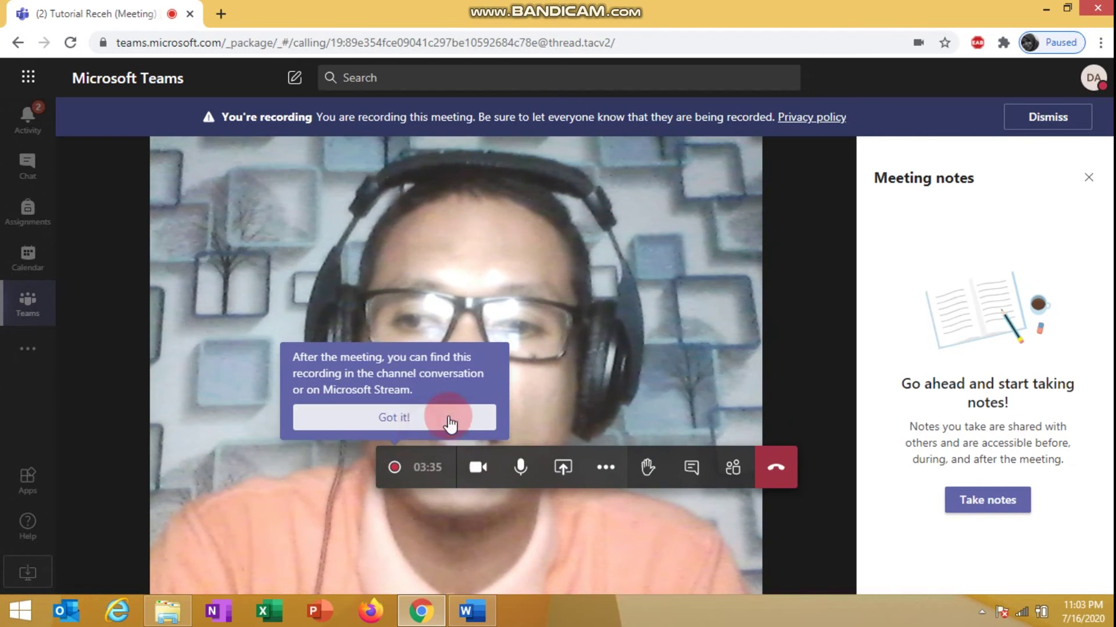
{"action": "left_click", "coordinate": [616, 459]}
{"action": "left_click", "coordinate": [633, 366]}
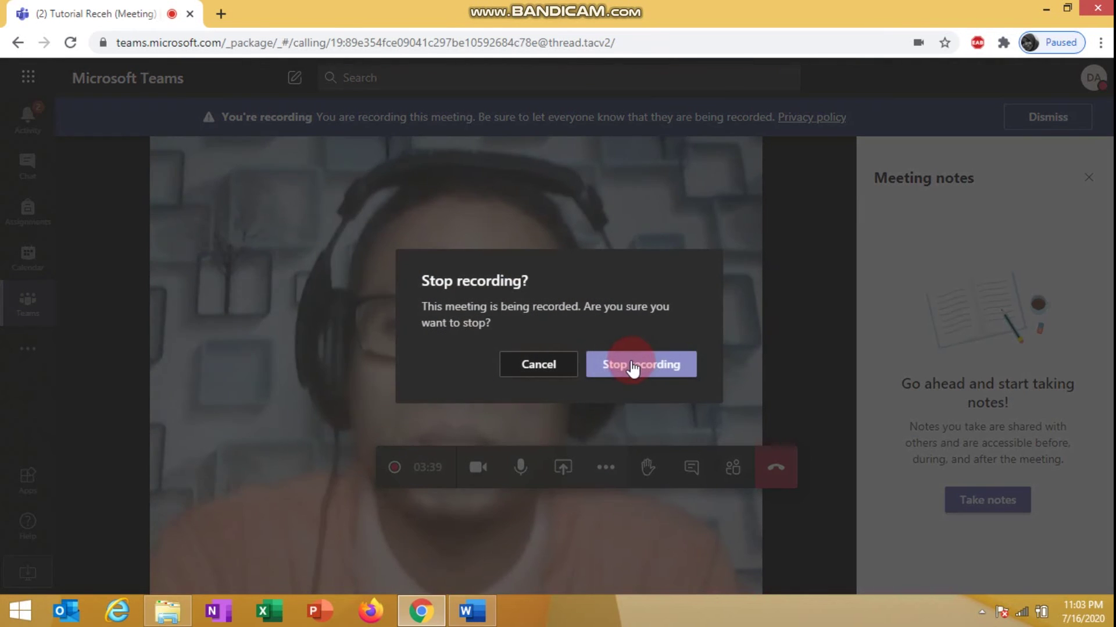
{"action": "left_click", "coordinate": [626, 367]}
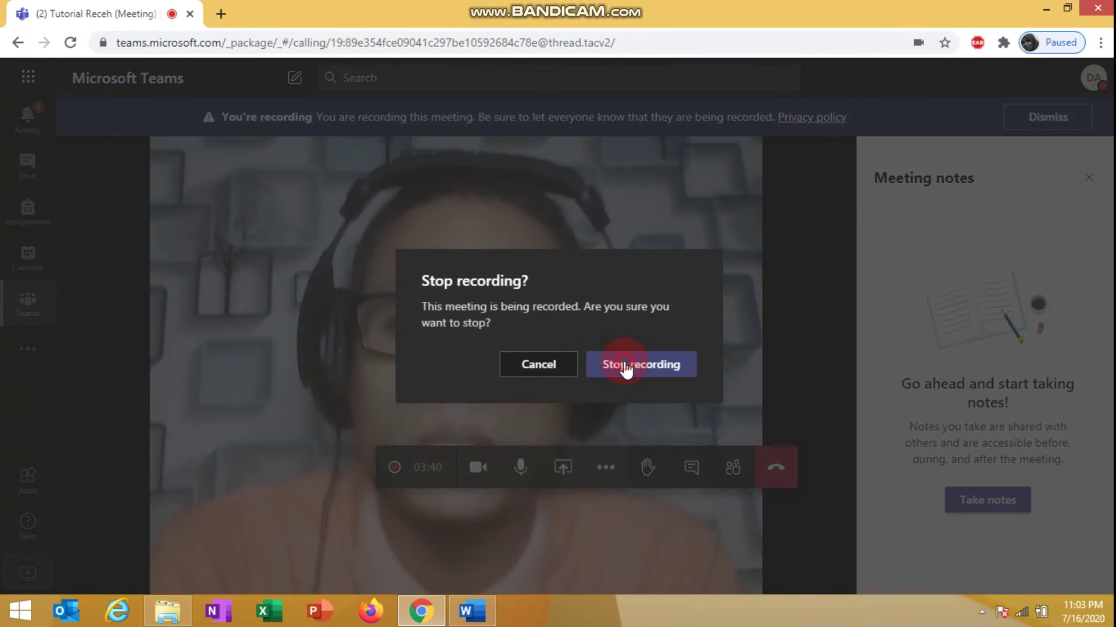
{"action": "left_click", "coordinate": [606, 377]}
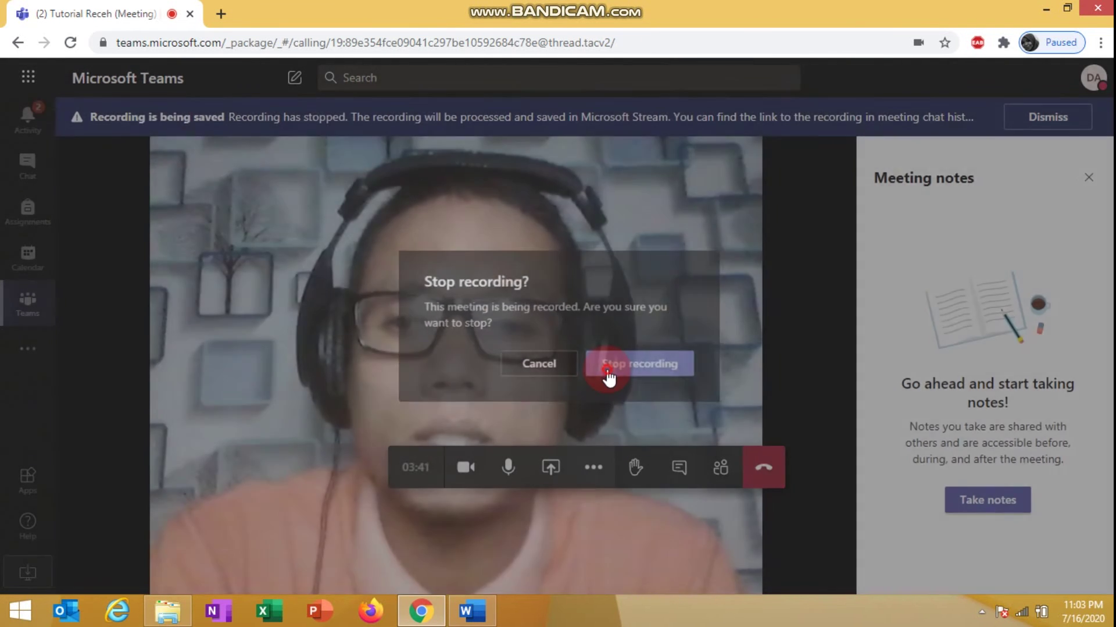
{"action": "left_click", "coordinate": [615, 433]}
Step: Review the additional meeting actions, close the meeting notes and dismiss the notice about the recording being saved
{"action": "left_click", "coordinate": [596, 468]}
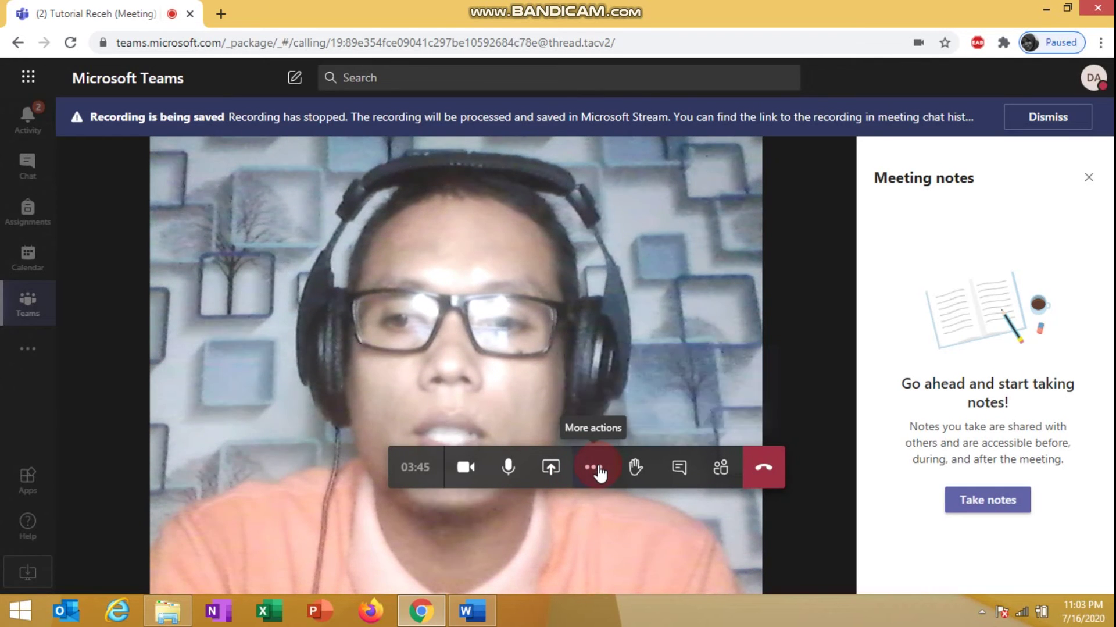
{"action": "left_click", "coordinate": [635, 401]}
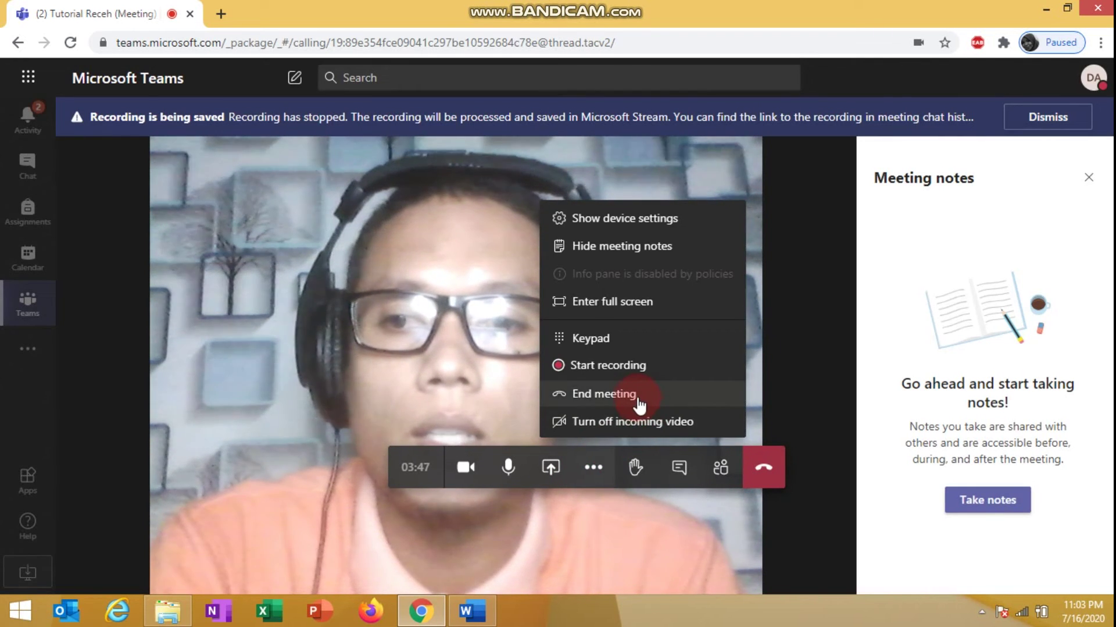
{"action": "left_click", "coordinate": [594, 401]}
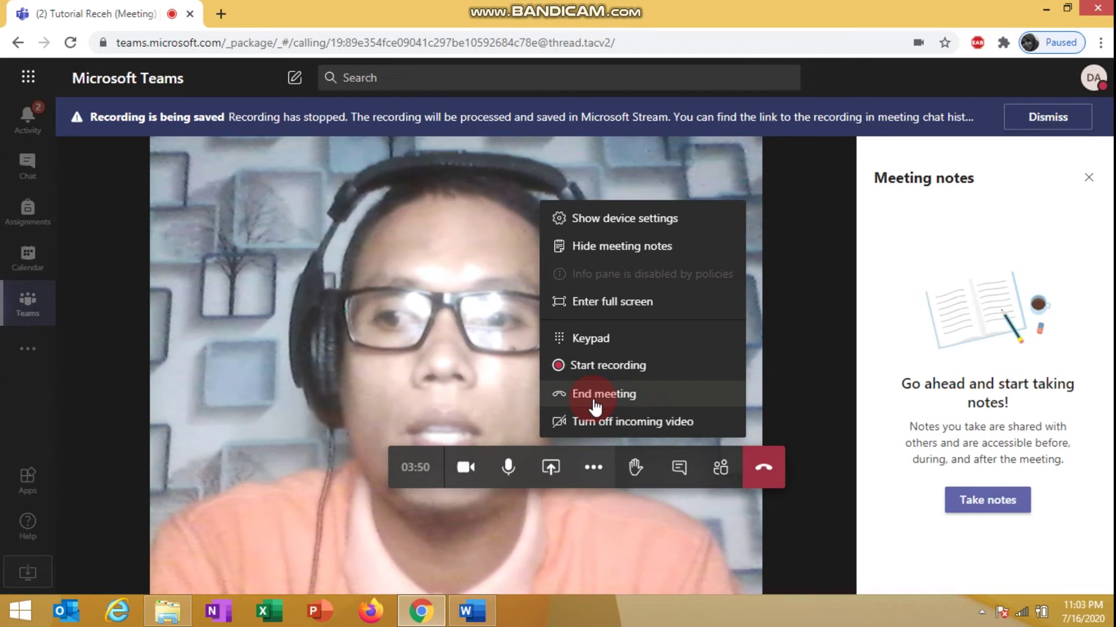
{"action": "left_click", "coordinate": [934, 256]}
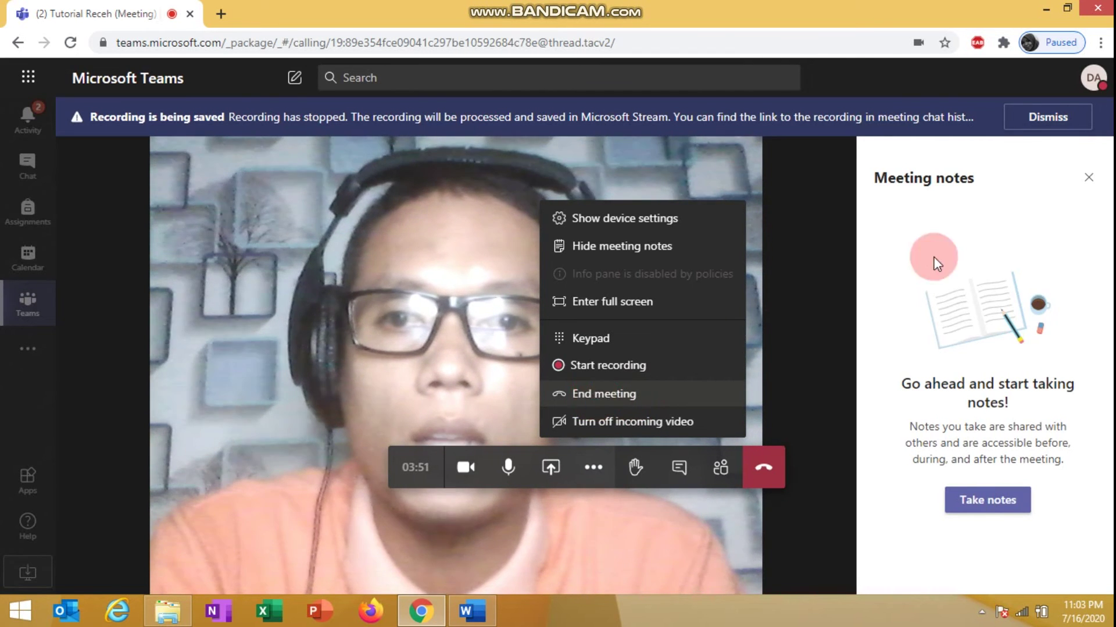
{"action": "left_click", "coordinate": [1090, 178]}
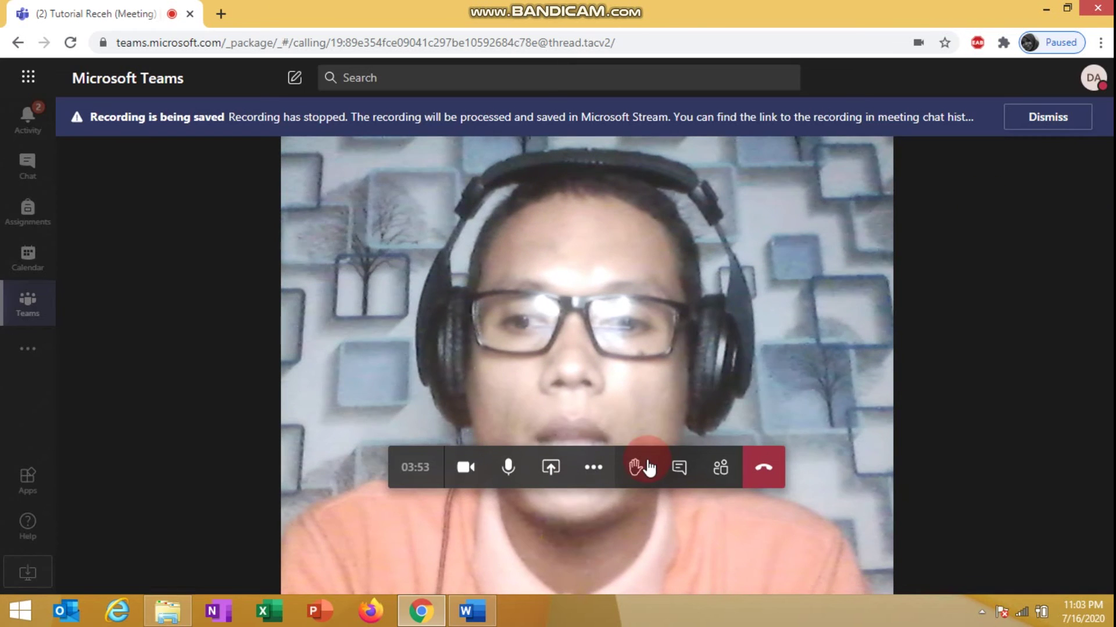
{"action": "left_click", "coordinate": [611, 474]}
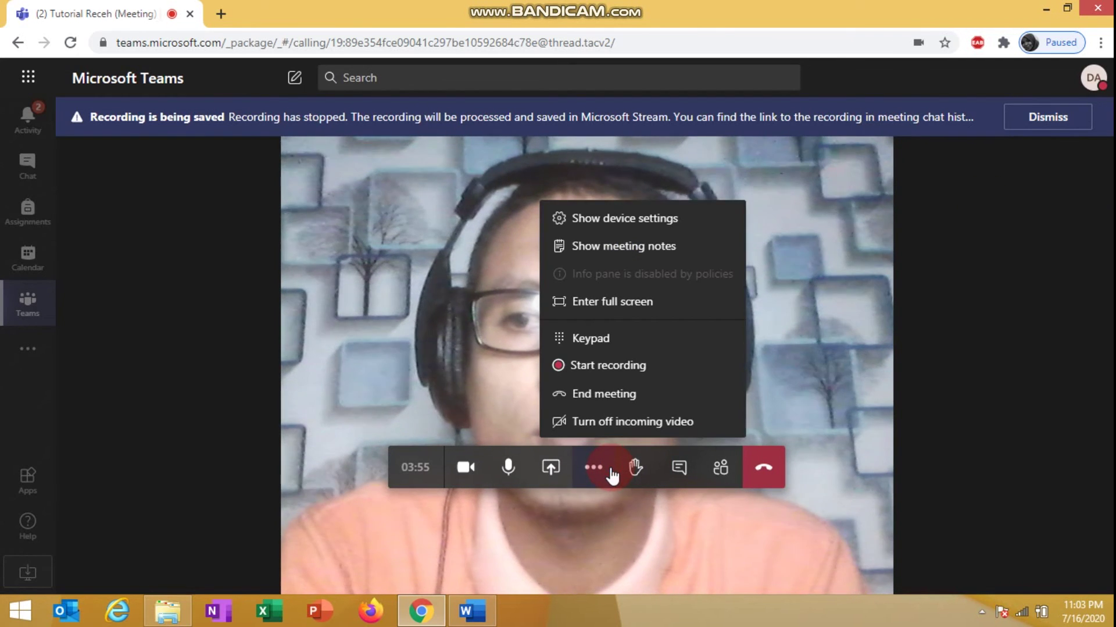
{"action": "left_click", "coordinate": [692, 415]}
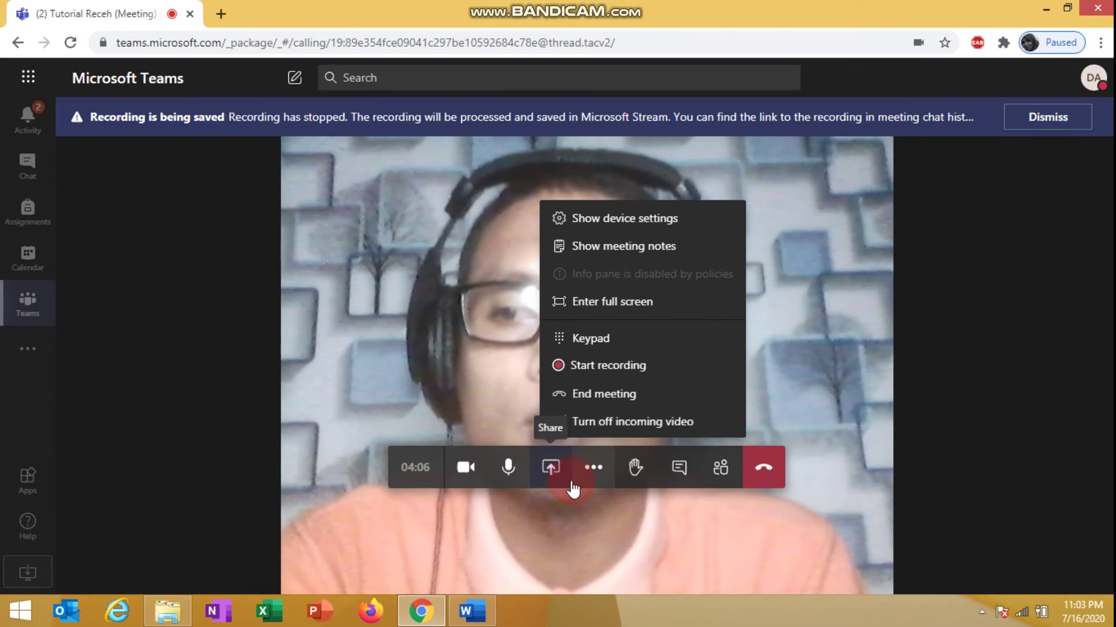
{"action": "left_click", "coordinate": [602, 482]}
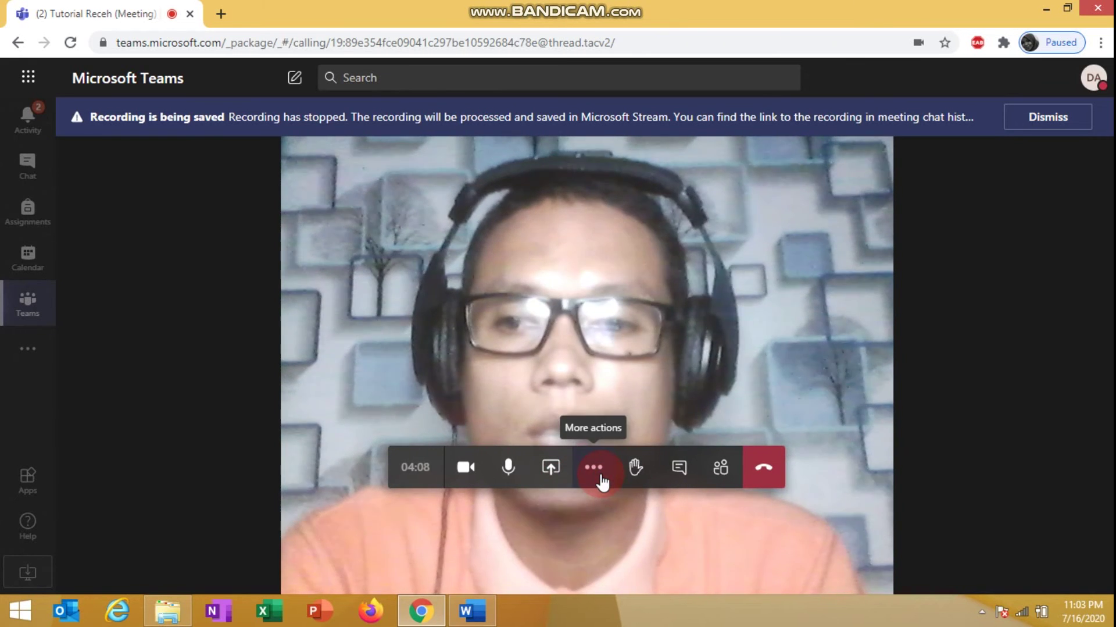
{"action": "left_click", "coordinate": [604, 480]}
{"action": "left_click", "coordinate": [1081, 123]}
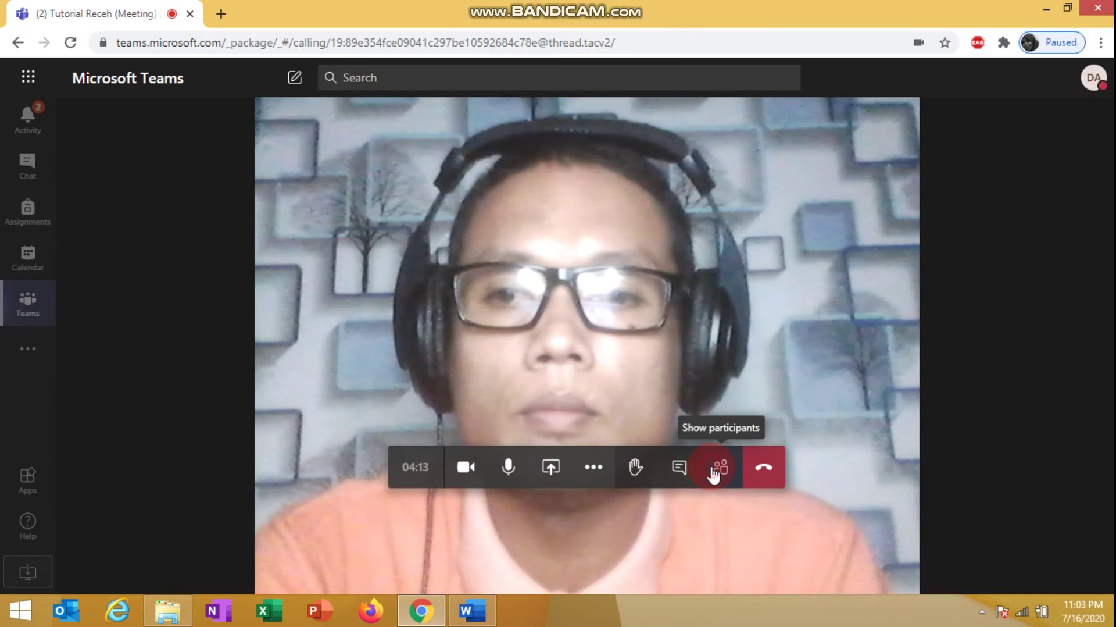
Step: Download the attendance list from the meeting's participant list and open meetingAttendanceList (1).csv in Excel
{"action": "left_click", "coordinate": [714, 474]}
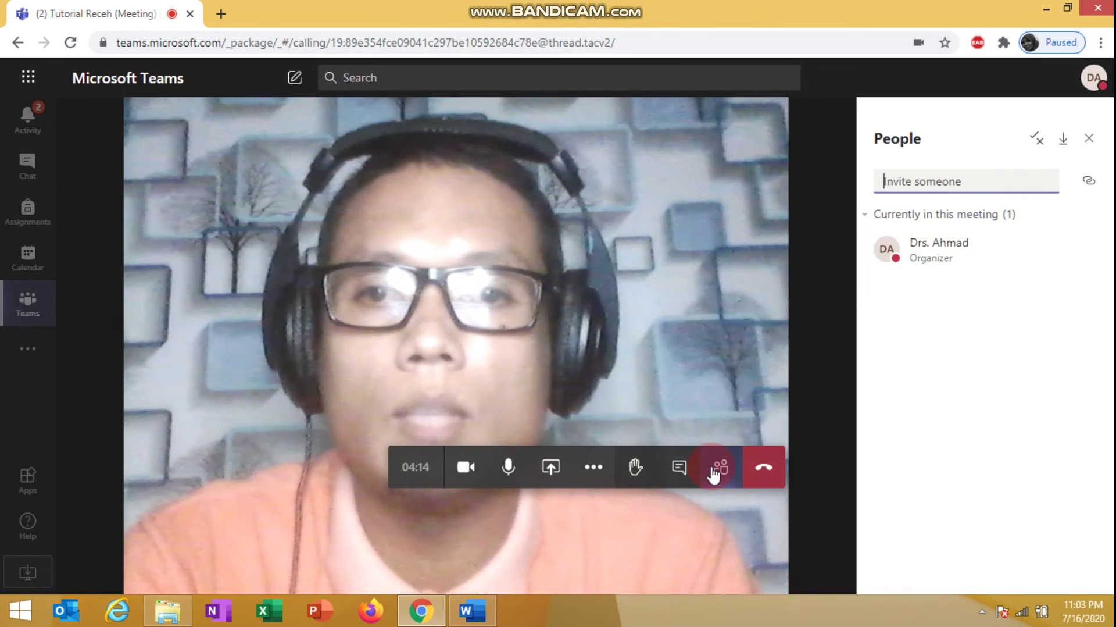
{"action": "left_click", "coordinate": [1061, 145]}
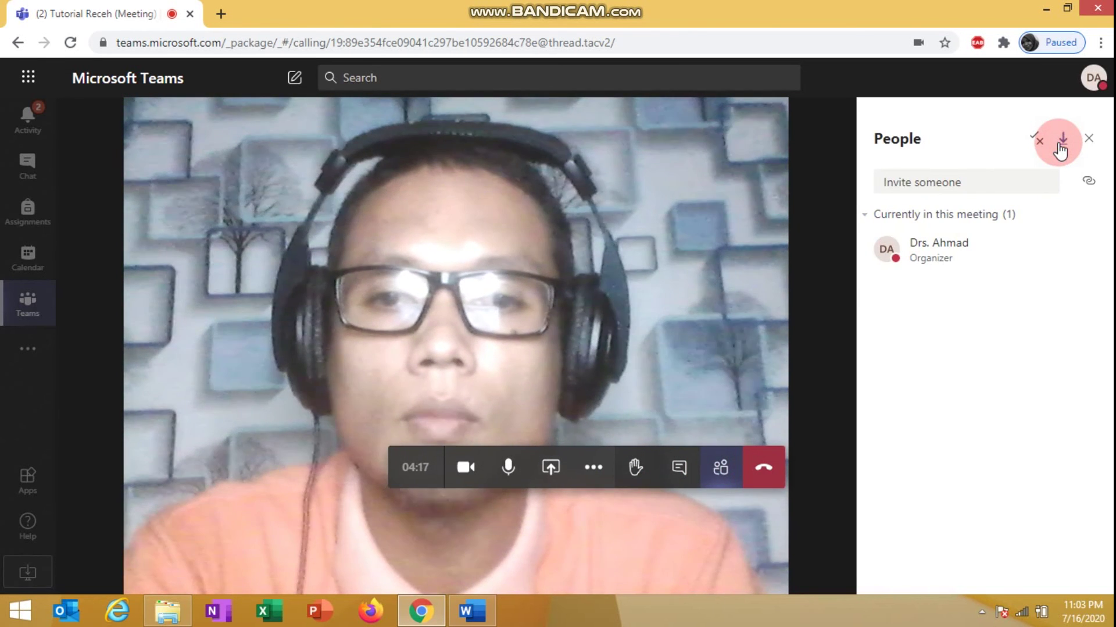
{"action": "left_click", "coordinate": [1028, 535]}
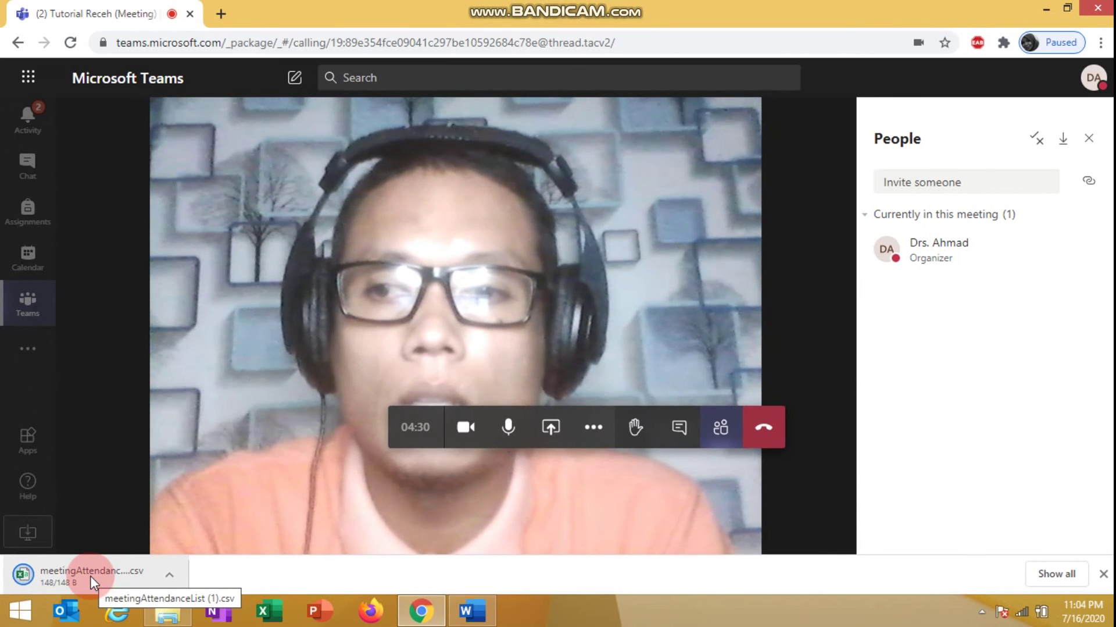
{"action": "left_click", "coordinate": [91, 576]}
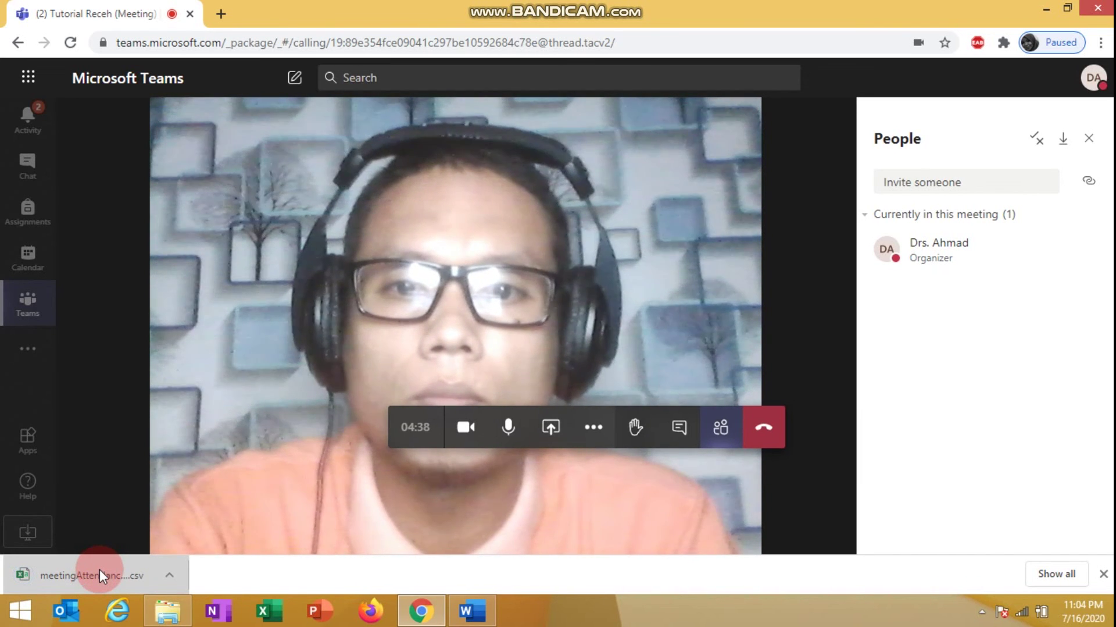
{"action": "left_click", "coordinate": [99, 569]}
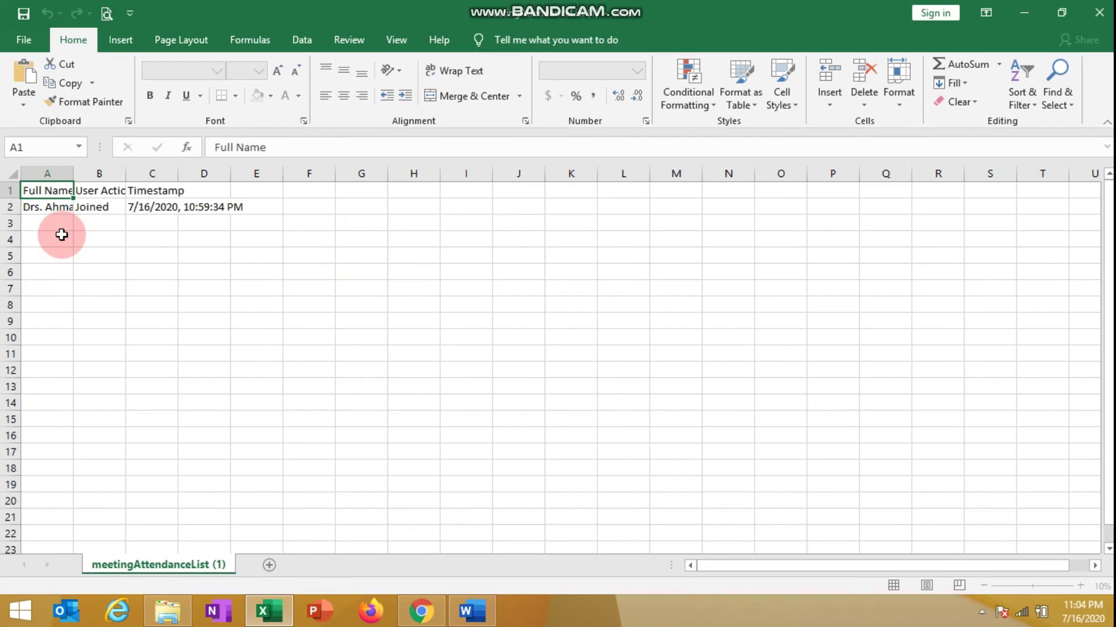
Step: Try to delete cell A1 of the attendance list with the cells below shifted up
{"action": "key", "text": "ctrl+minus"}
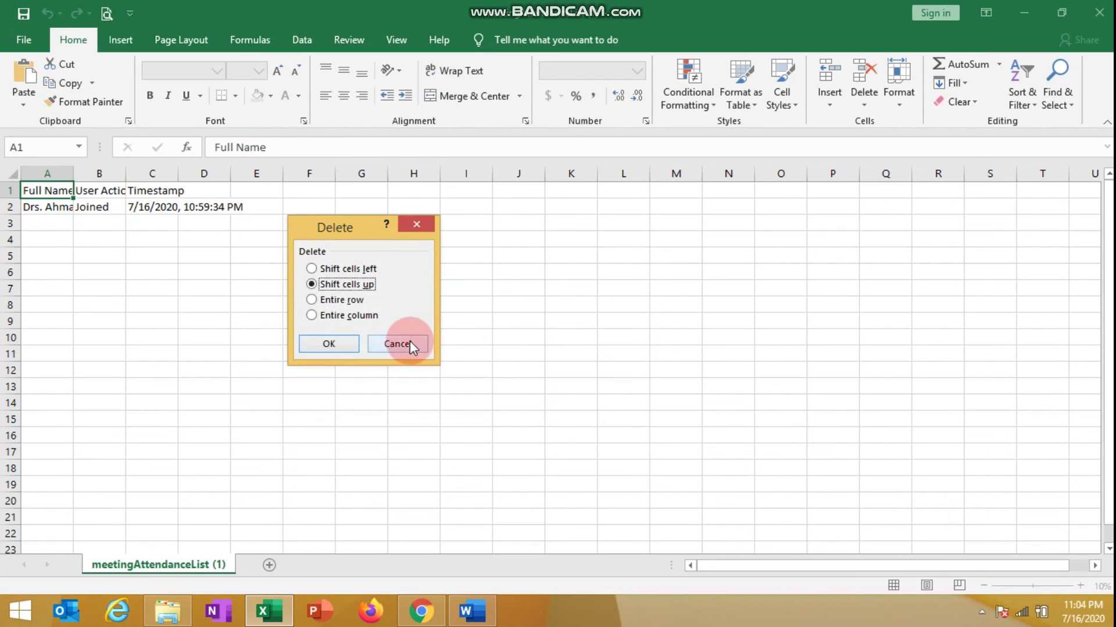
{"action": "left_click", "coordinate": [329, 343]}
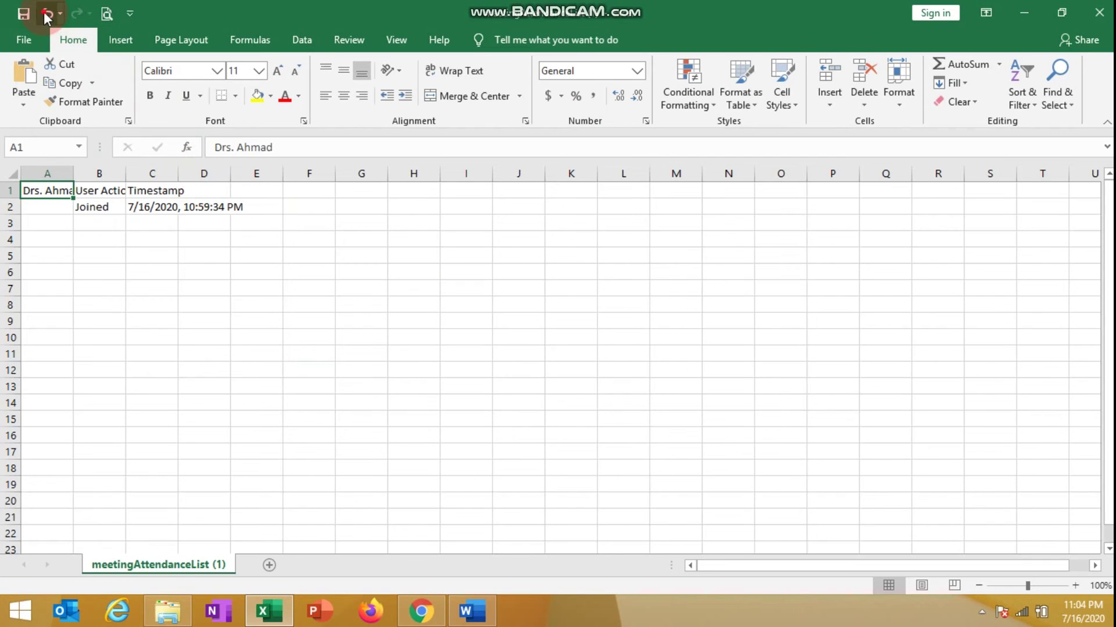
Step: Widen the full name, user action and timestamp columns to read the attendance entries, and close the file without saving
{"action": "left_click_drag", "start_coordinate": [74, 173], "coordinate": [215, 172]}
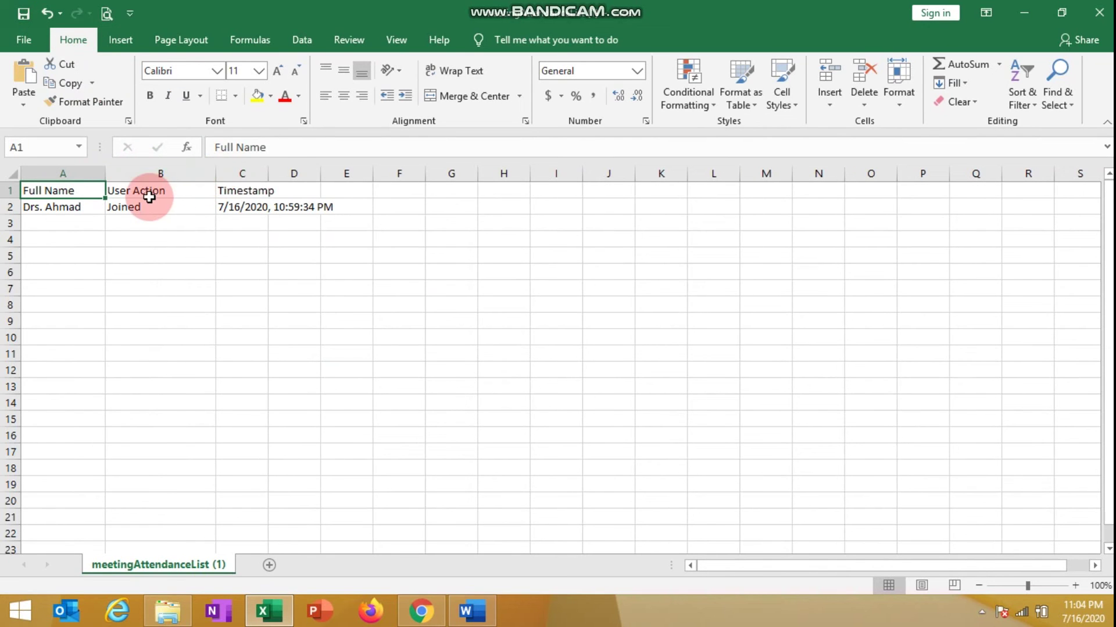
{"action": "left_click", "coordinate": [277, 167]}
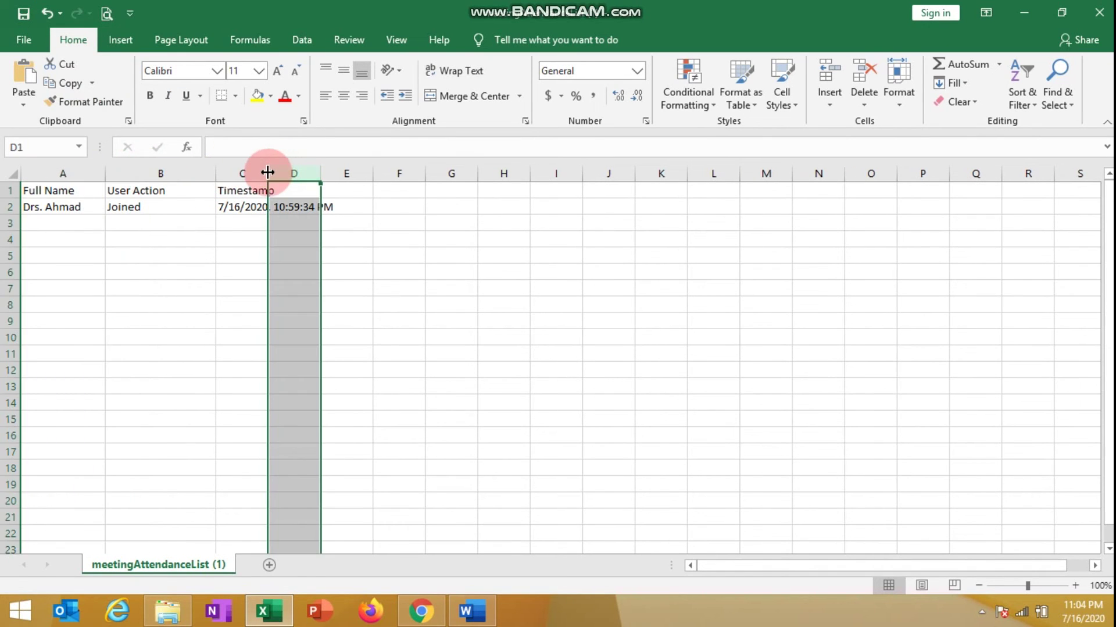
{"action": "left_click_drag", "start_coordinate": [267, 172], "coordinate": [373, 174]}
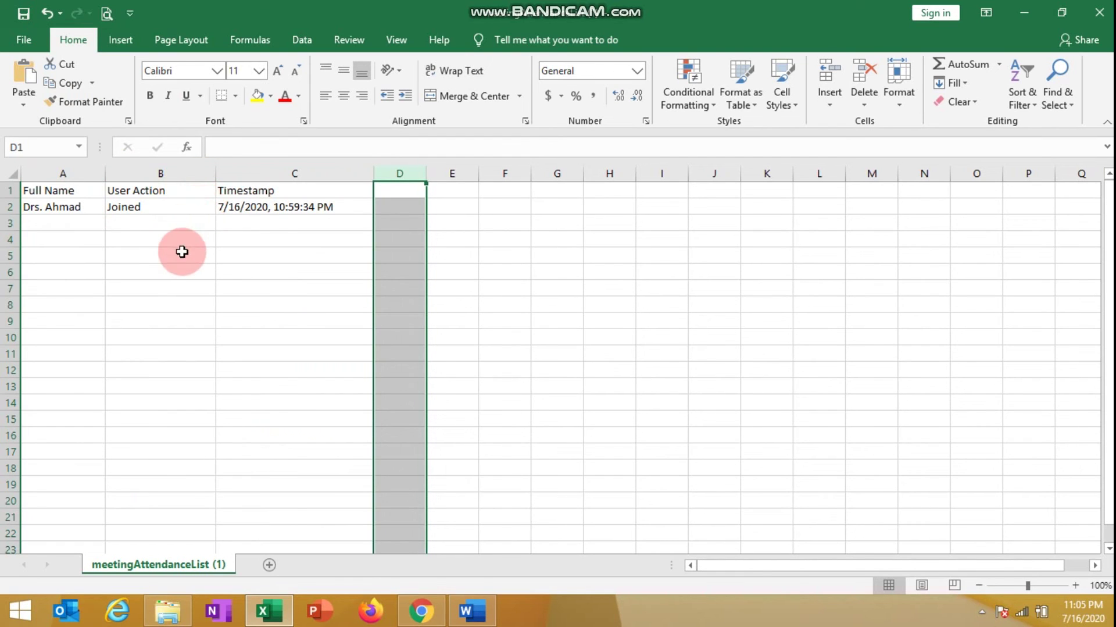
{"action": "left_click", "coordinate": [1109, 7]}
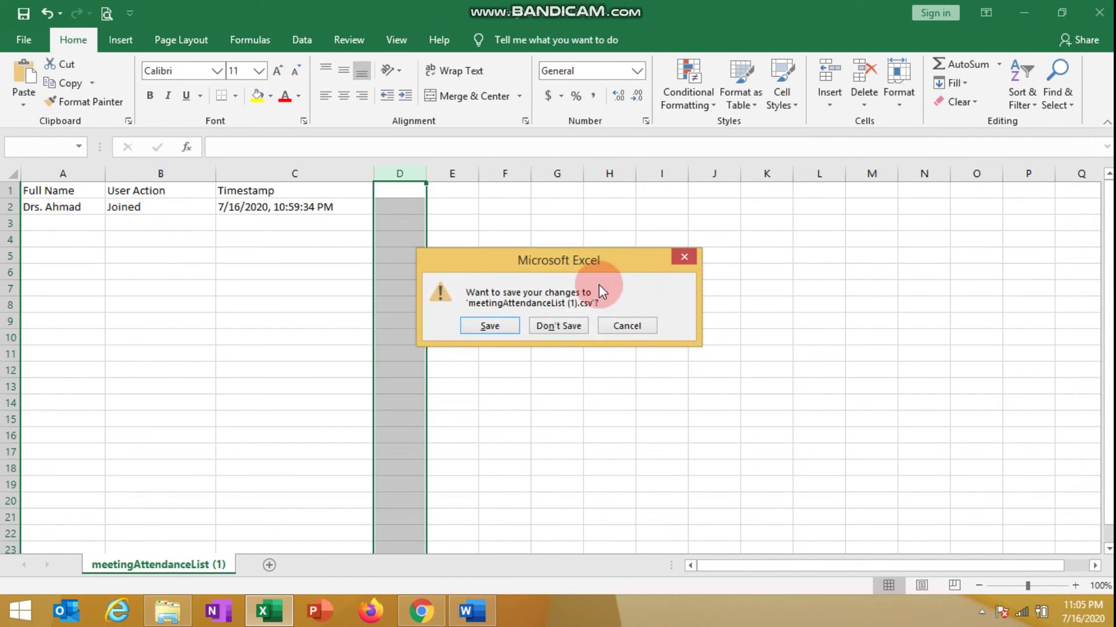
{"action": "left_click", "coordinate": [573, 328]}
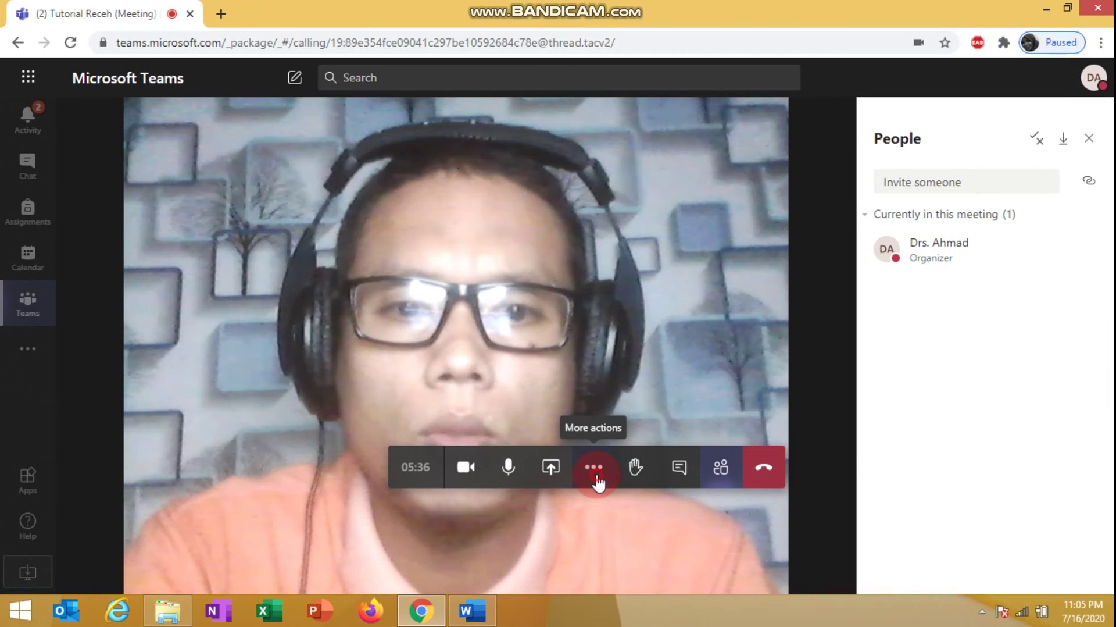
Step: End the Tutorial Receh meeting for everyone and dismiss the call quality rating
{"action": "left_click", "coordinate": [598, 477]}
{"action": "left_click", "coordinate": [617, 394]}
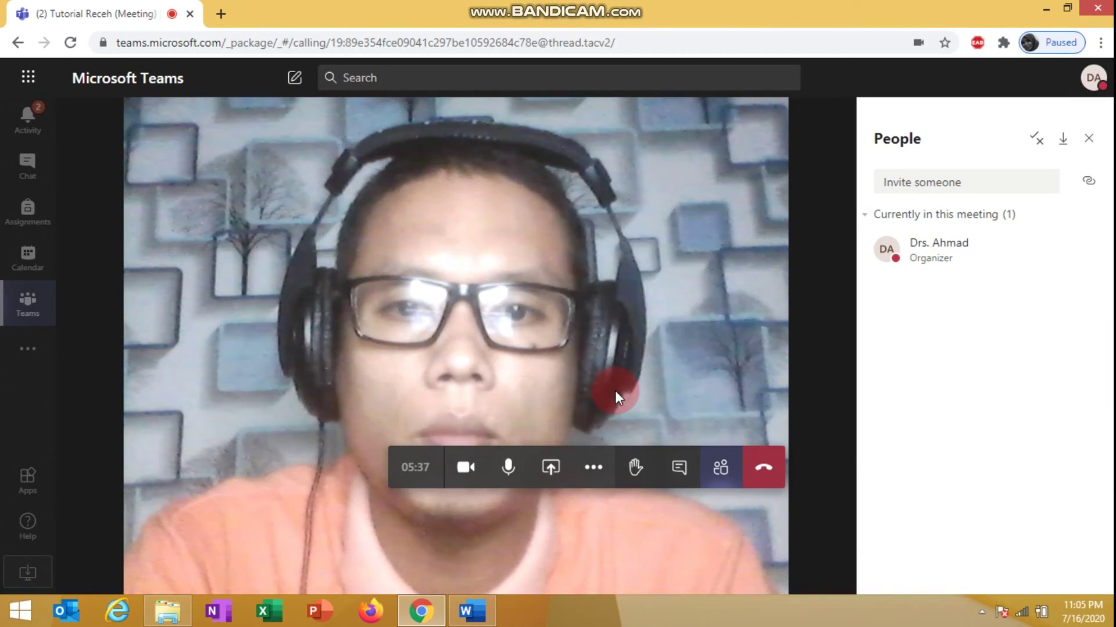
{"action": "left_click", "coordinate": [638, 357]}
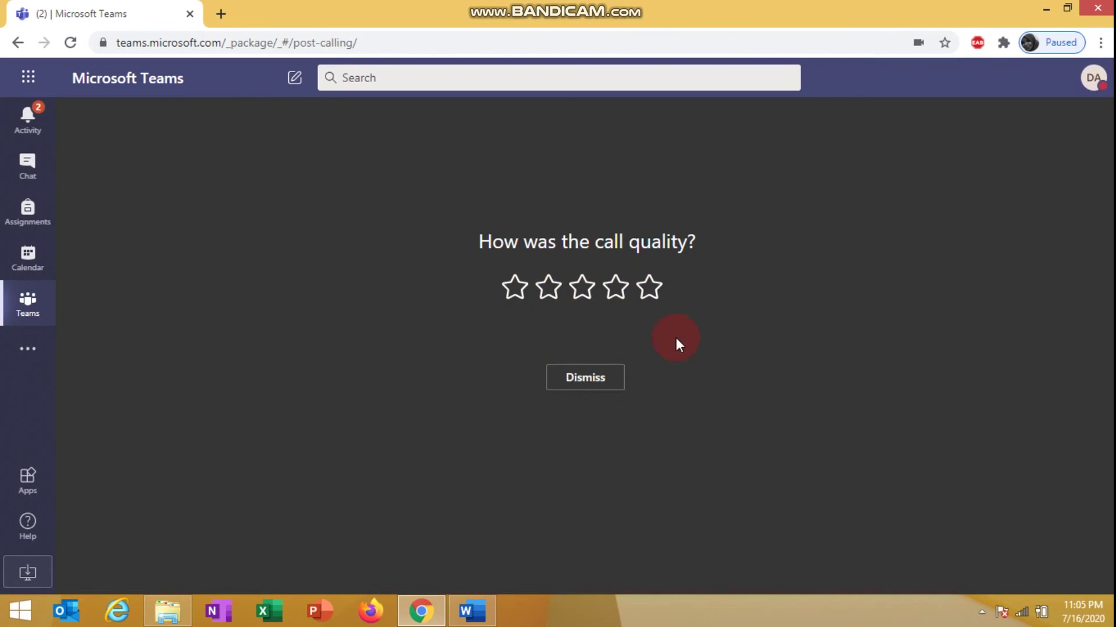
{"action": "left_click", "coordinate": [567, 373]}
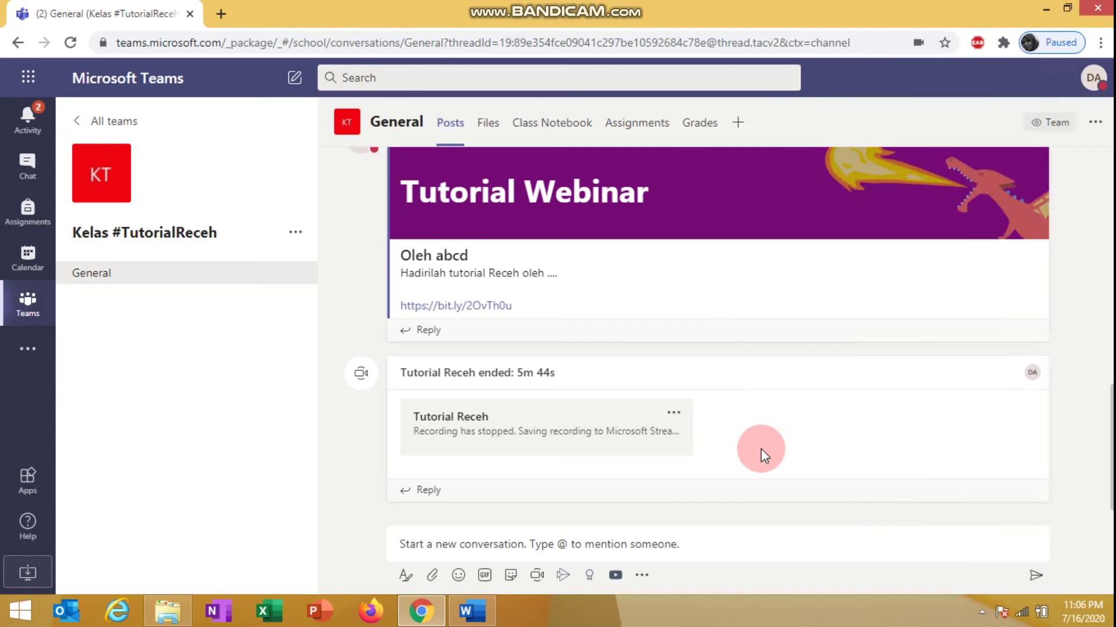
{"action": "key", "text": "ctrl+shift+i"}
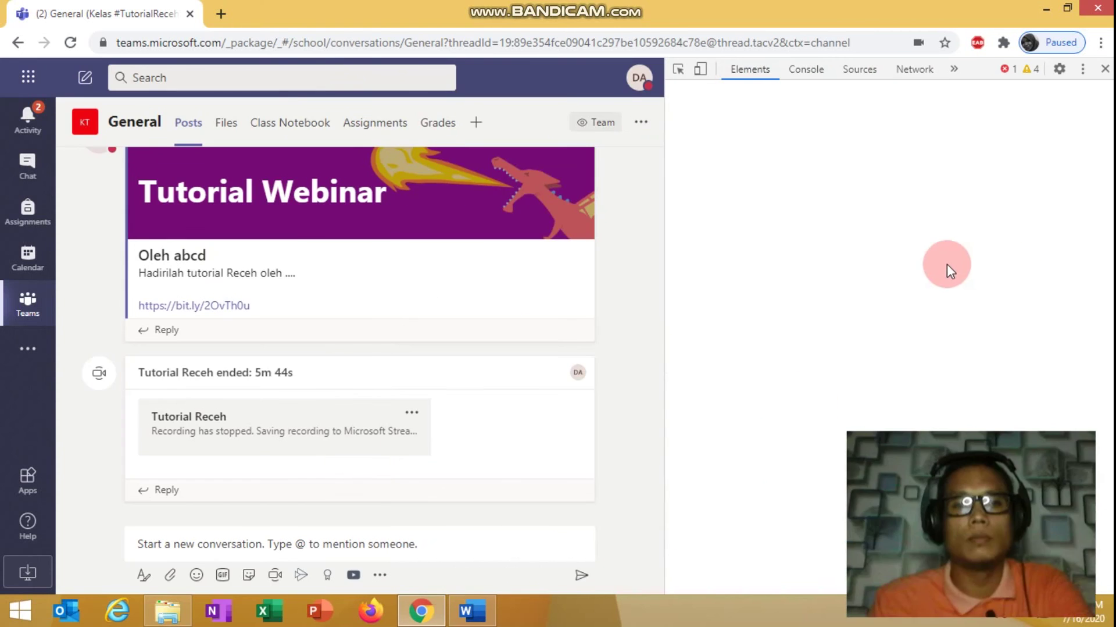
{"action": "left_click", "coordinate": [1105, 69]}
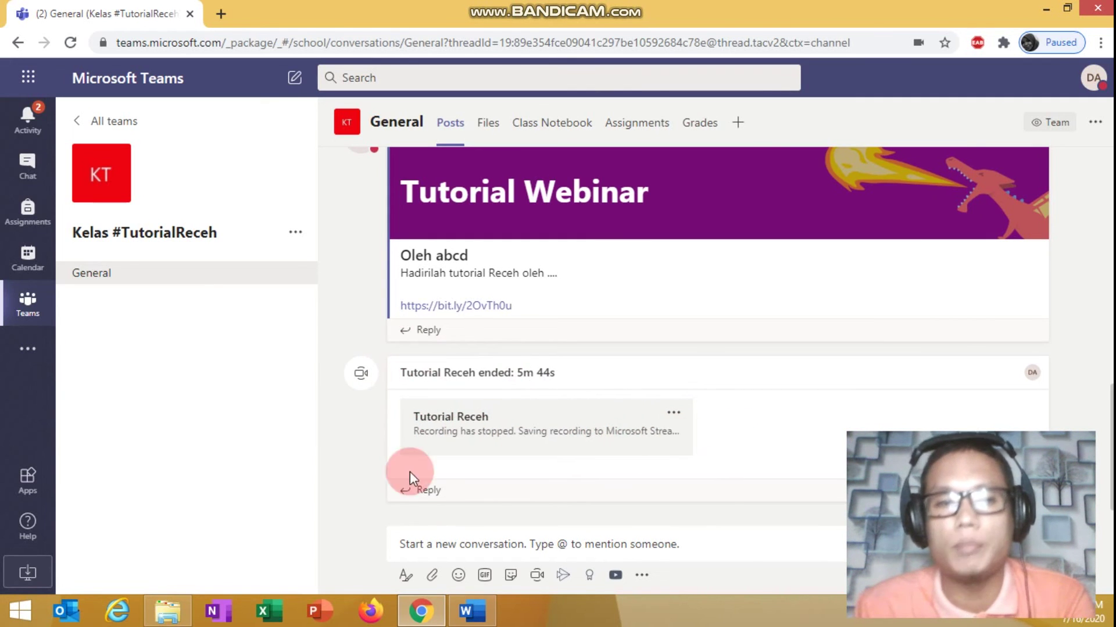
Step: Return to the overview of all teams and view the options available for the Kelas #TutorialReceh team
{"action": "left_click", "coordinate": [49, 307]}
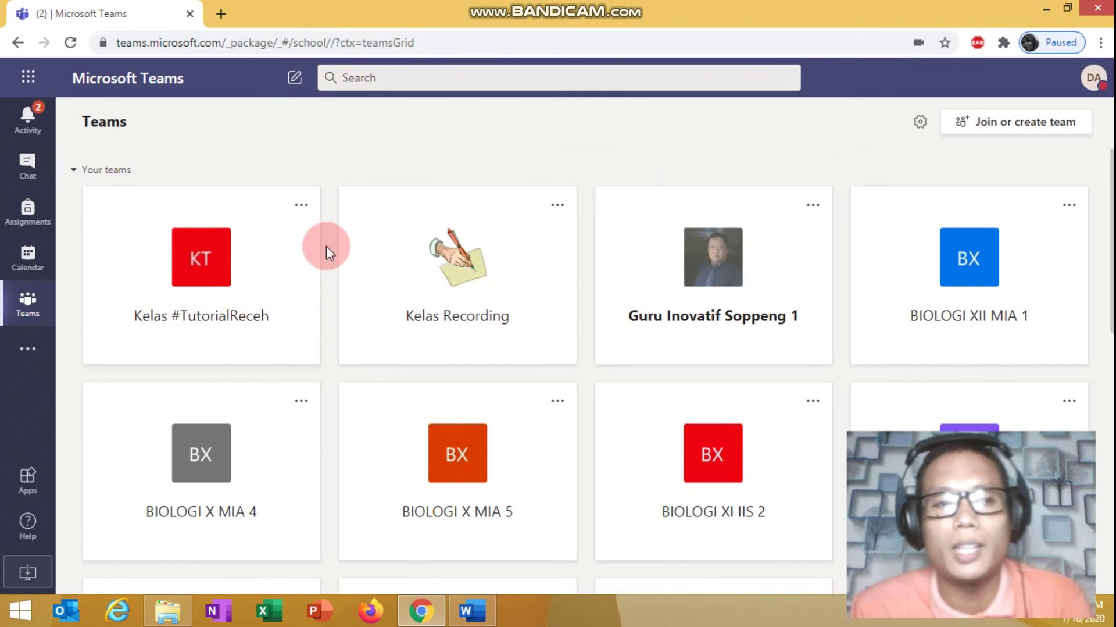
{"action": "left_click", "coordinate": [299, 206]}
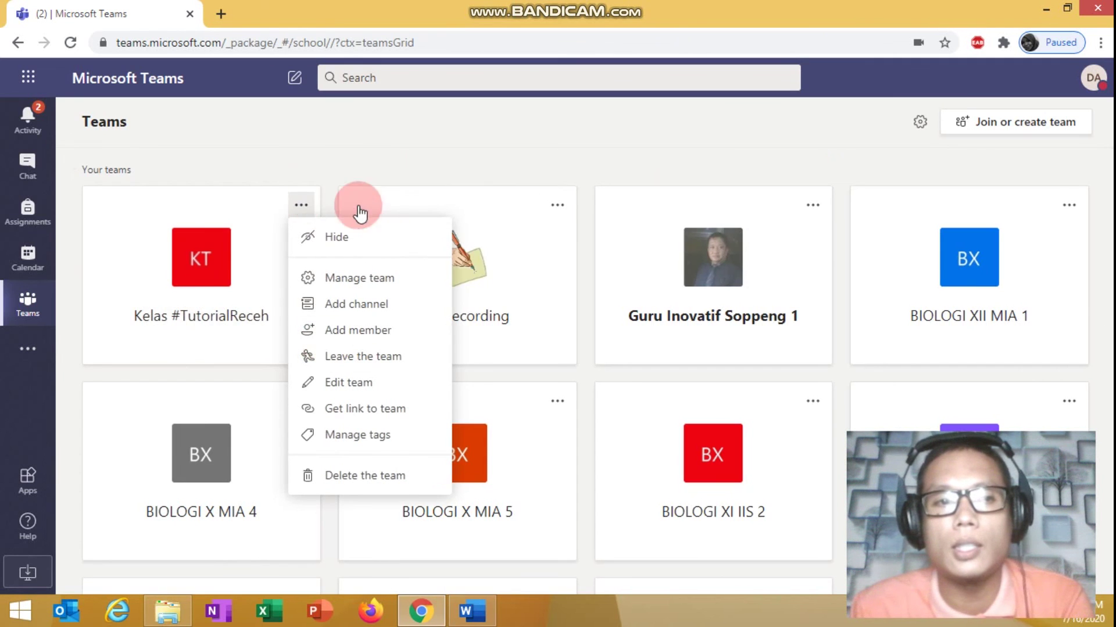
{"action": "left_click", "coordinate": [300, 205]}
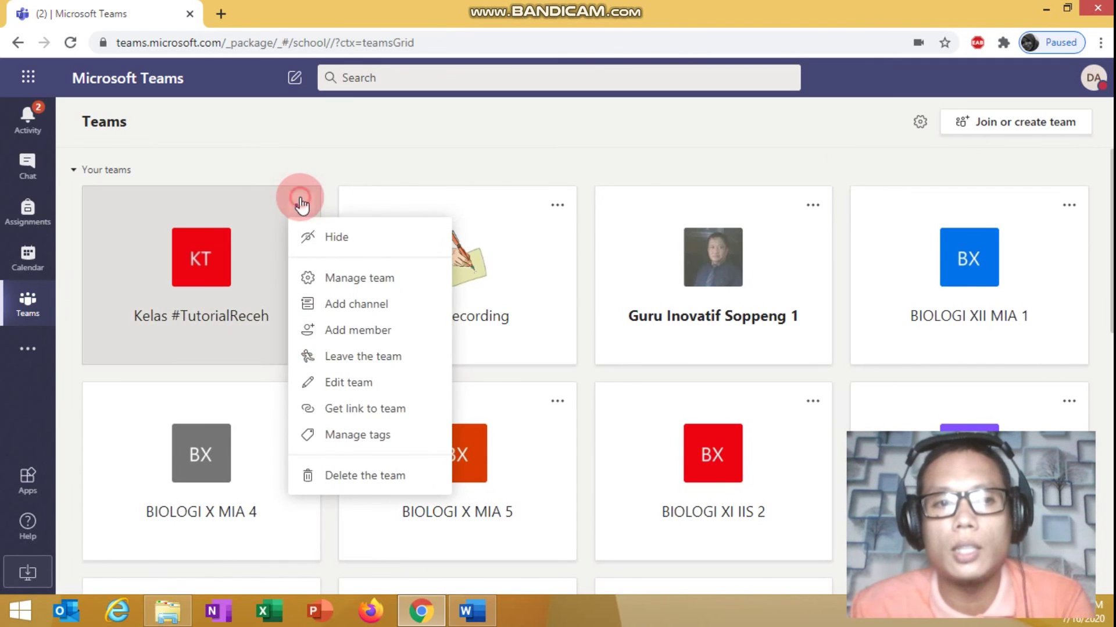
{"action": "left_click", "coordinate": [300, 205]}
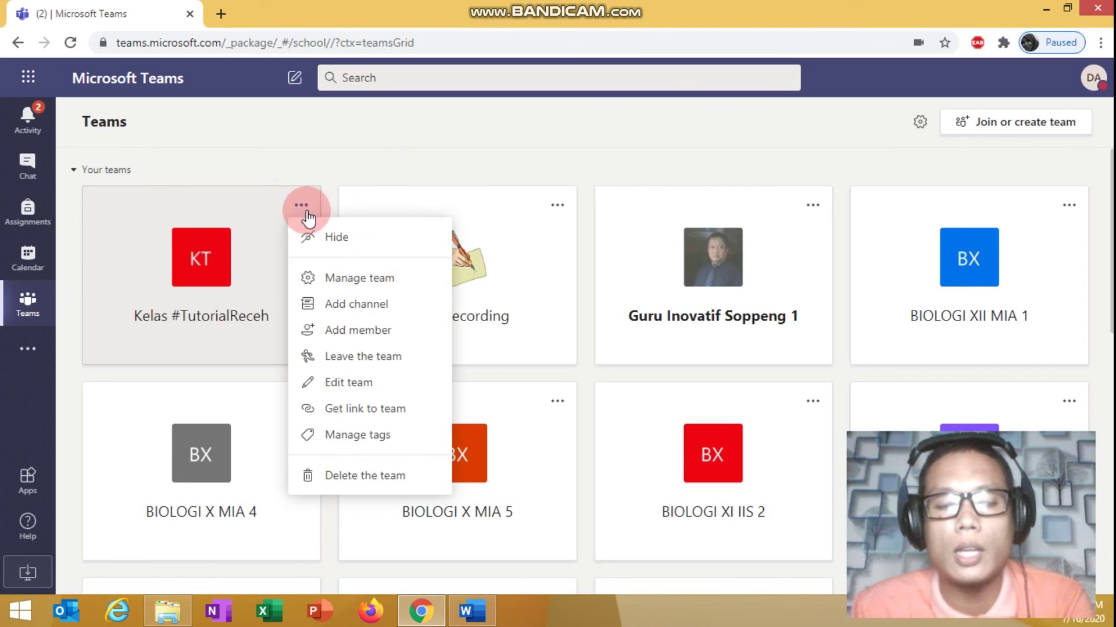
Step: Change the avatar of the Kelas #TutorialReceh team to the theatre masks, update the class details and return to the overview of all teams
{"action": "left_click", "coordinate": [353, 382]}
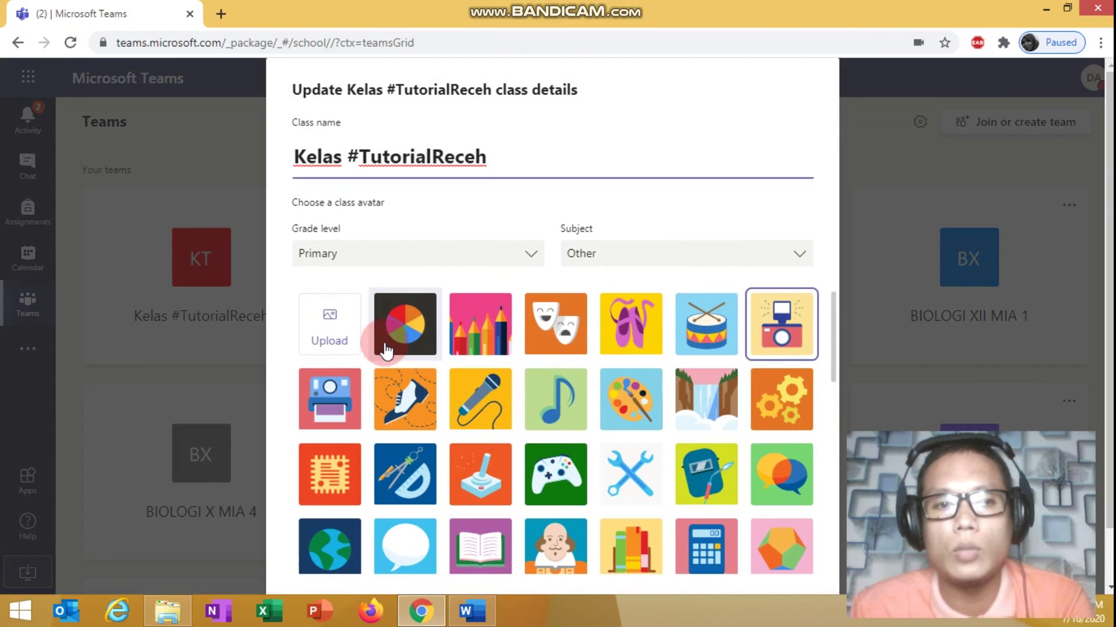
{"action": "left_click_drag", "start_coordinate": [833, 313], "coordinate": [840, 269]}
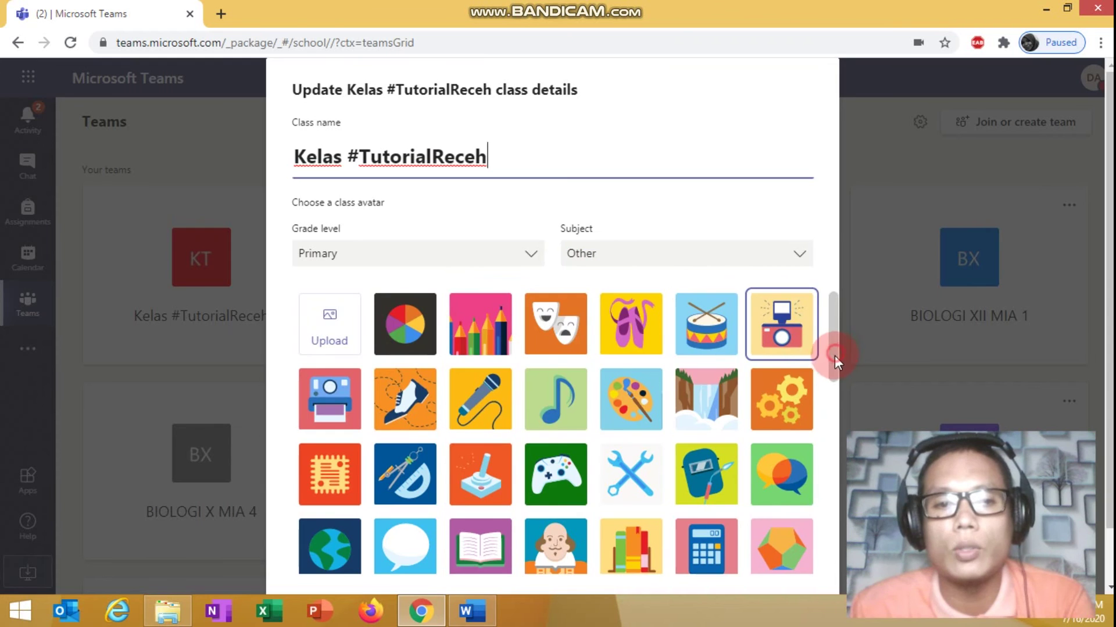
{"action": "left_click_drag", "start_coordinate": [836, 352], "coordinate": [832, 389]}
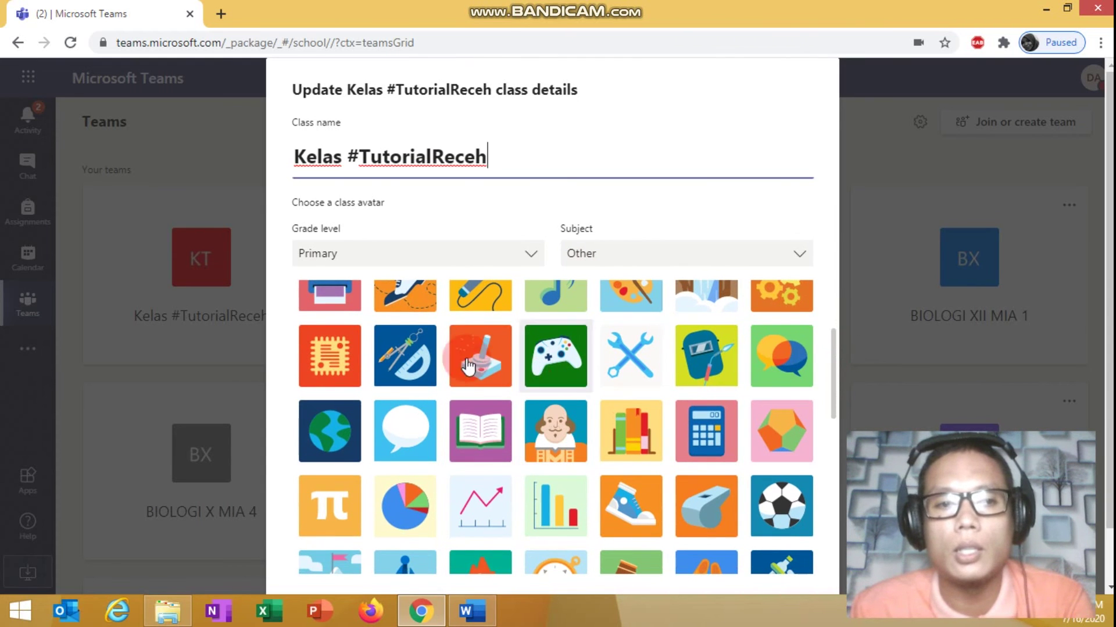
{"action": "left_click_drag", "start_coordinate": [836, 398], "coordinate": [836, 320]}
{"action": "left_click", "coordinate": [772, 330]}
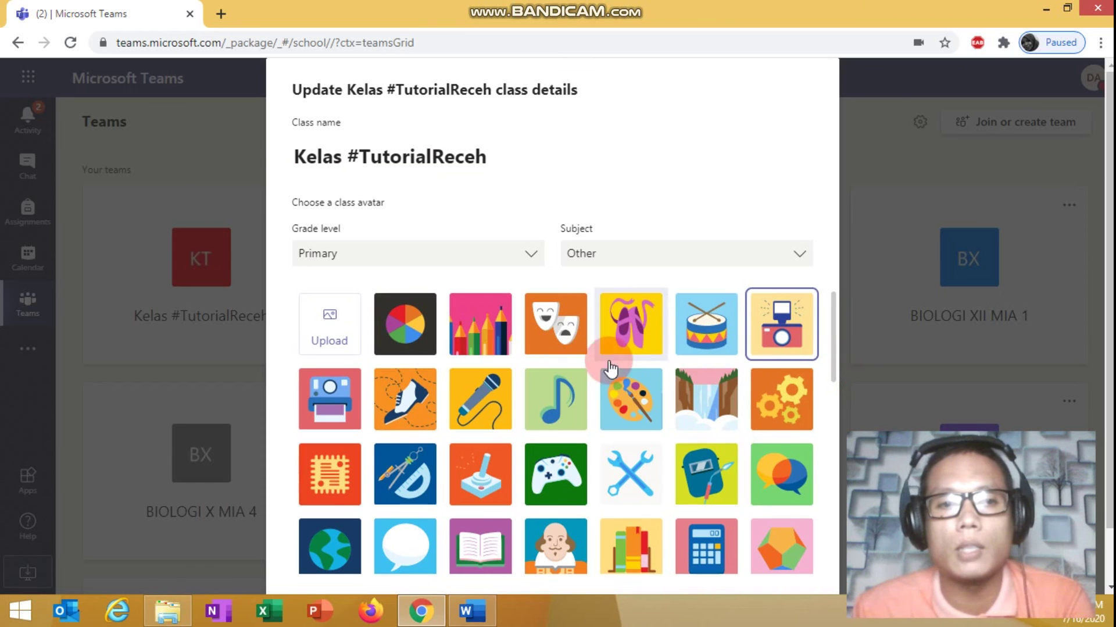
{"action": "left_click", "coordinate": [567, 352]}
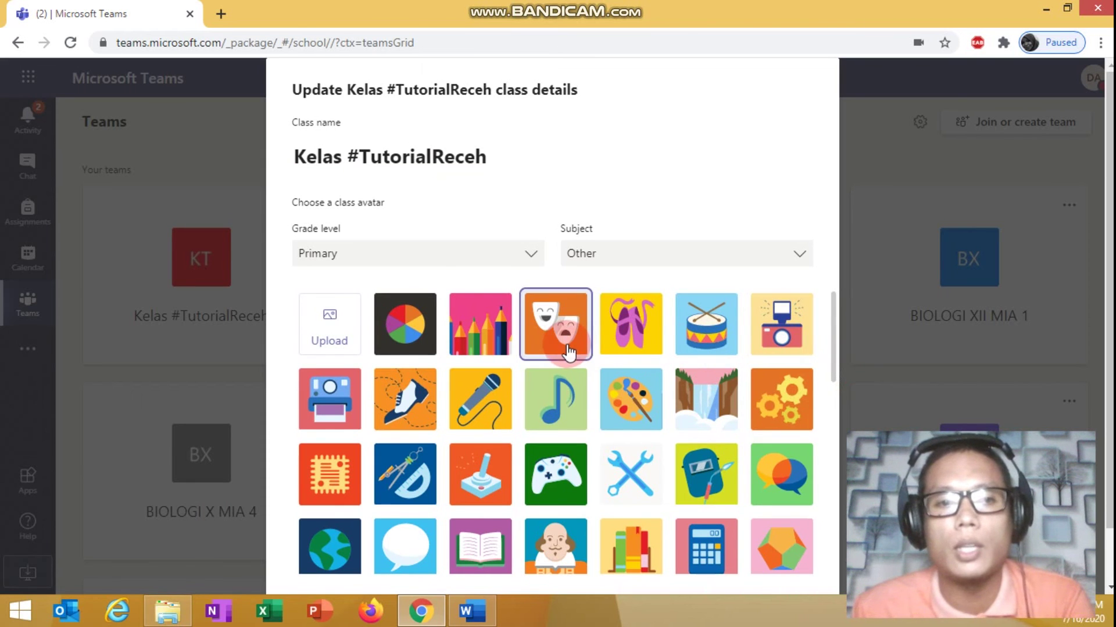
{"action": "left_click_drag", "start_coordinate": [835, 351], "coordinate": [834, 582]}
{"action": "scroll", "coordinate": [340, 383], "scroll_direction": "down", "scroll_amount": 1}
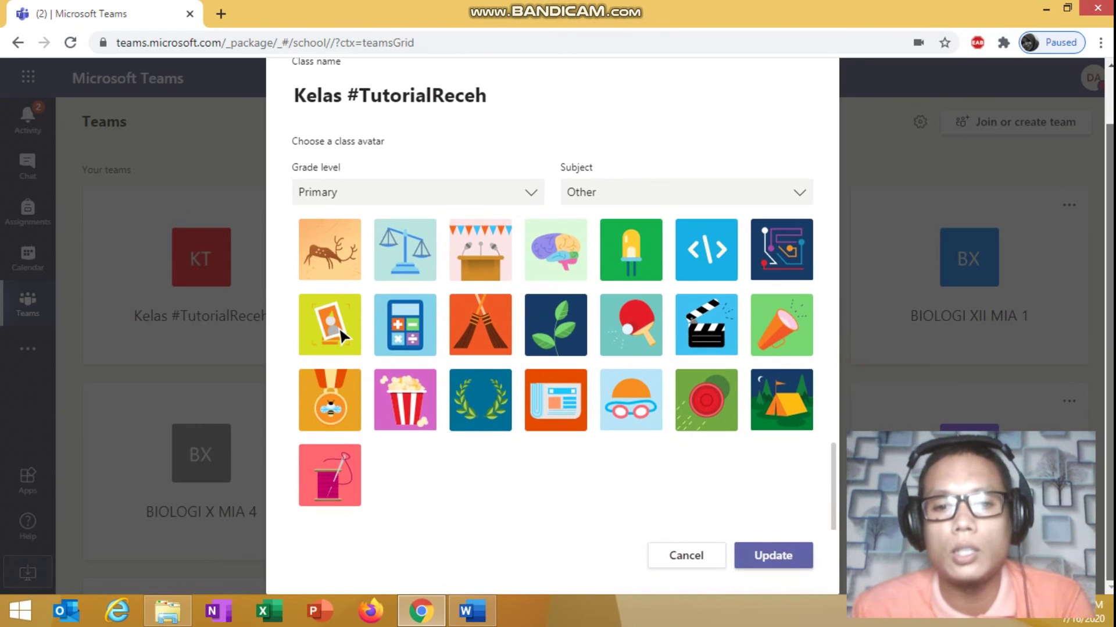
{"action": "left_click", "coordinate": [761, 549]}
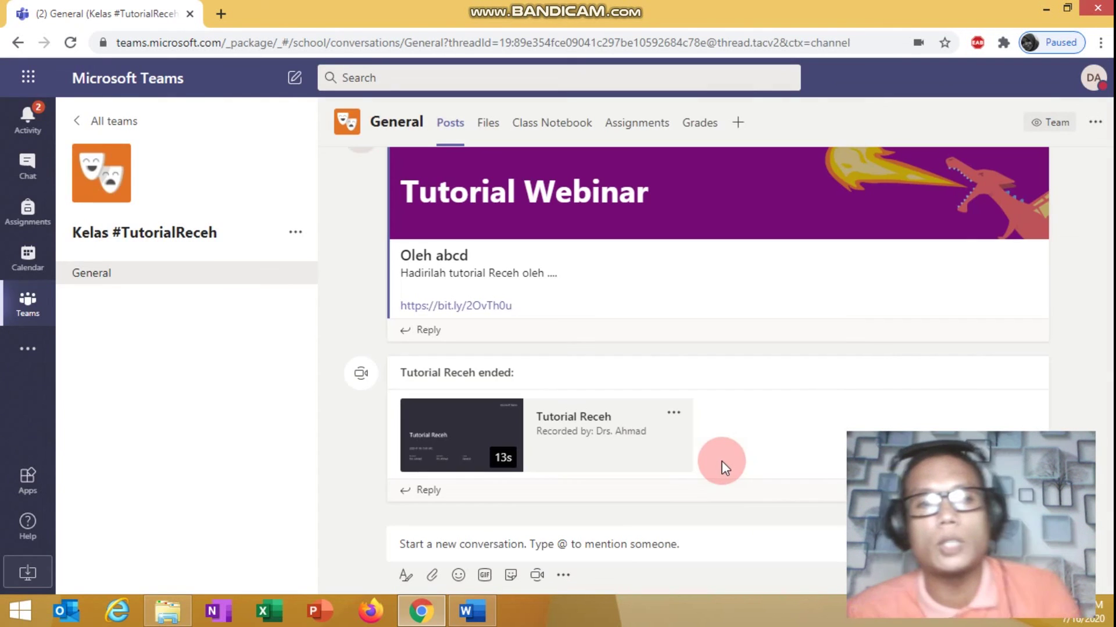
{"action": "left_click", "coordinate": [39, 286]}
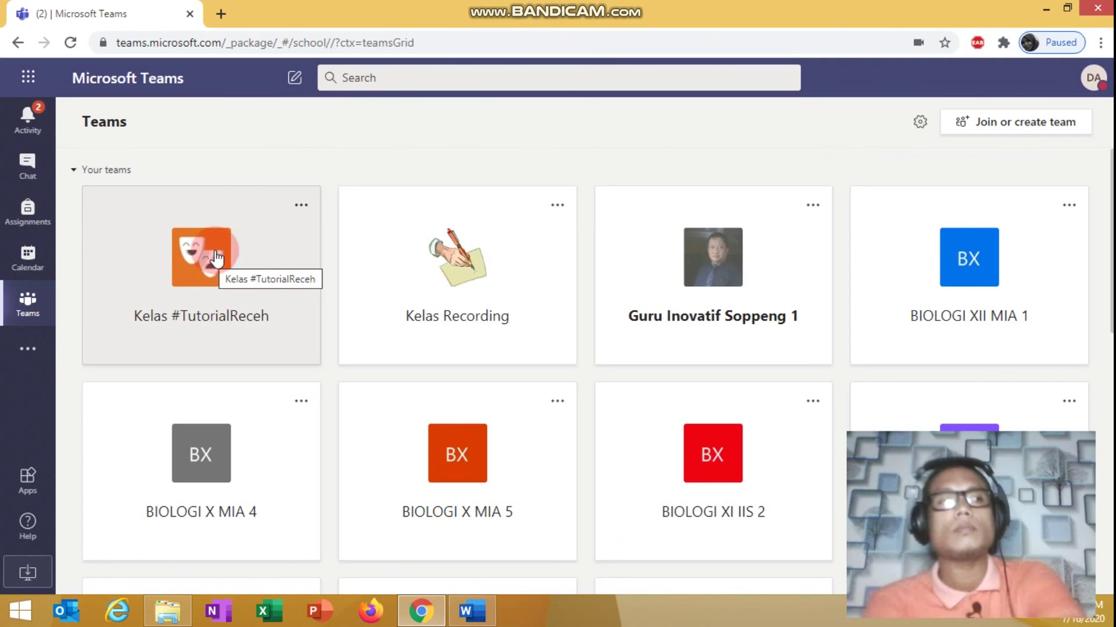
Step: Remove the Microsoft 365 and Teams Ms 365 shortcuts from the start page of a new browser tab
{"action": "left_click", "coordinate": [225, 12]}
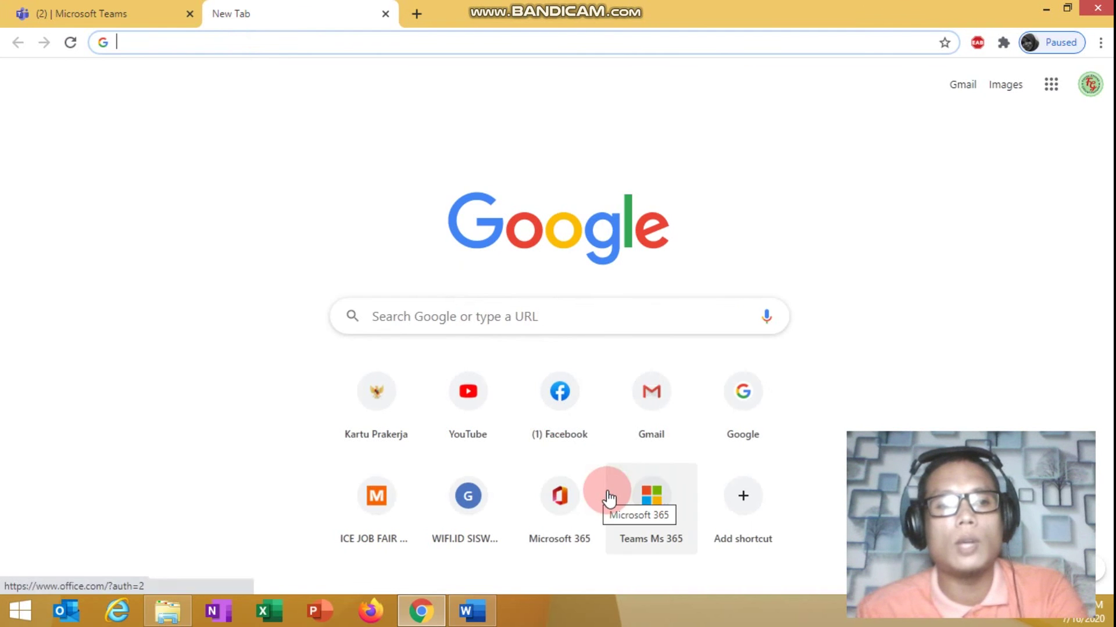
{"action": "left_click", "coordinate": [597, 474]}
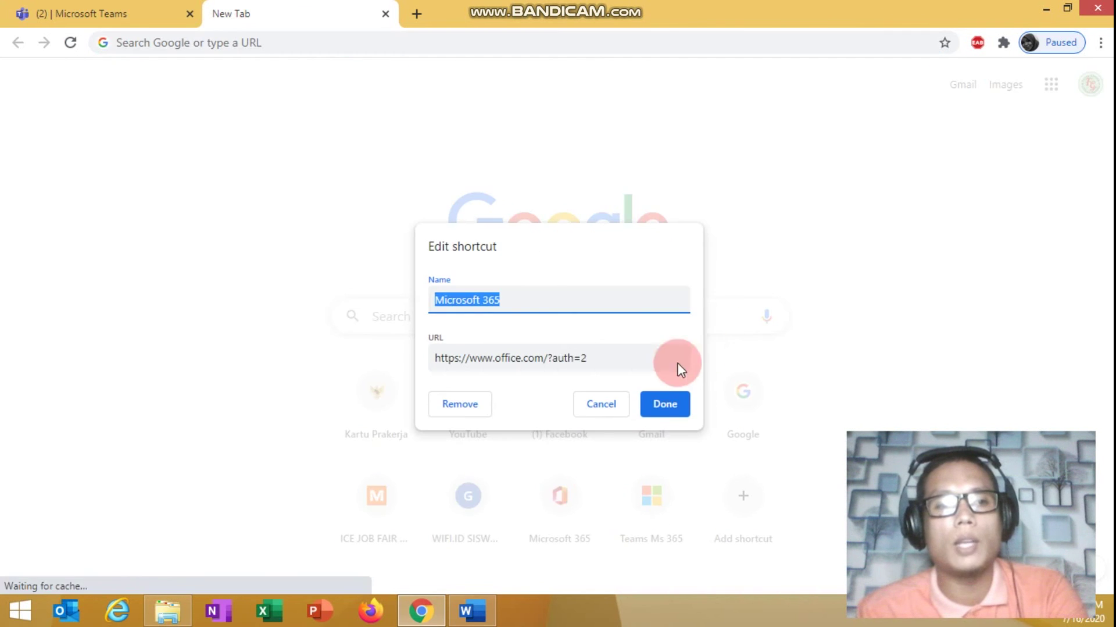
{"action": "left_click", "coordinate": [593, 413]}
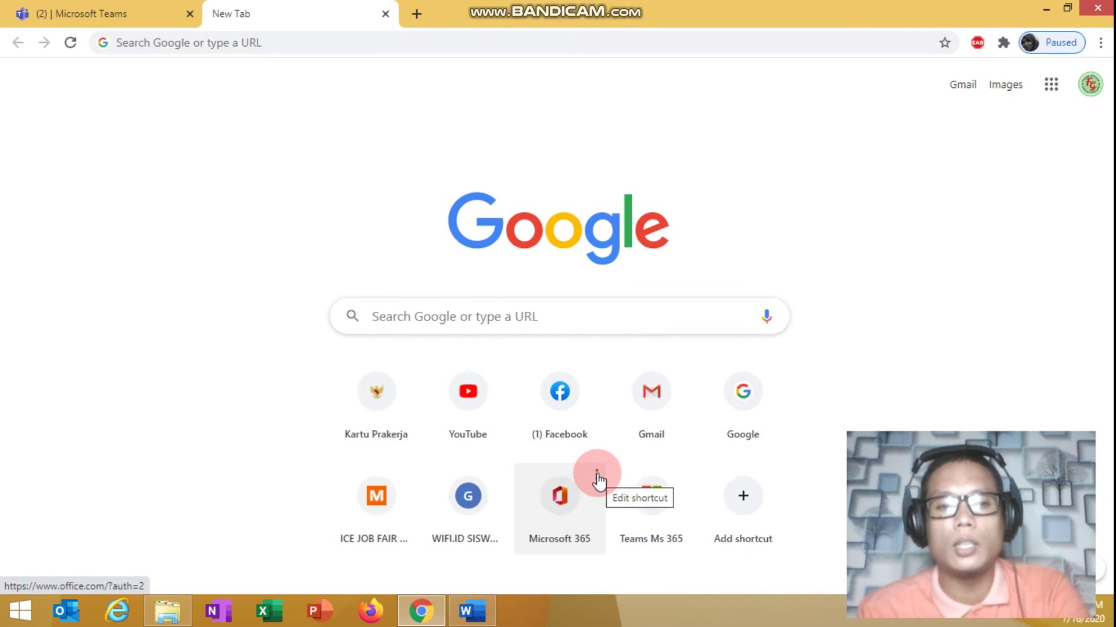
{"action": "left_click", "coordinate": [597, 474]}
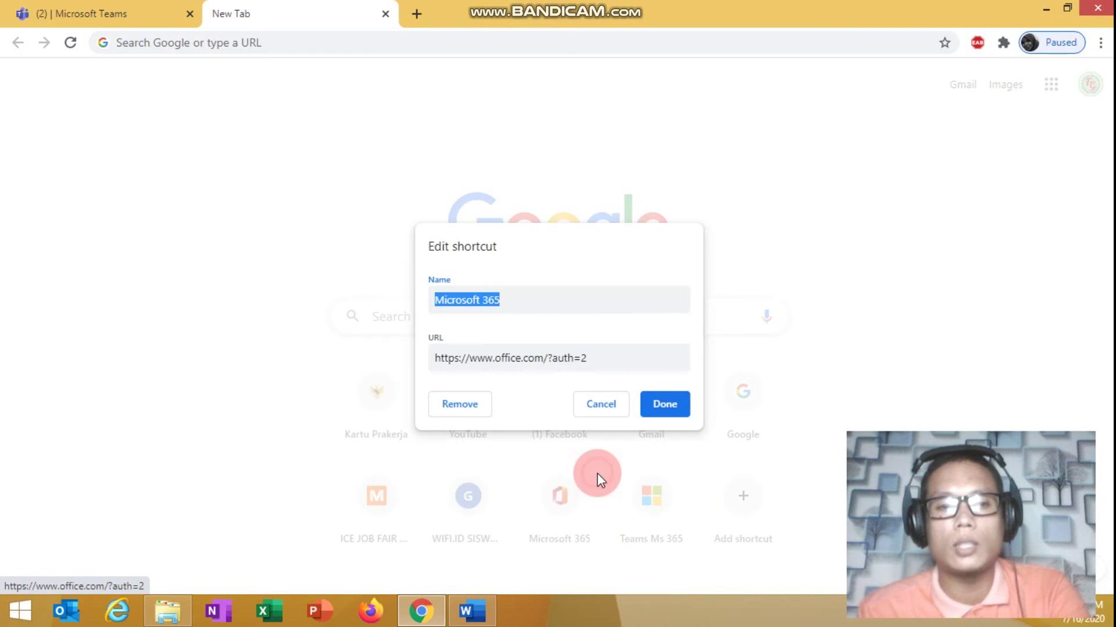
{"action": "left_click", "coordinate": [460, 406]}
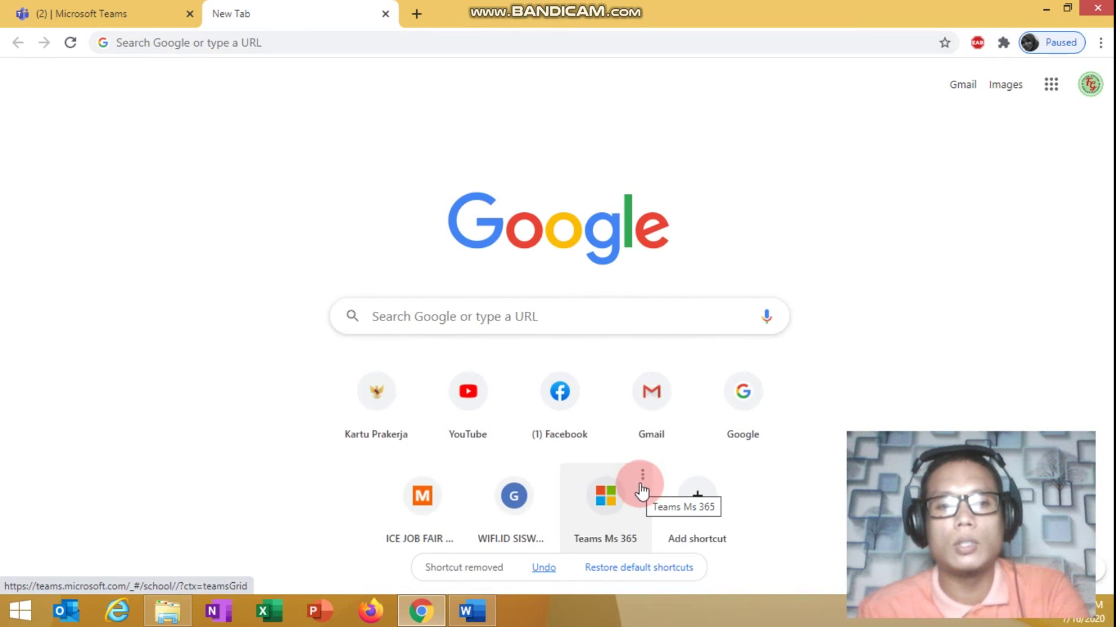
{"action": "left_click", "coordinate": [643, 477]}
{"action": "left_click", "coordinate": [468, 407]}
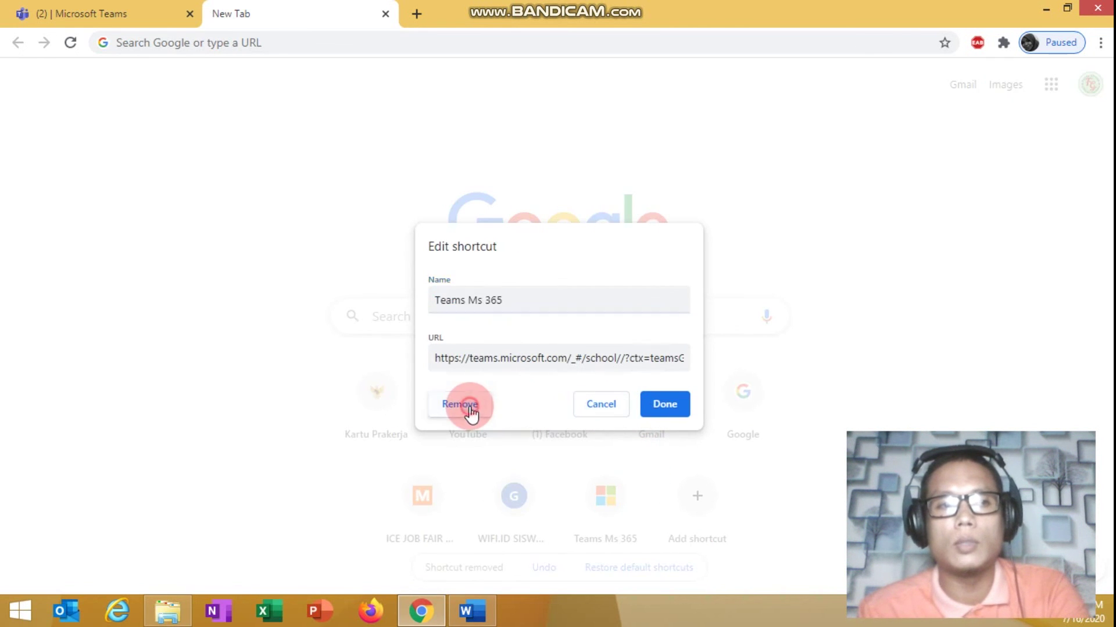
Step: Load portal.office.com in the new browser tab
{"action": "left_click", "coordinate": [318, 43]}
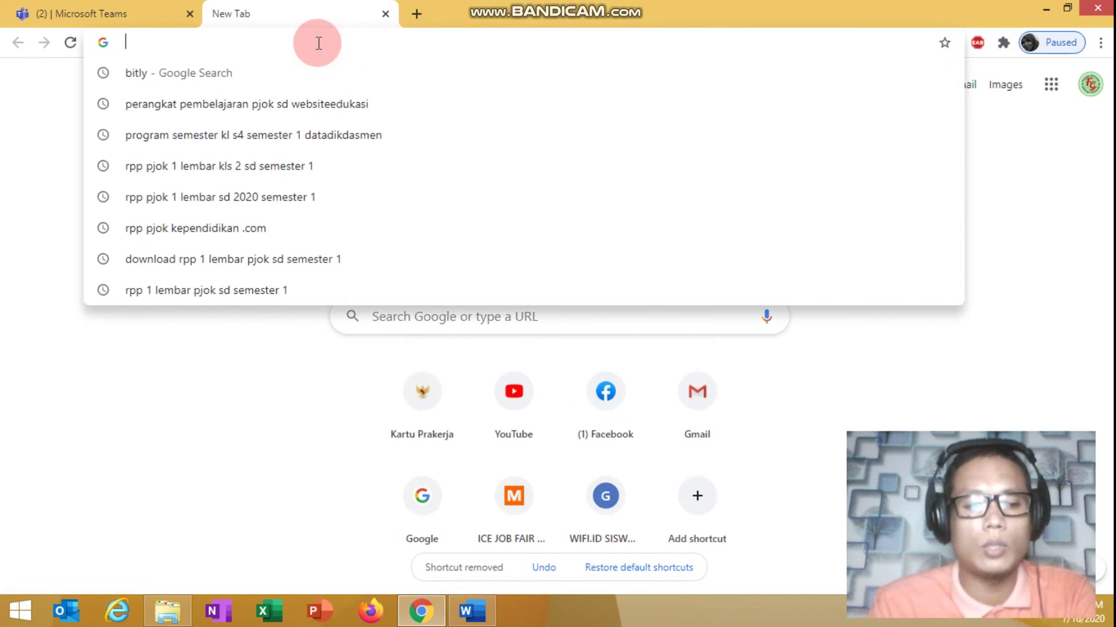
{"action": "type", "text": "pot"}
{"action": "key", "text": "BackSpace"}
{"action": "type", "text": "rtal.office.com"}
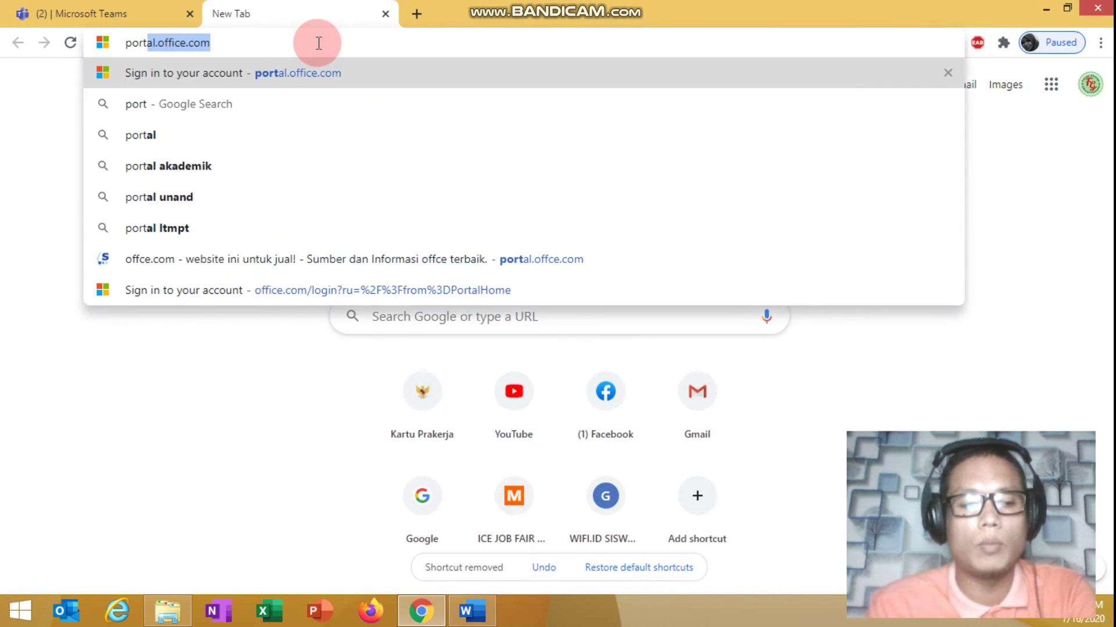
{"action": "key", "text": "Return"}
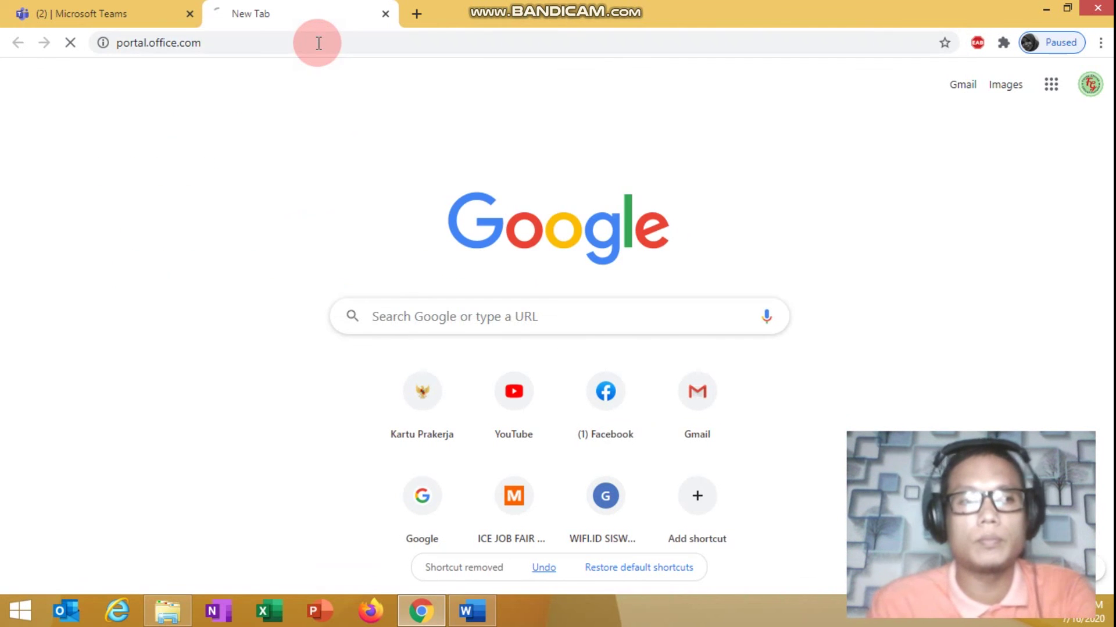
Step: Open another new browser tab and copy the web address of the Teams overview page
{"action": "left_click", "coordinate": [128, 11]}
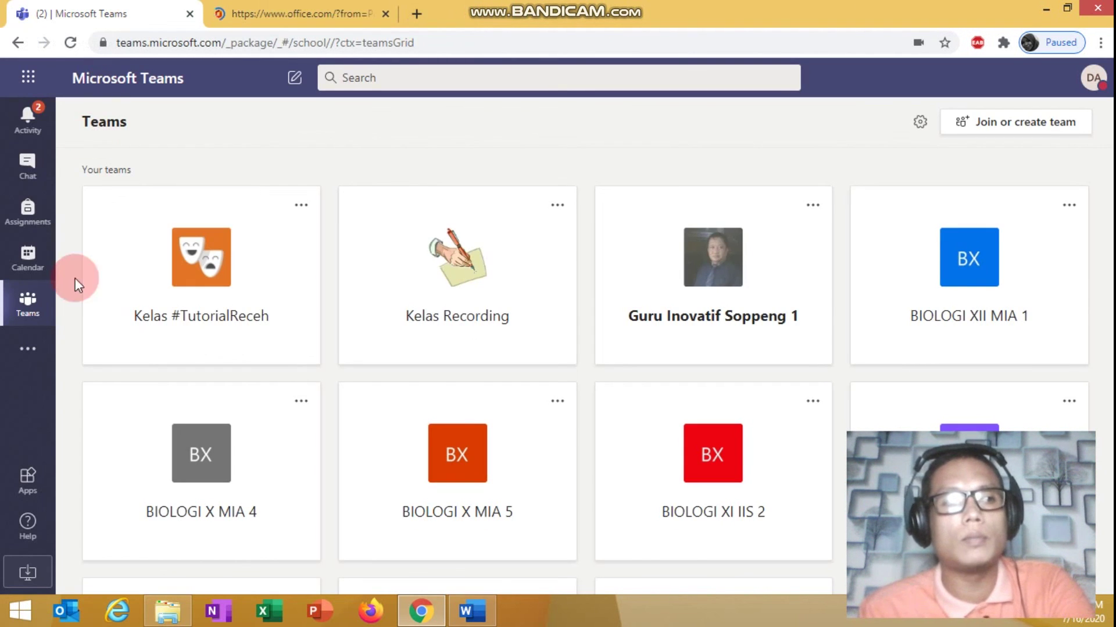
{"action": "left_click", "coordinate": [416, 16]}
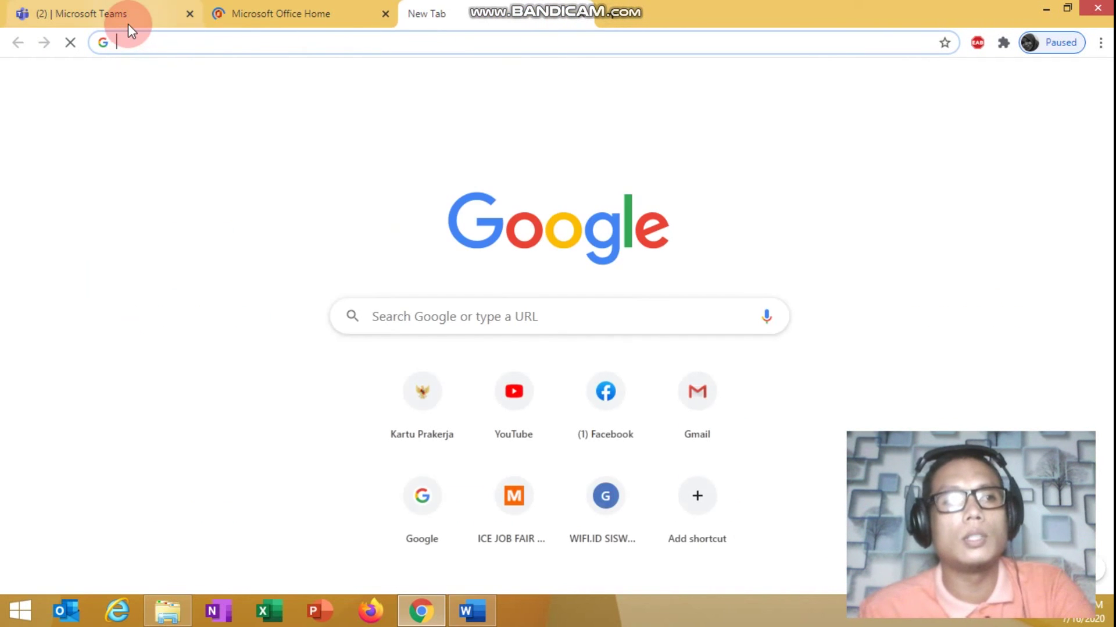
{"action": "left_click", "coordinate": [131, 16]}
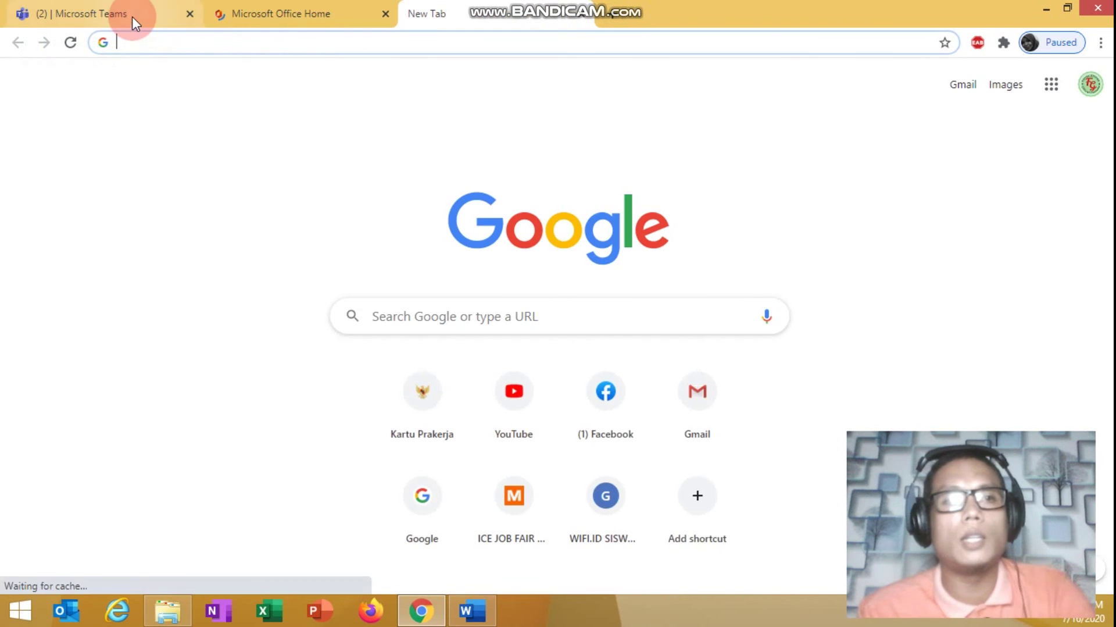
{"action": "left_click", "coordinate": [391, 43]}
{"action": "key", "text": "ctrl+c"}
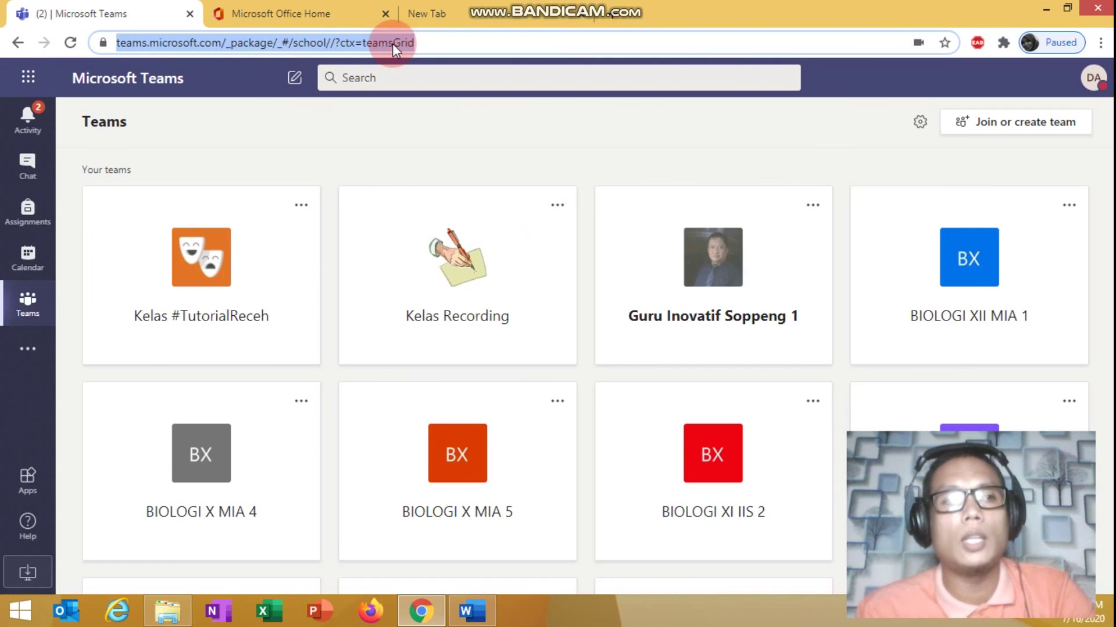
{"action": "right_click", "coordinate": [393, 44]}
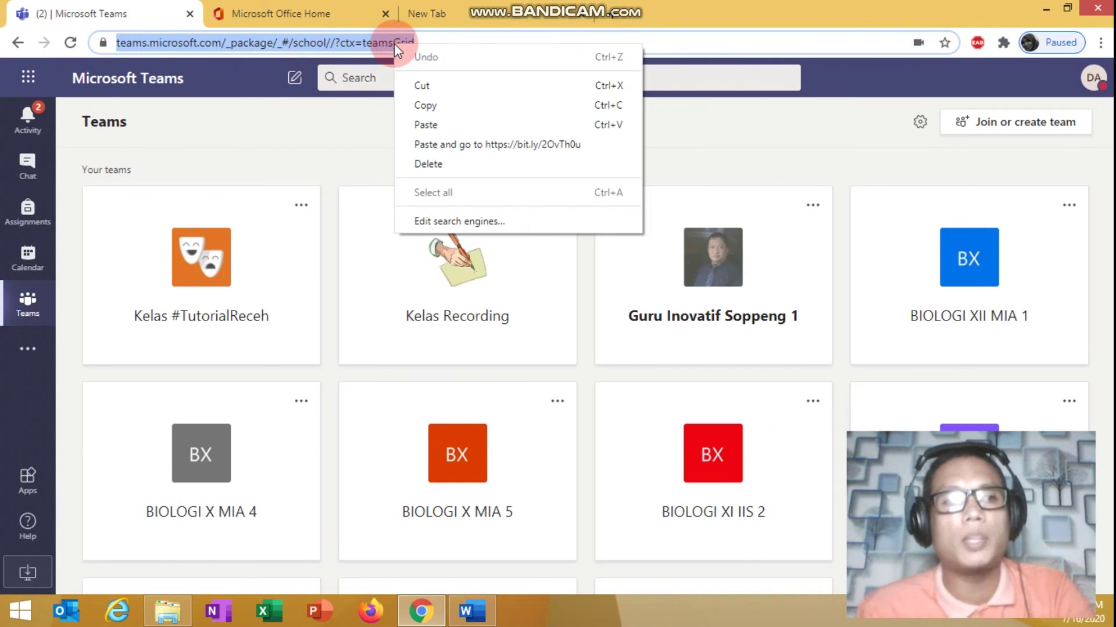
{"action": "left_click", "coordinate": [442, 105]}
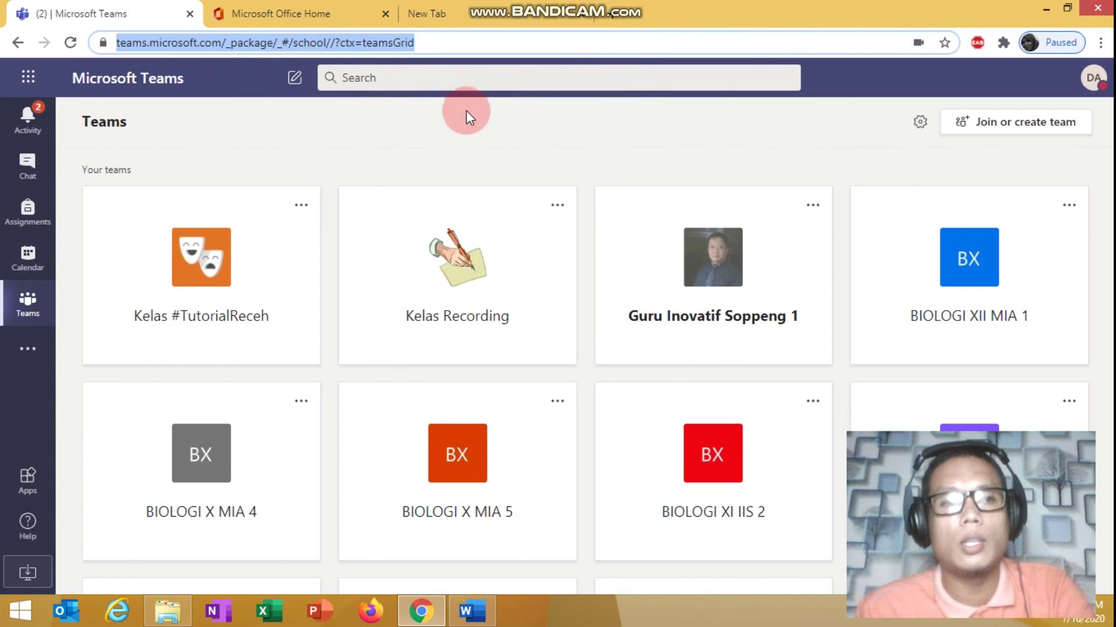
Step: Add a shortcut named Teams Microsoft 365 with the copied Teams address to the new tab page
{"action": "left_click", "coordinate": [508, 17]}
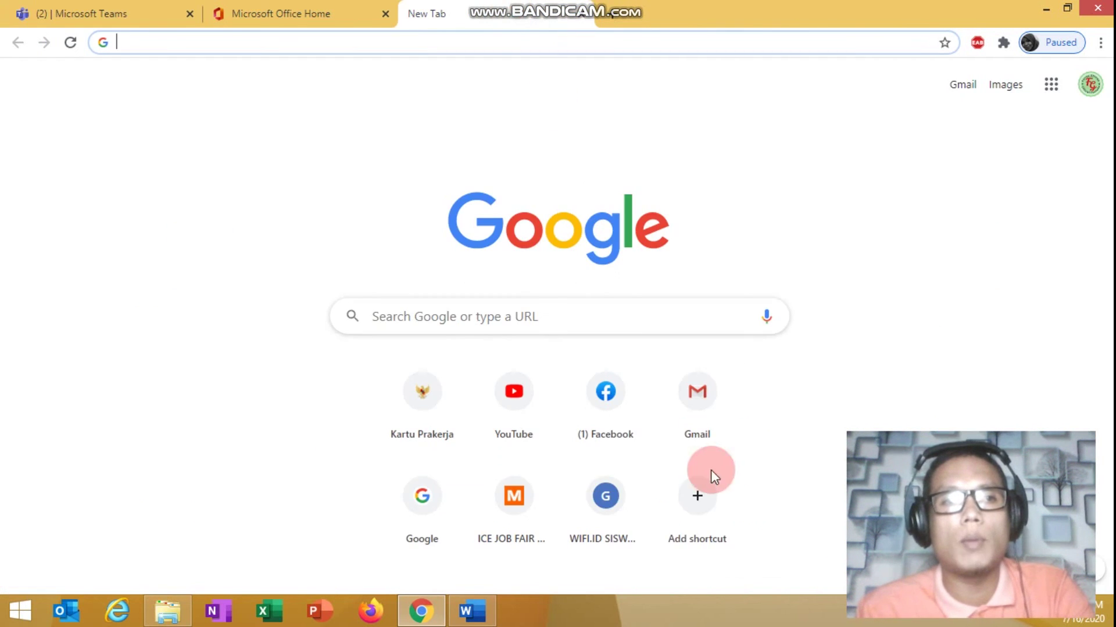
{"action": "left_click", "coordinate": [702, 500]}
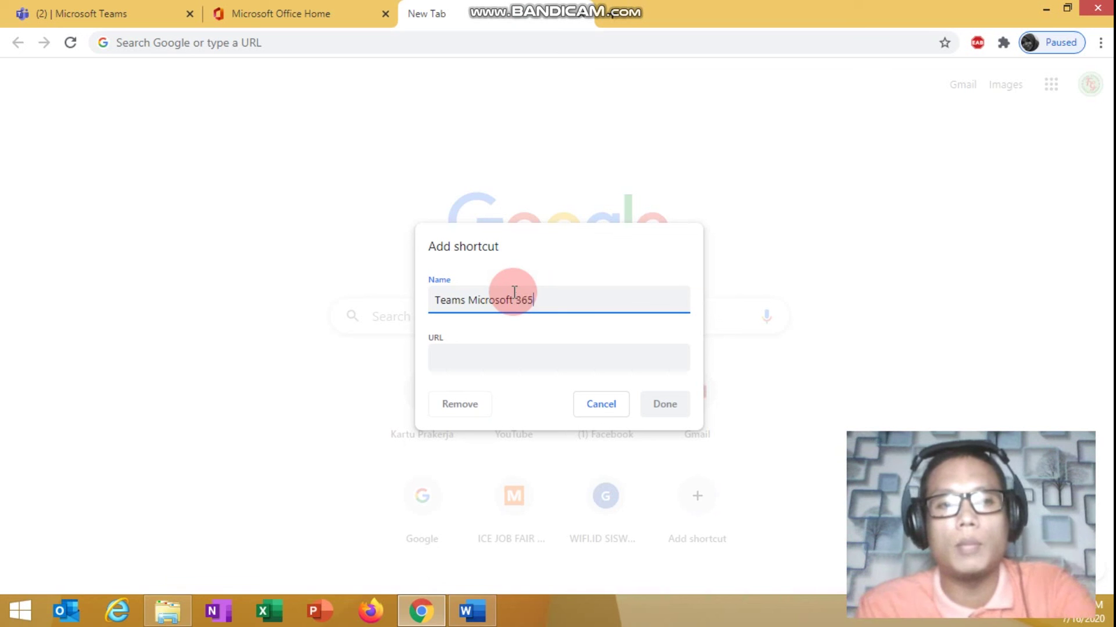
{"action": "left_click", "coordinate": [468, 351]}
{"action": "right_click", "coordinate": [467, 352]}
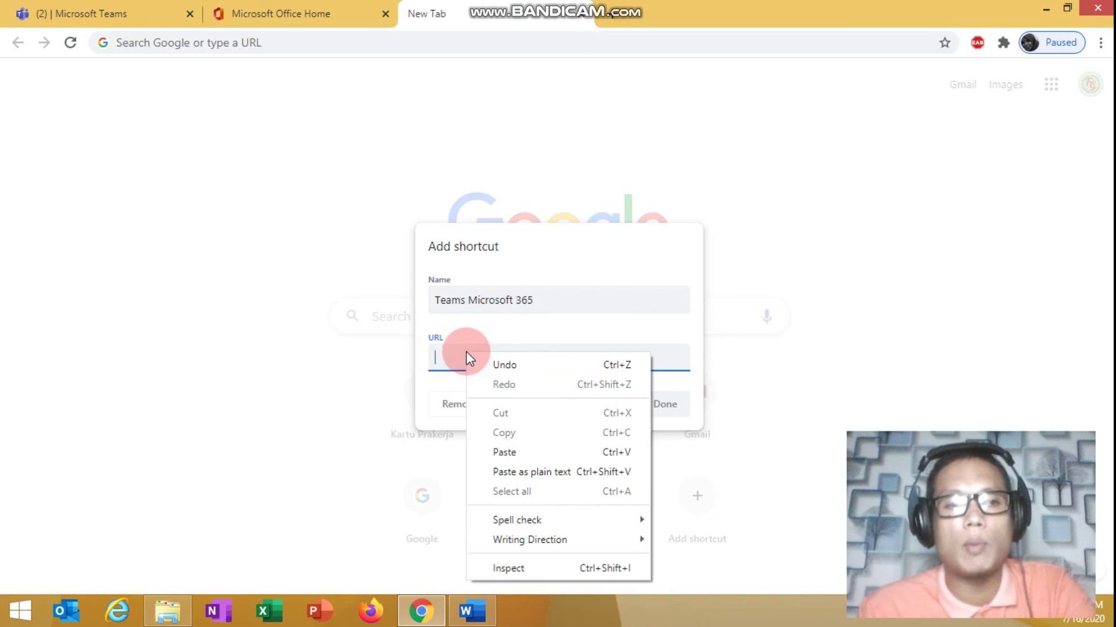
{"action": "left_click", "coordinate": [509, 452]}
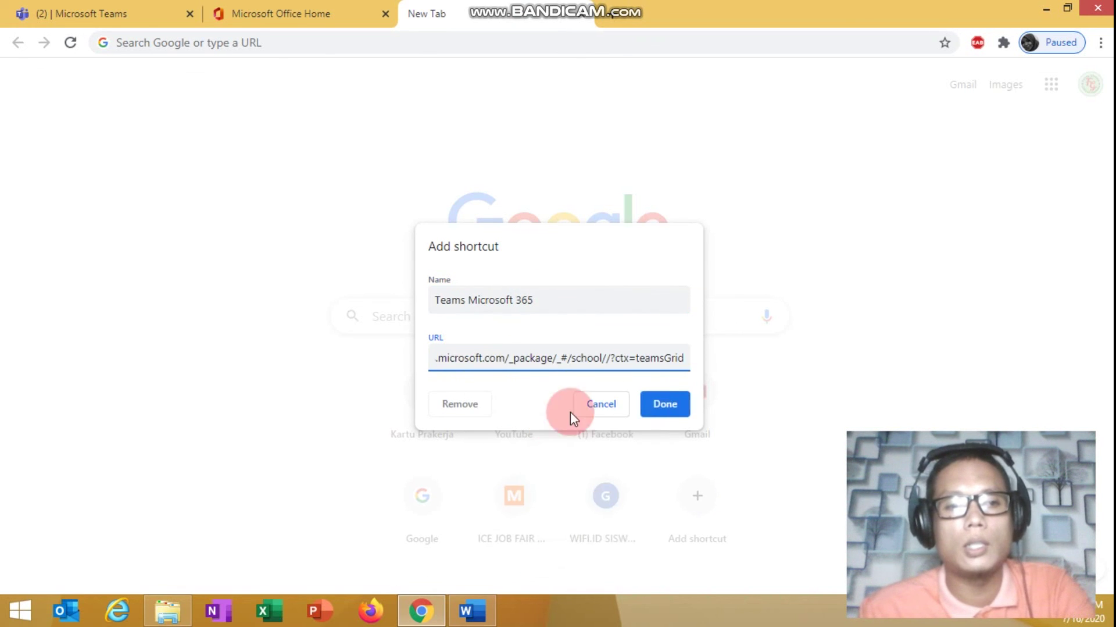
{"action": "left_click", "coordinate": [671, 411]}
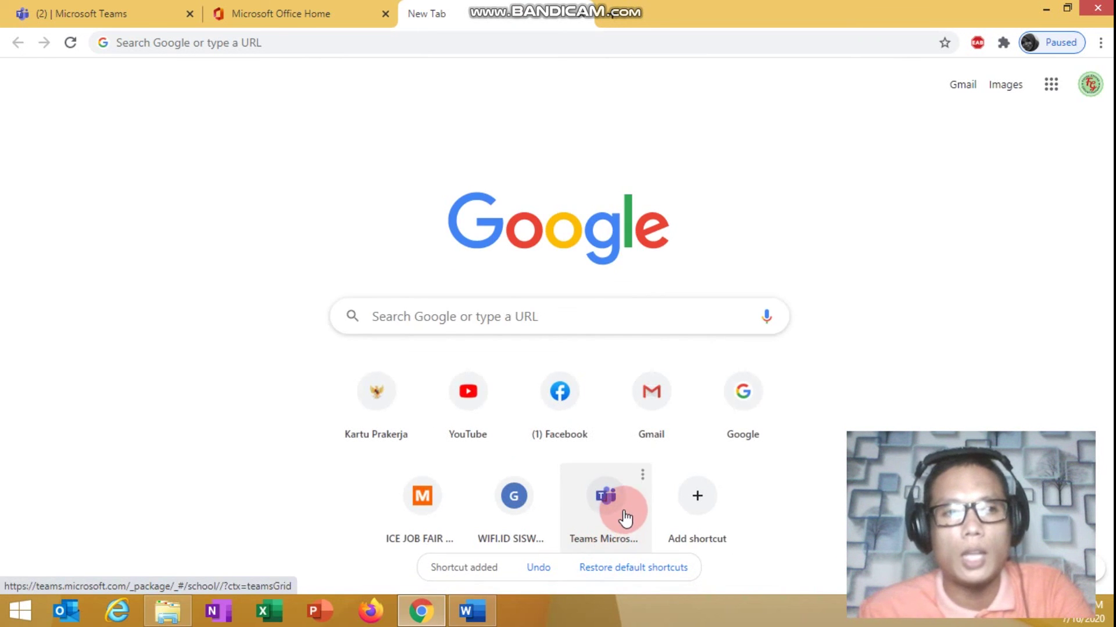
Step: Copy the web address of the Microsoft Office Home page
{"action": "left_click", "coordinate": [265, 14]}
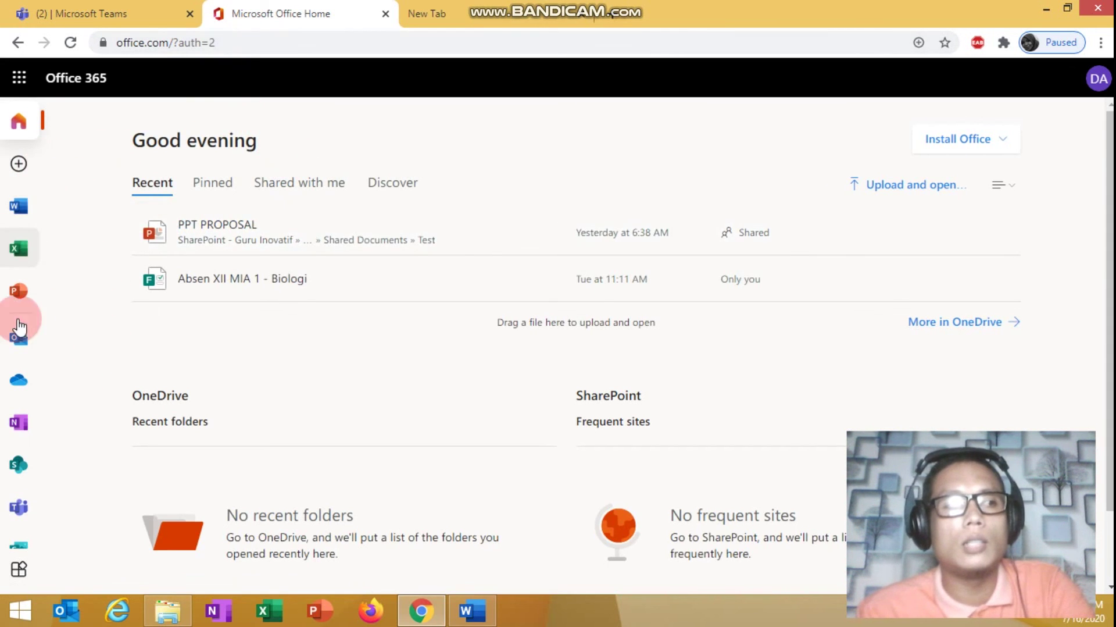
{"action": "left_click_drag", "start_coordinate": [231, 36], "coordinate": [116, 44]}
{"action": "right_click", "coordinate": [135, 49]}
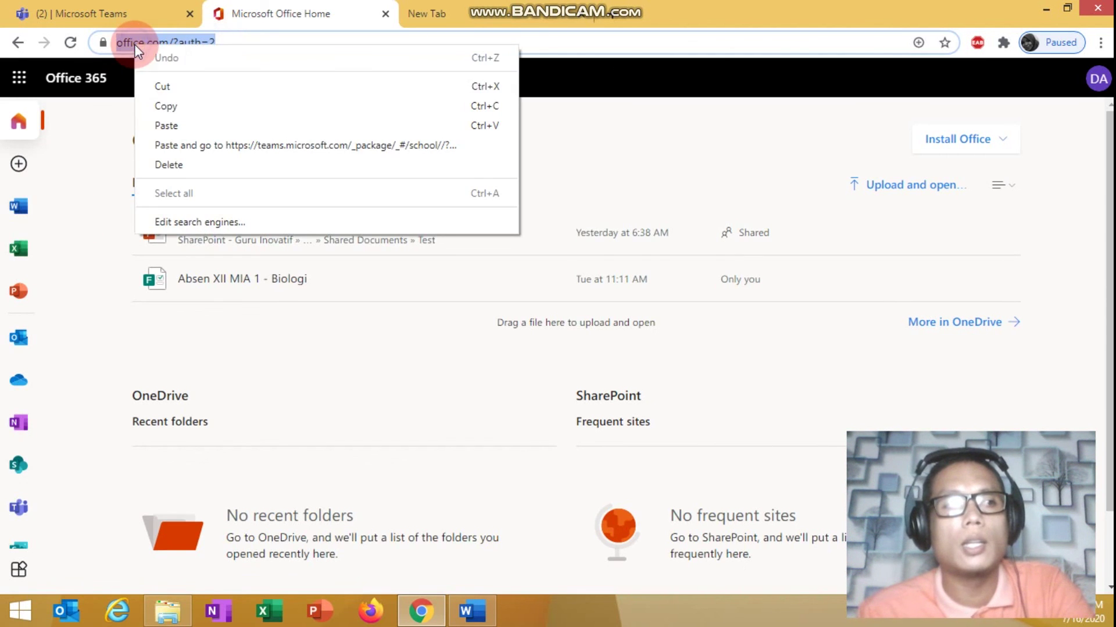
{"action": "left_click", "coordinate": [183, 102]}
Step: Add a shortcut named Microsoft 365 with the copied Office Home address to the new tab page
{"action": "left_click", "coordinate": [444, 7]}
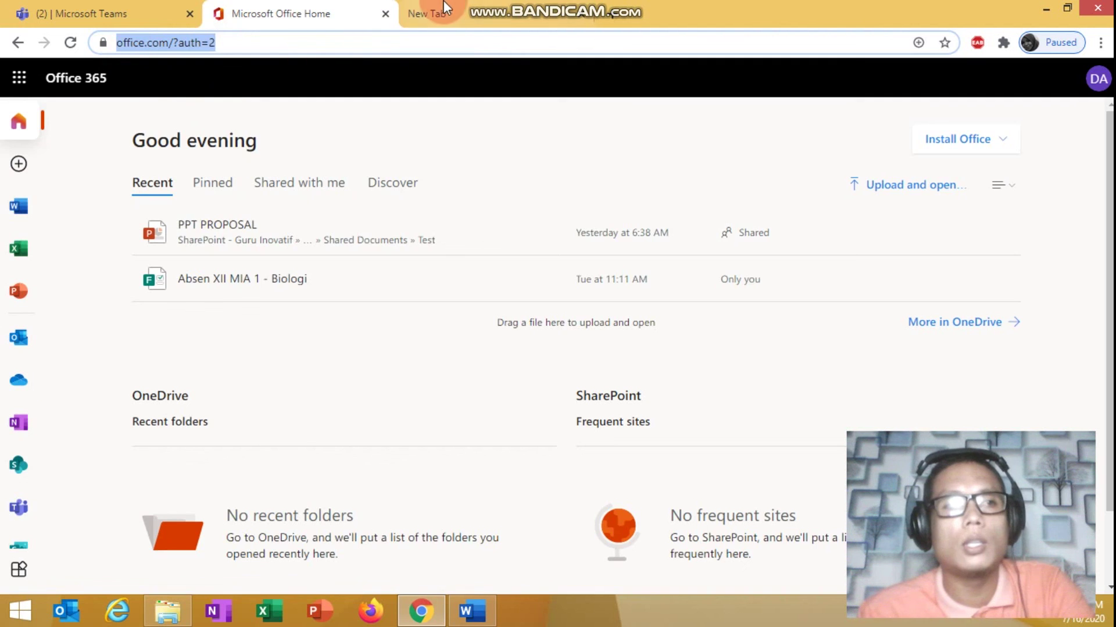
{"action": "left_click", "coordinate": [705, 514]}
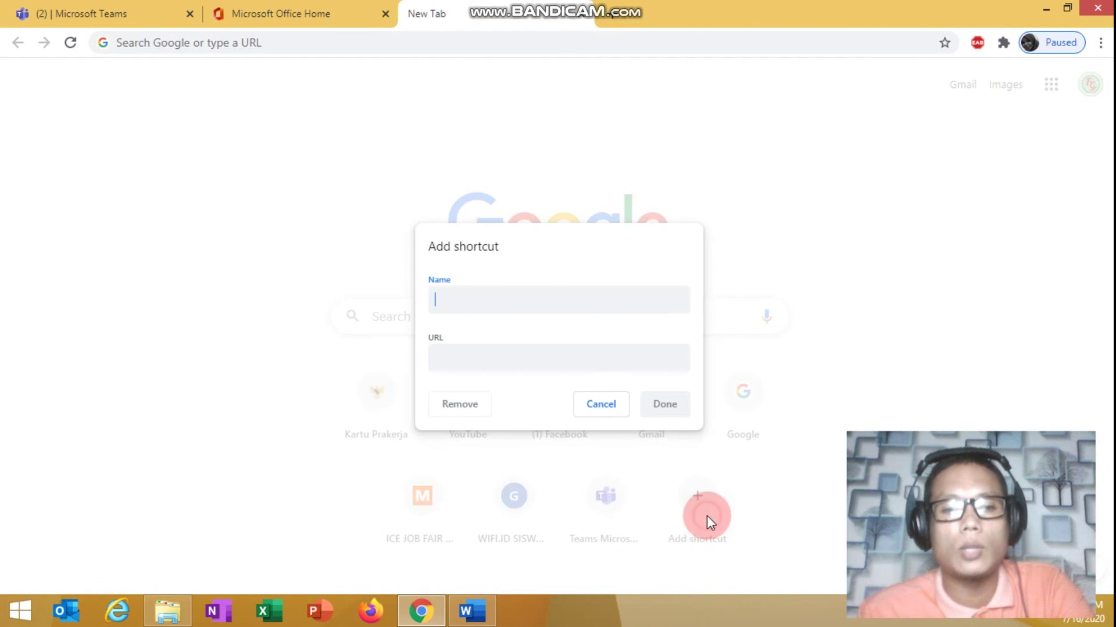
{"action": "left_click", "coordinate": [499, 299]}
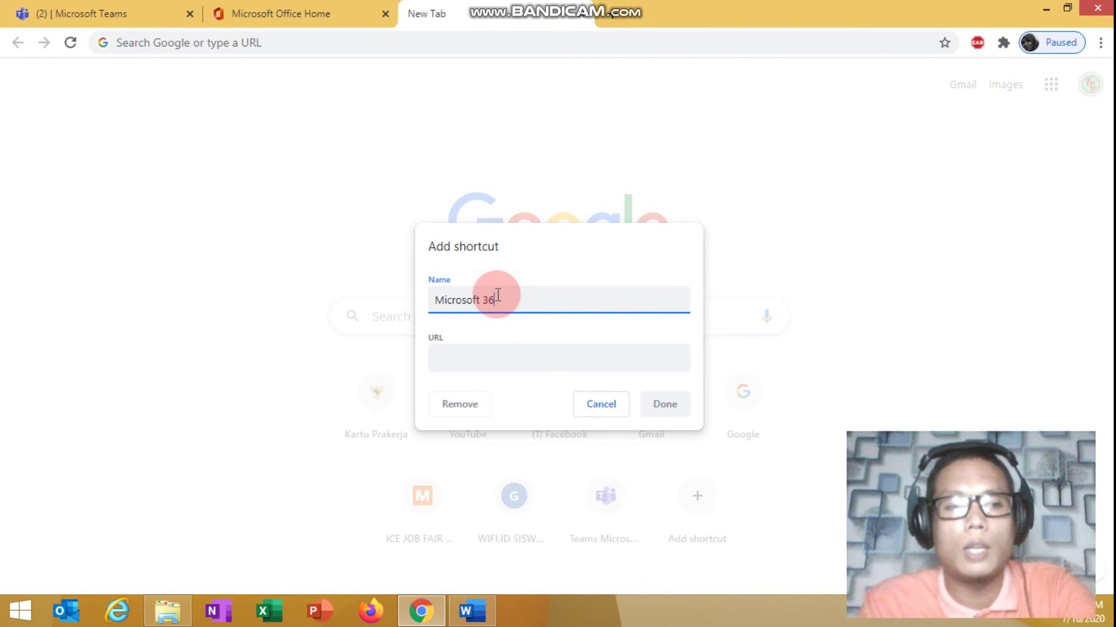
{"action": "left_click", "coordinate": [454, 362]}
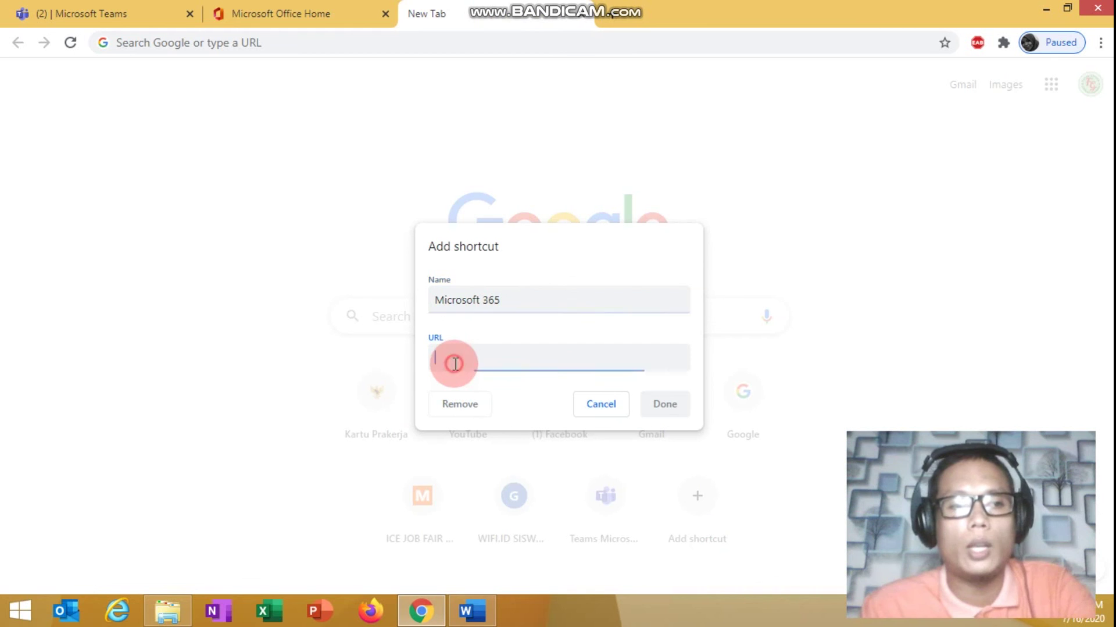
{"action": "right_click", "coordinate": [456, 364]}
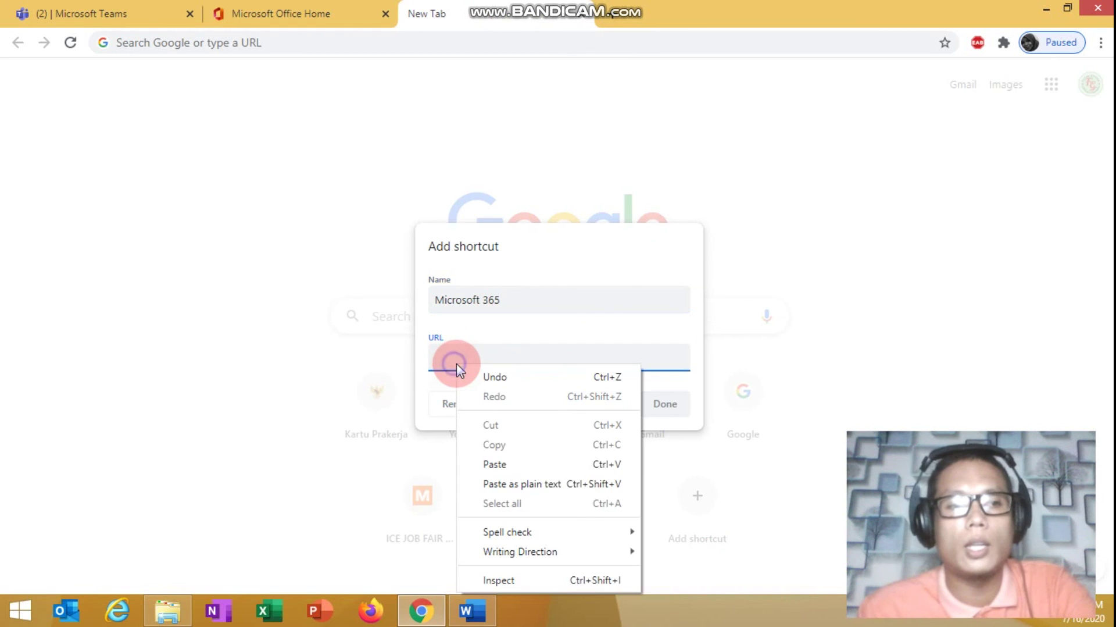
{"action": "left_click", "coordinate": [507, 465]}
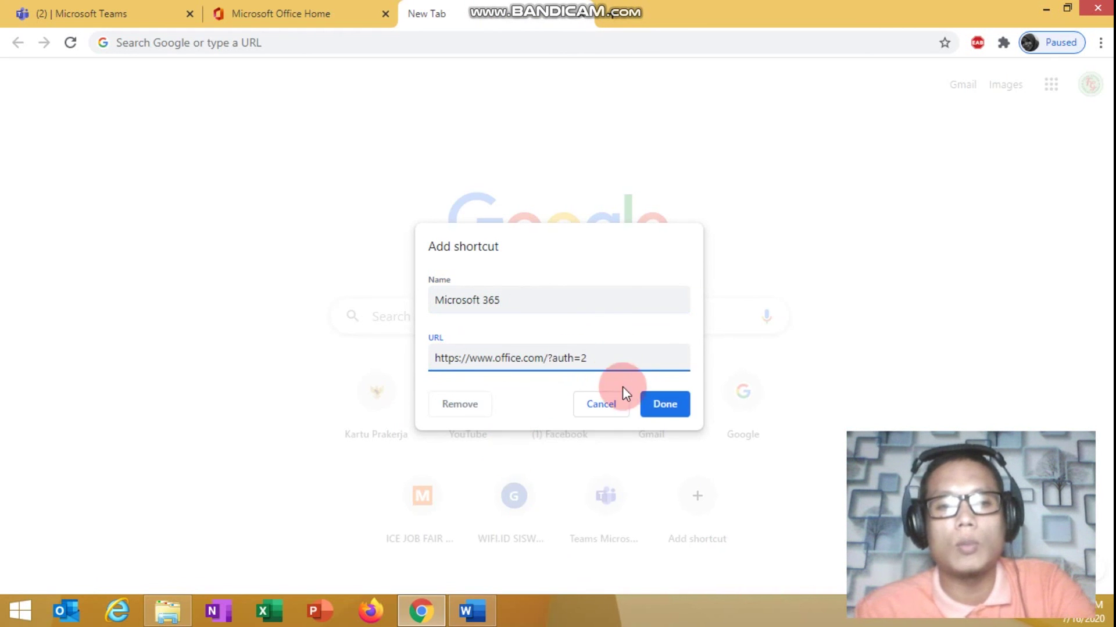
{"action": "left_click", "coordinate": [663, 404]}
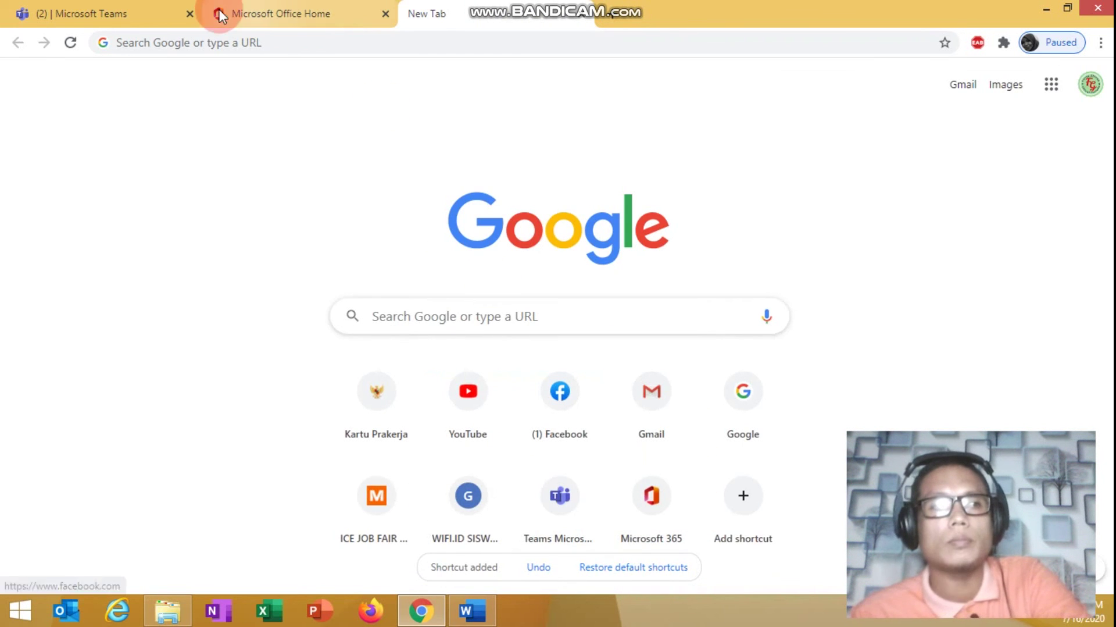
Step: Close the Microsoft Teams and Microsoft Office Home tabs, and test the Microsoft 365 shortcut from the new tab page
{"action": "left_click", "coordinate": [192, 14]}
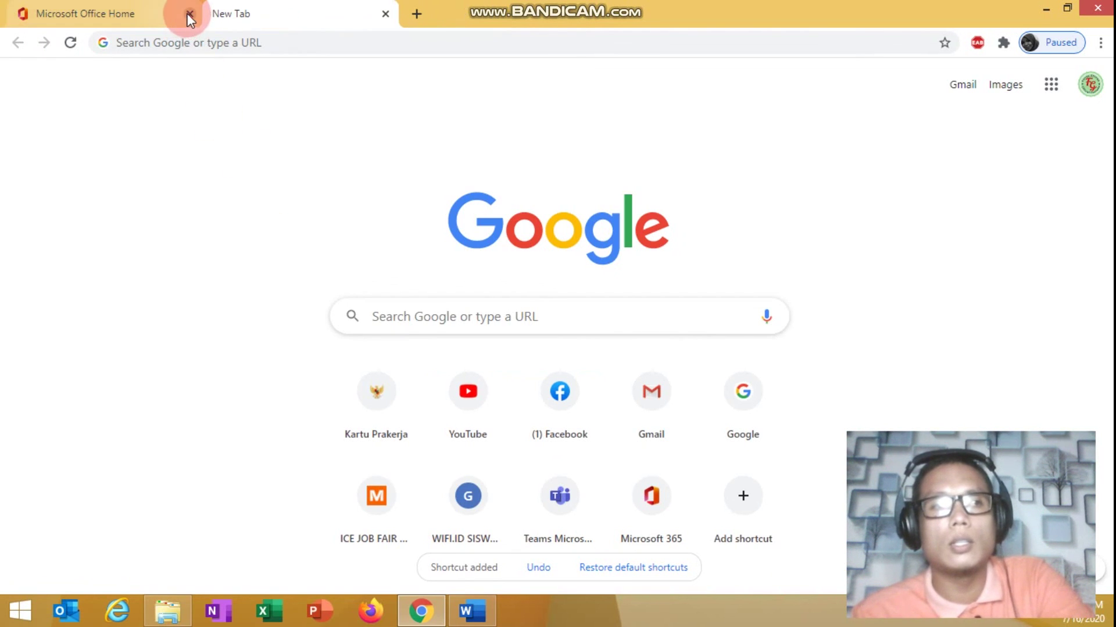
{"action": "left_click", "coordinate": [189, 14]}
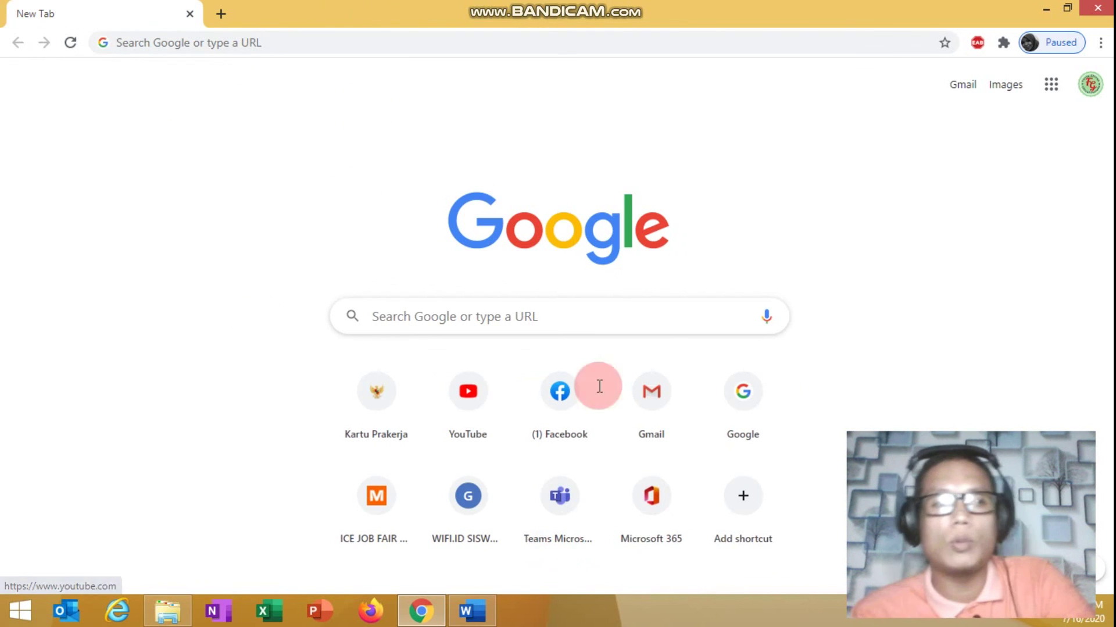
{"action": "left_click", "coordinate": [663, 513]}
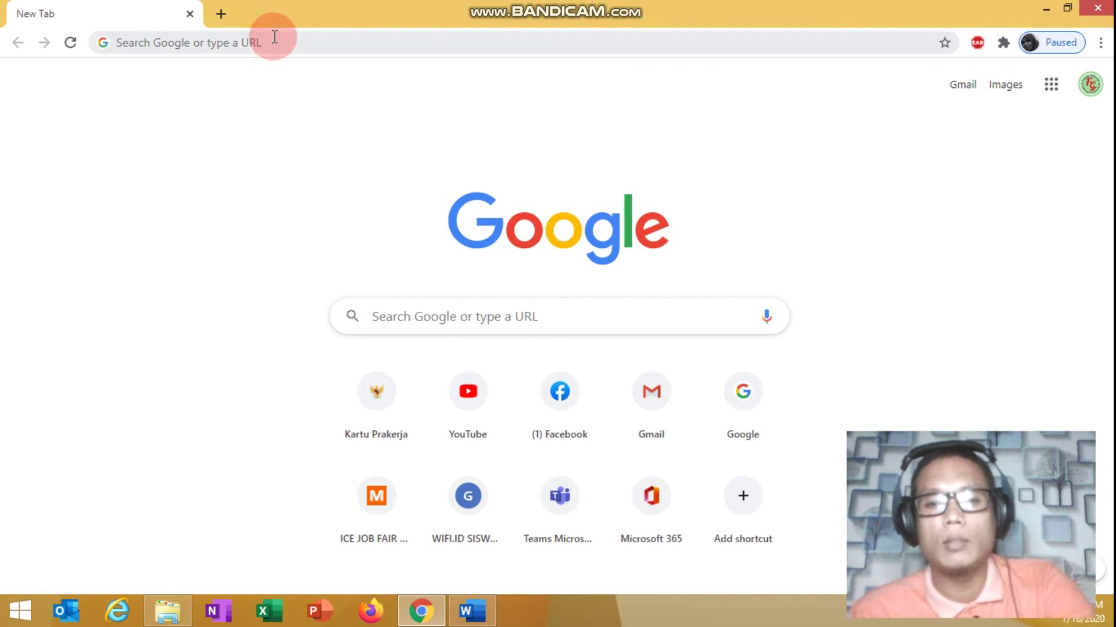
{"action": "left_click", "coordinate": [657, 532]}
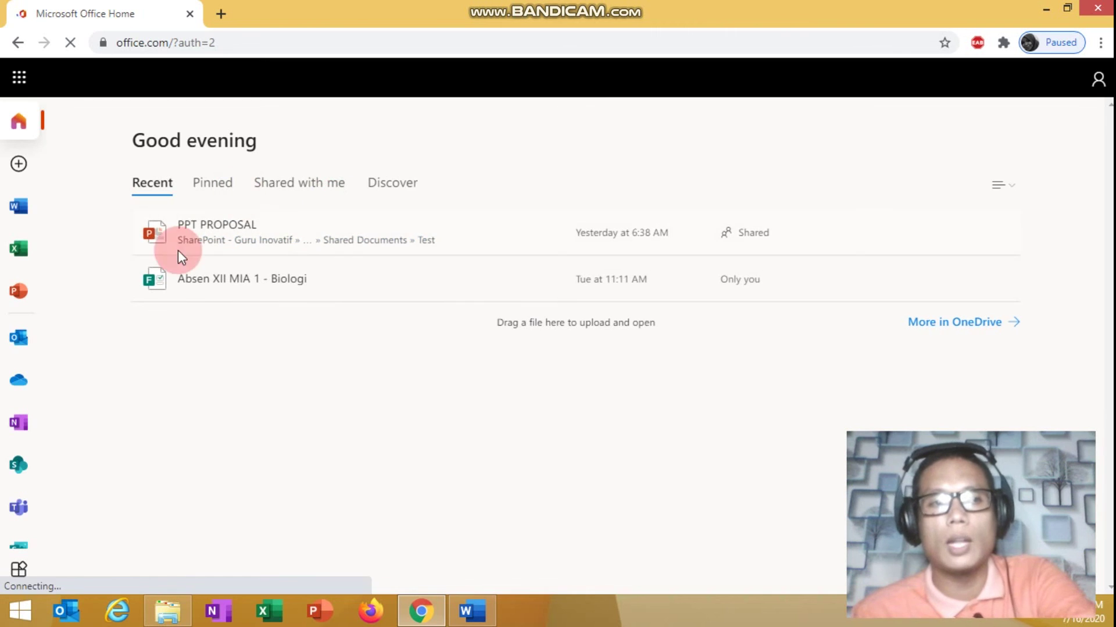
Step: Replace the Microsoft Office Home tab with a new tab and launch Teams from its shortcut there
{"action": "left_click", "coordinate": [222, 14]}
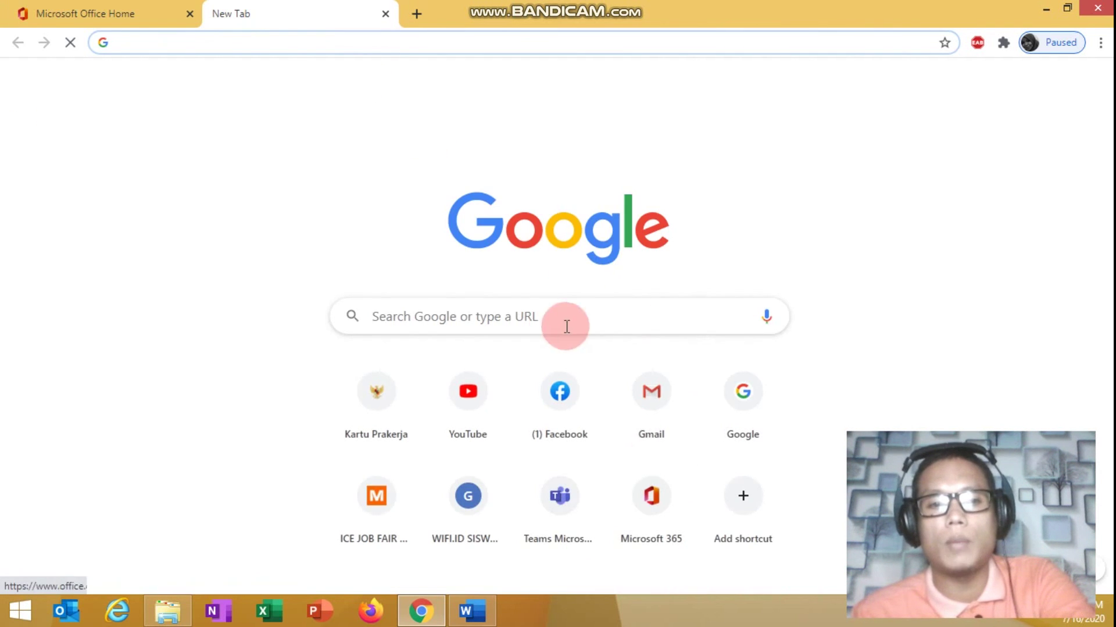
{"action": "left_click", "coordinate": [105, 13]}
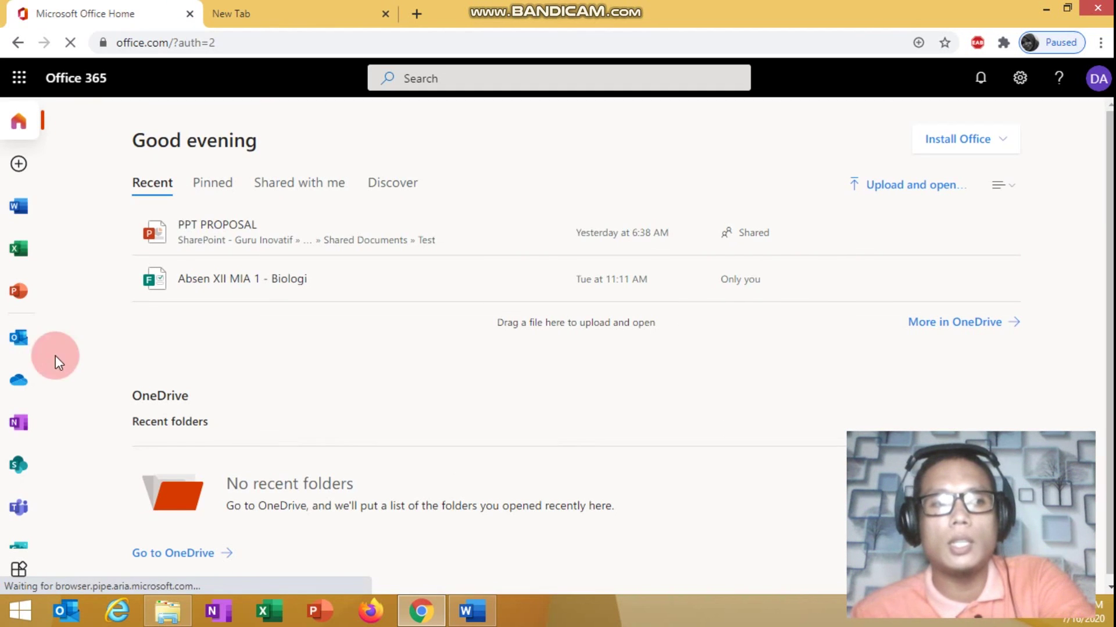
{"action": "left_click", "coordinate": [189, 13]}
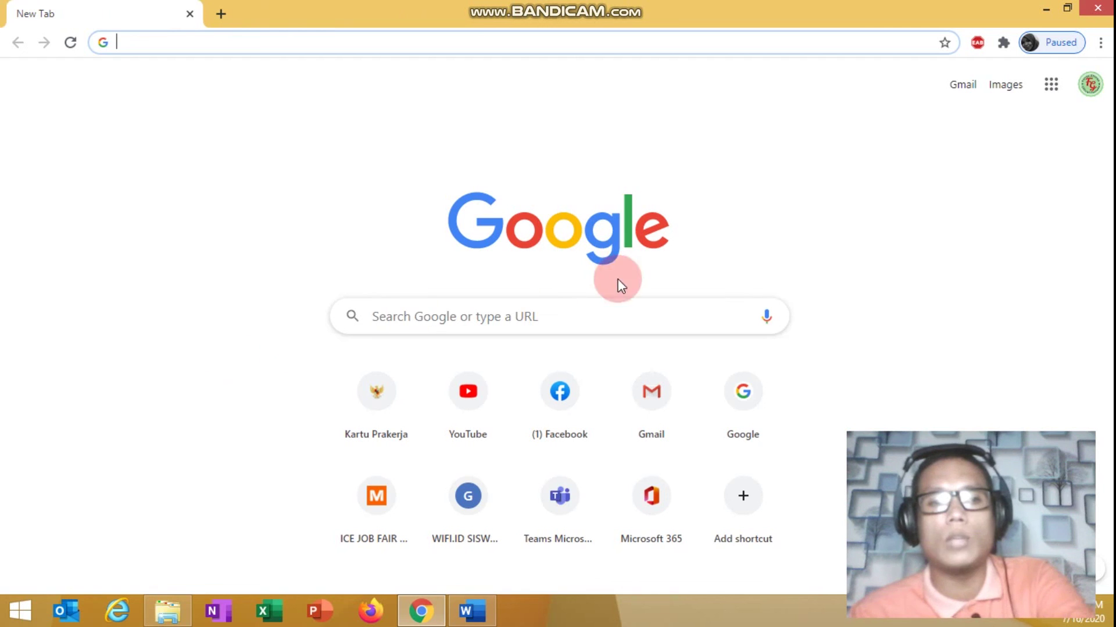
{"action": "left_click", "coordinate": [561, 502]}
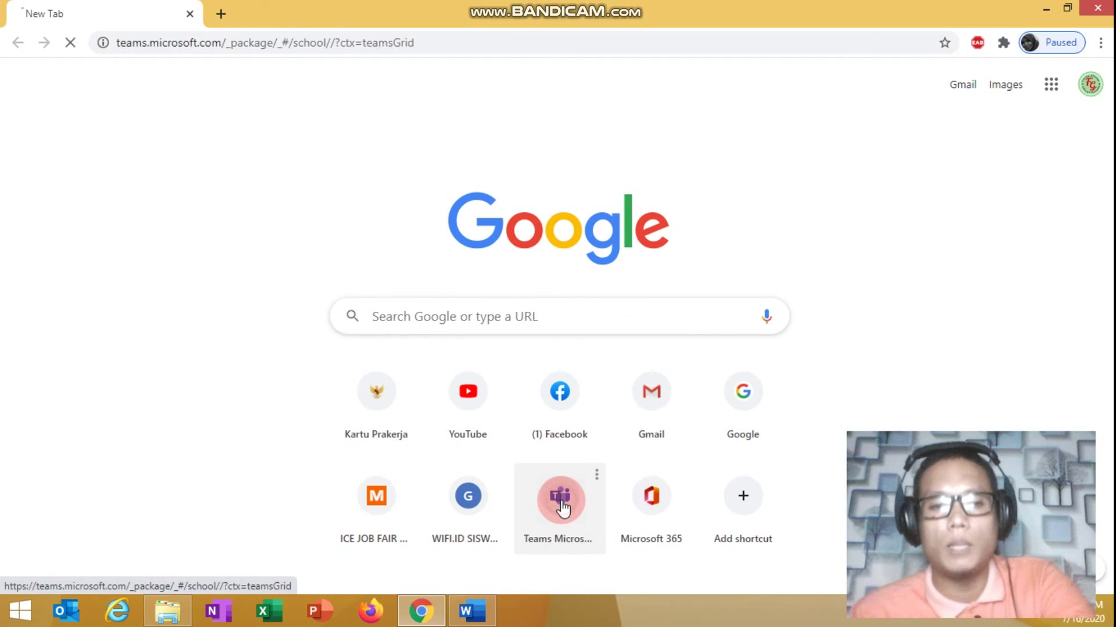